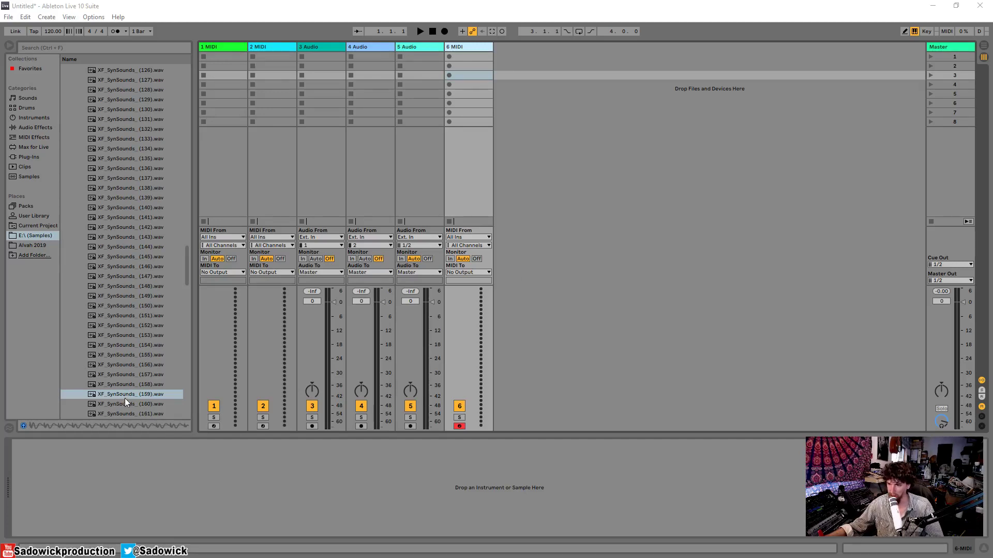
Step: Switch to Arrangement View and place XF_SynSounds_ (159).wav on a new audio track at bar 17
left_click(688, 314)
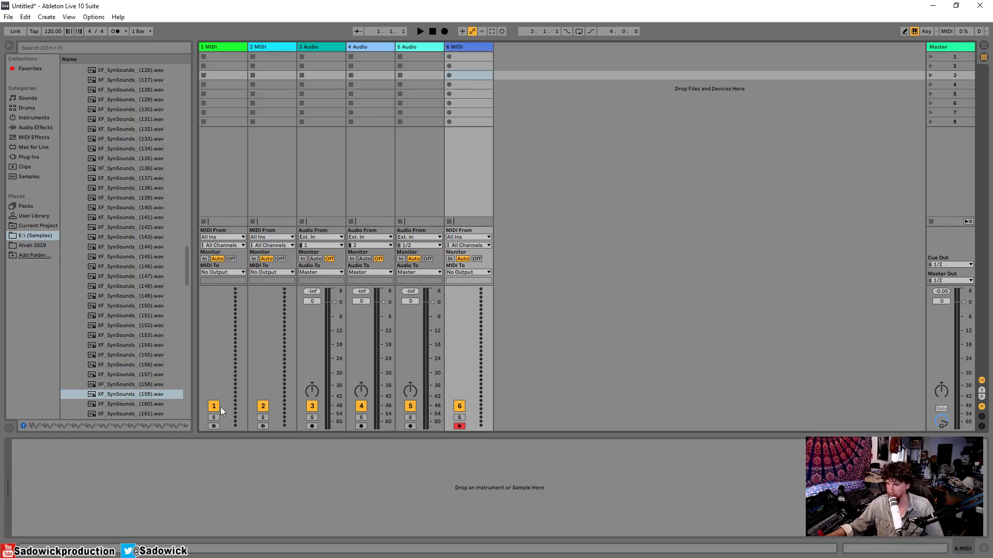
left_click(129, 396)
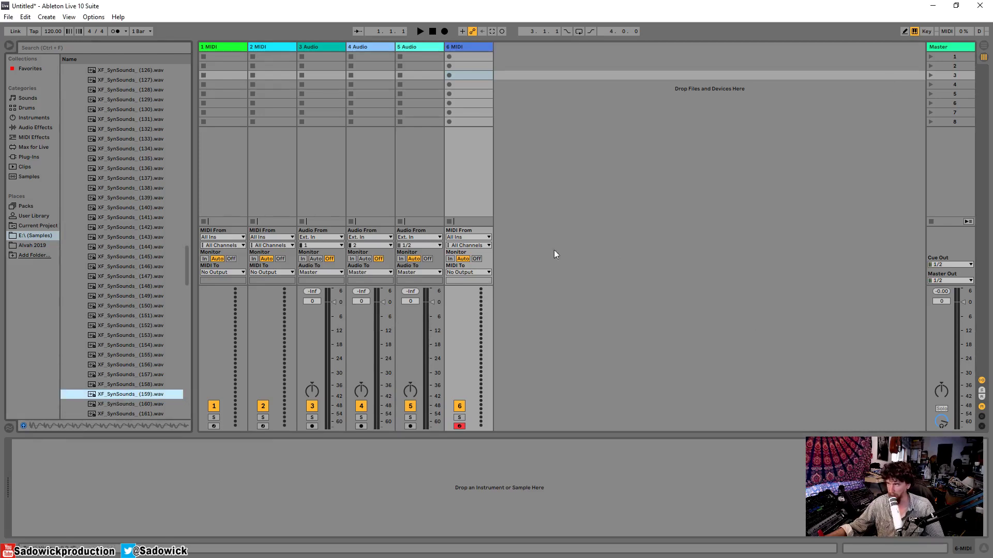
left_click(985, 46)
left_click_drag(128, 396, 333, 284)
key("z")
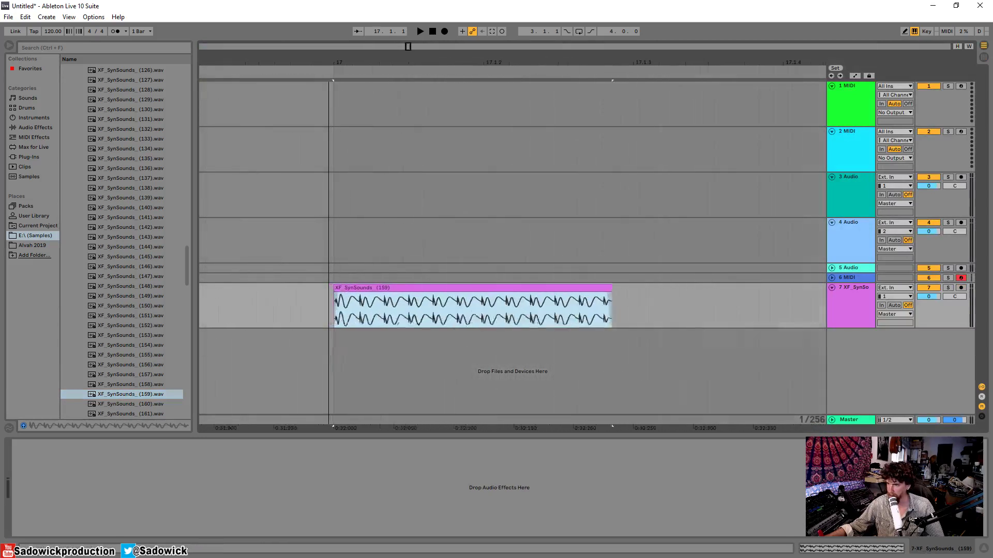
Step: Highlight a single waveform cycle in the enlarged XF_SynSounds clip, then delete the clip's audio track
left_click(303, 310)
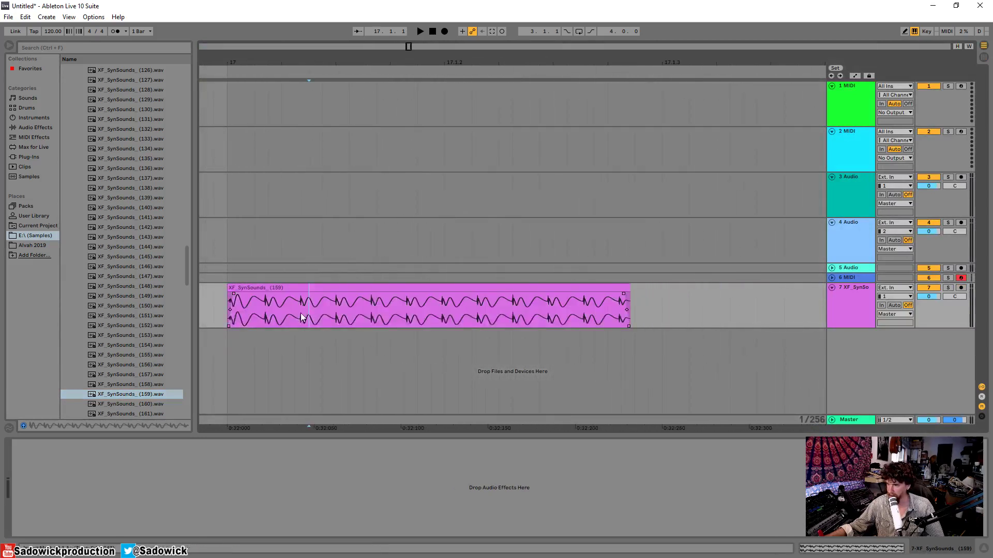
scroll(315, 313, "up", 2)
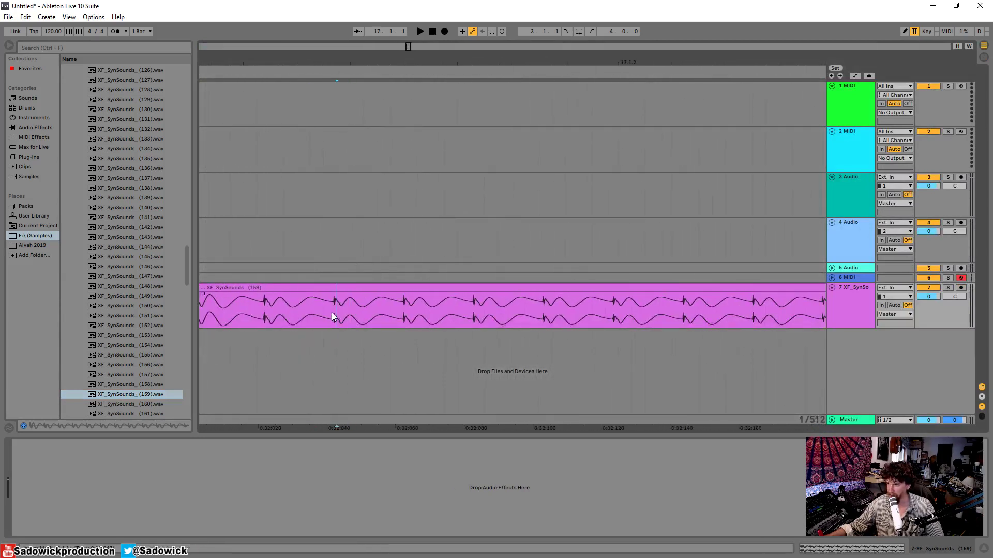
left_click_drag(398, 314, 362, 314)
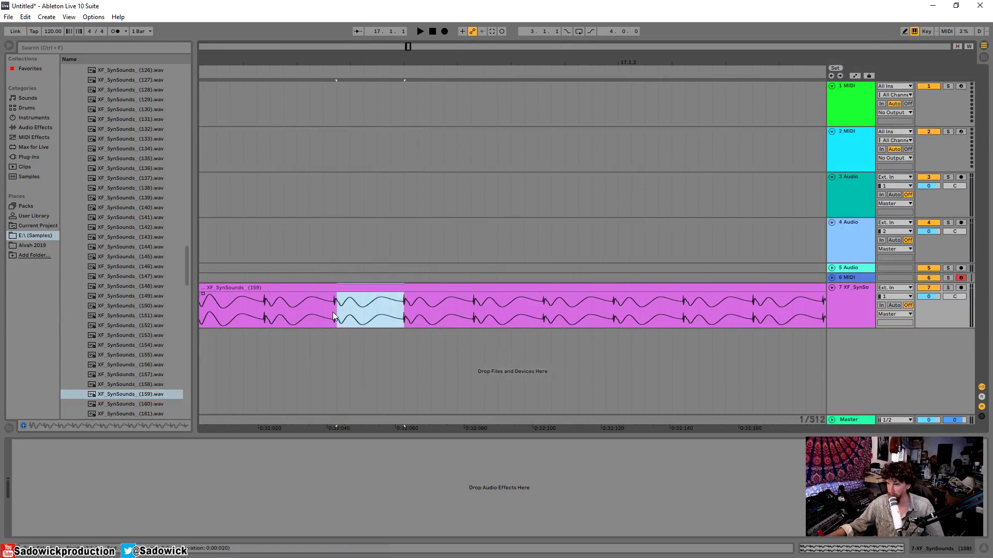
mouse_move(327, 57)
left_mouse_down()
mouse_move(330, 93)
mouse_move(332, 39)
left_mouse_up()
left_click_drag(926, 327, 917, 407)
scroll(325, 113, "down", 1)
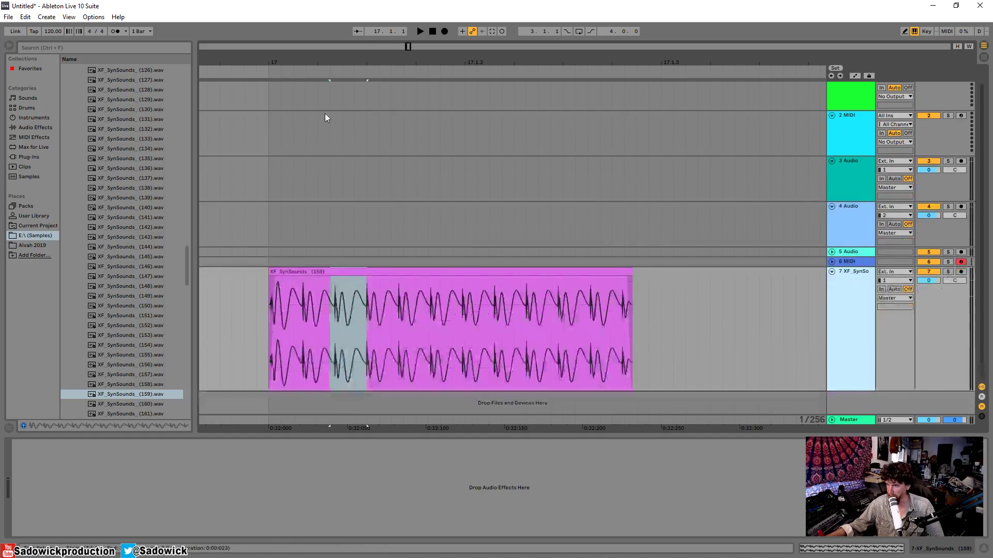
left_click_drag(408, 58, 425, 29)
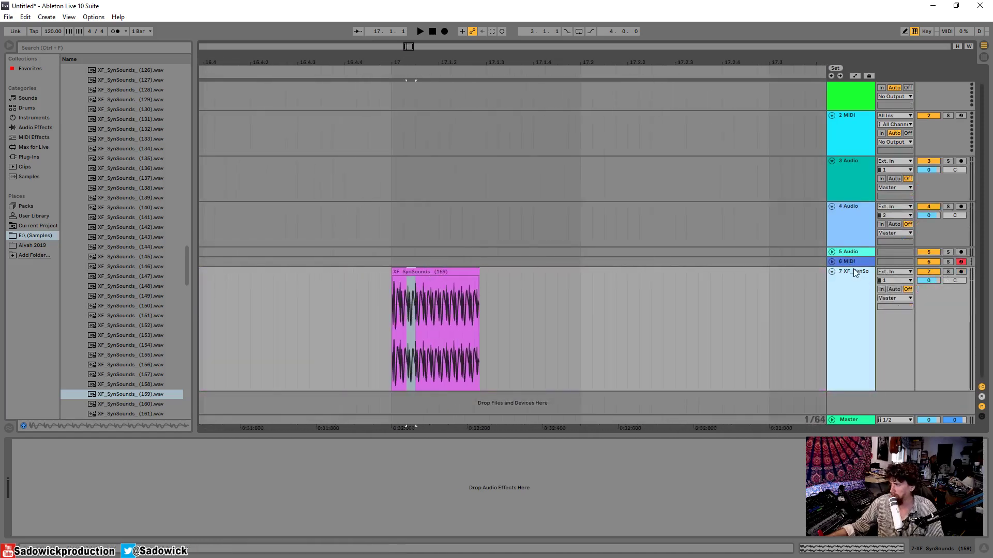
key("Delete")
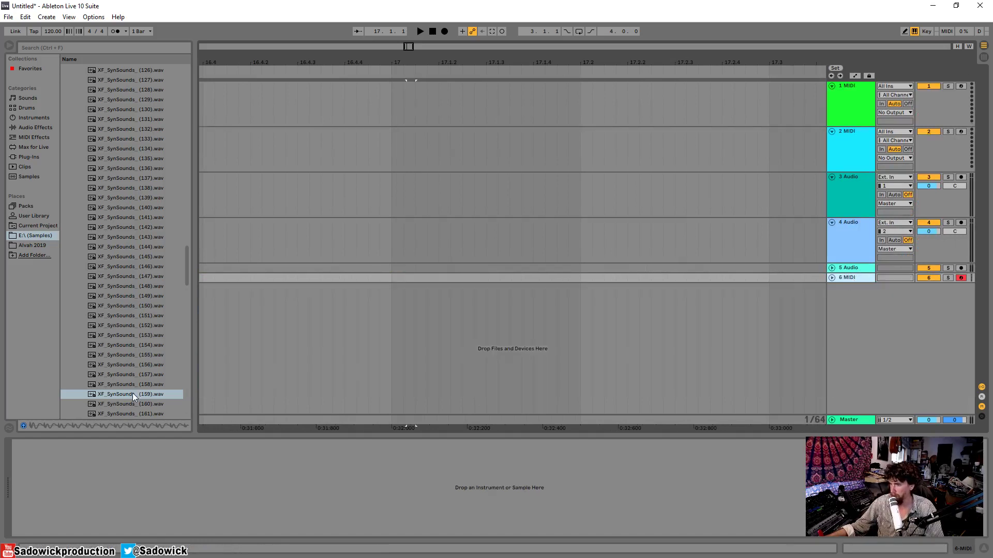
Step: Load XF_SynSounds_ (159).wav into Simpler on the 6 MIDI track, with Snap off and Loop on
left_click_drag(133, 393, 130, 473)
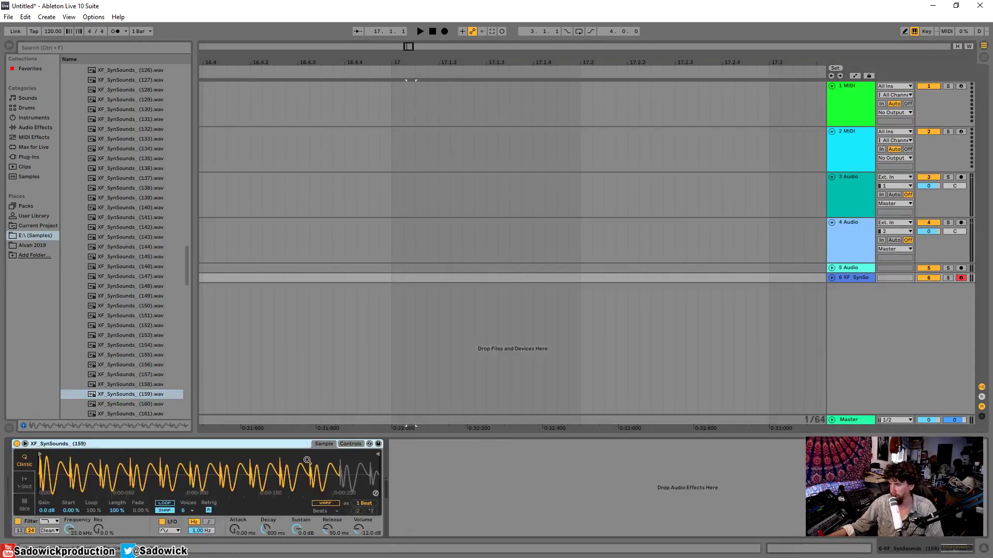
left_click(164, 512)
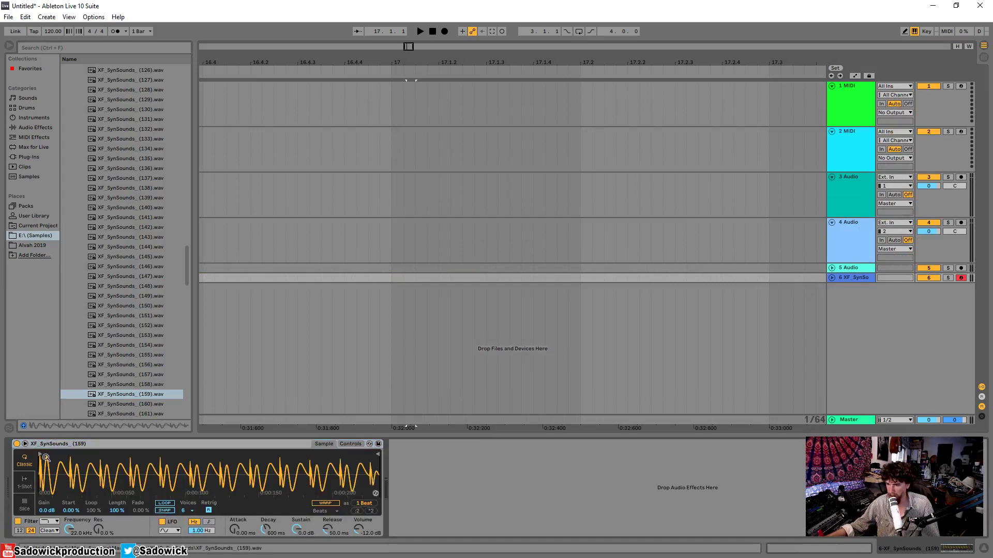
left_click(165, 503)
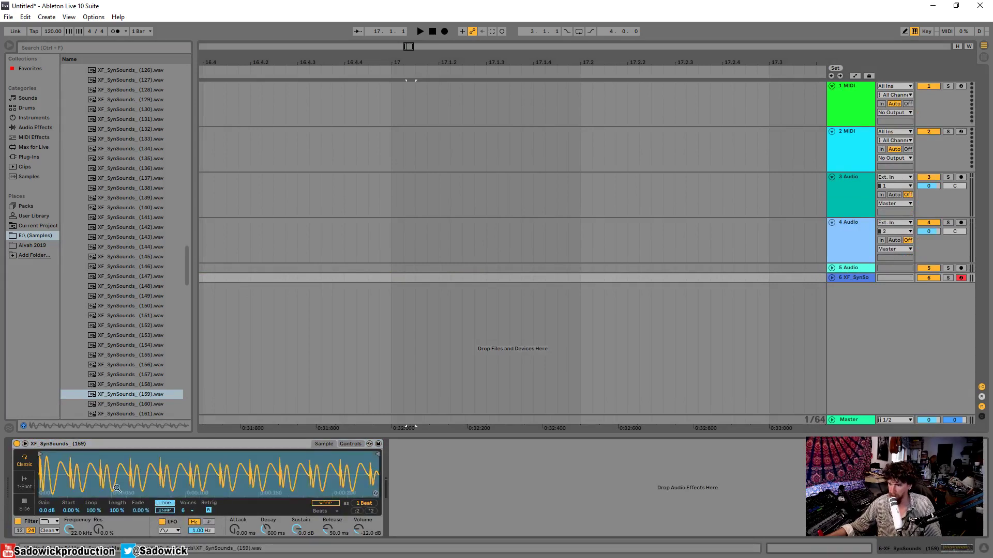
Step: Narrow Simpler's start and end markers so that the loop covers a single waveform cycle
left_click_drag(77, 456, 129, 456)
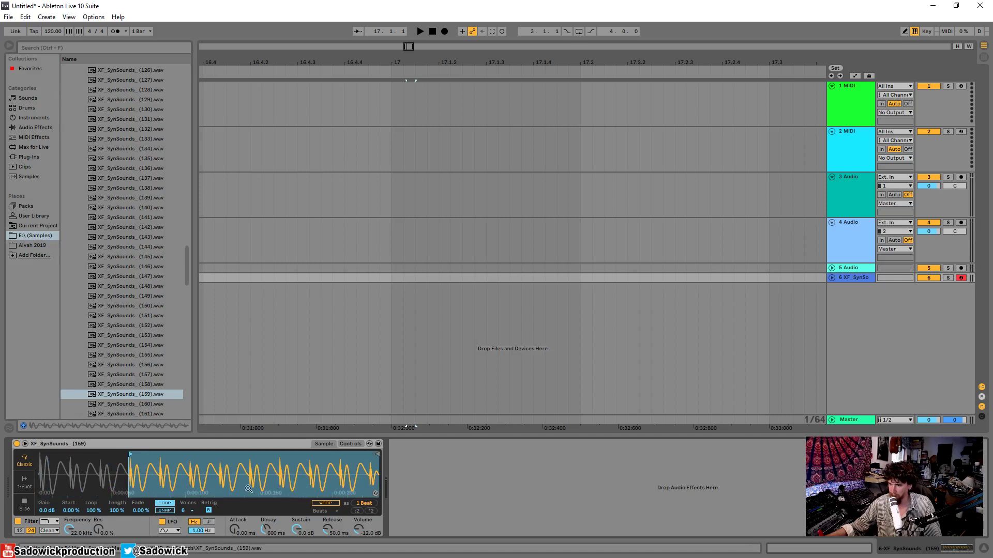
mouse_move(375, 454)
left_mouse_down()
mouse_move(147, 455)
mouse_move(142, 512)
left_mouse_up()
mouse_move(106, 462)
left_mouse_down()
mouse_move(134, 463)
mouse_move(104, 473)
mouse_move(104, 494)
mouse_move(120, 458)
mouse_move(125, 489)
mouse_move(168, 486)
mouse_move(191, 457)
mouse_move(152, 459)
mouse_move(148, 470)
mouse_move(208, 462)
mouse_move(105, 459)
mouse_move(162, 463)
left_mouse_up()
mouse_move(70, 454)
left_mouse_down()
mouse_move(194, 454)
mouse_move(197, 466)
mouse_move(64, 446)
left_mouse_up()
left_click_drag(195, 466, 193, 500)
mouse_move(193, 455)
left_mouse_down()
mouse_move(267, 454)
mouse_move(259, 499)
mouse_move(247, 455)
left_mouse_up()
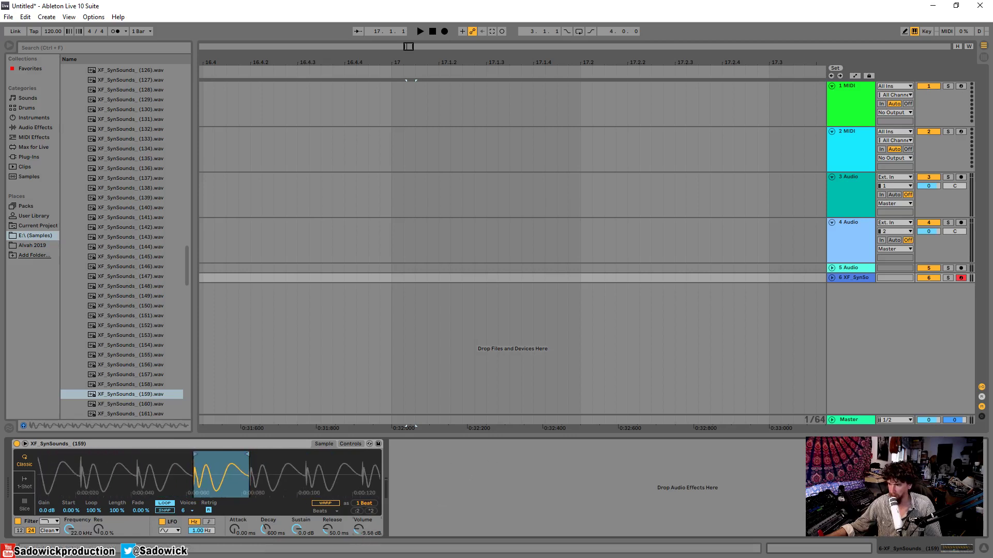
Step: Play the single-cycle loop and try out Simpler's filter frequency
left_click(447, 324)
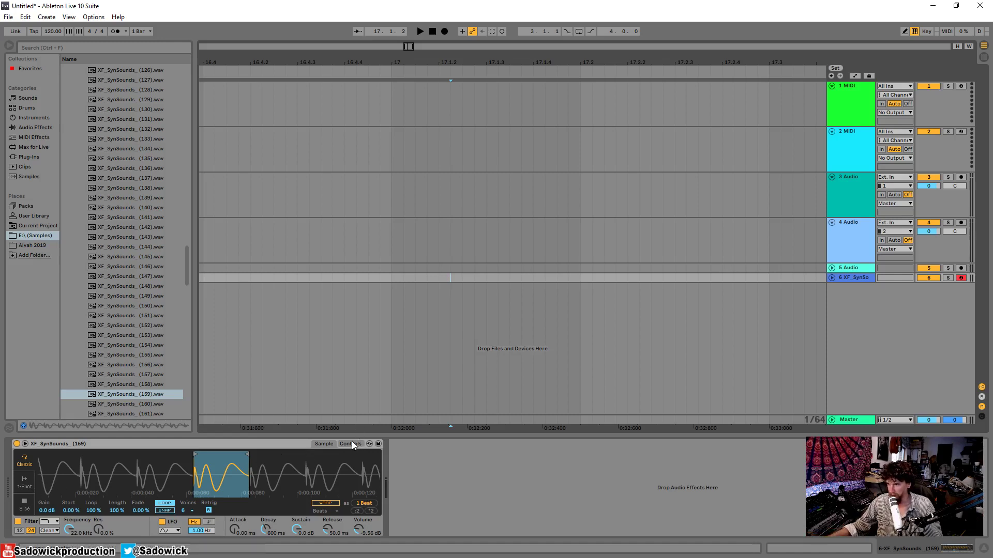
left_click(522, 475)
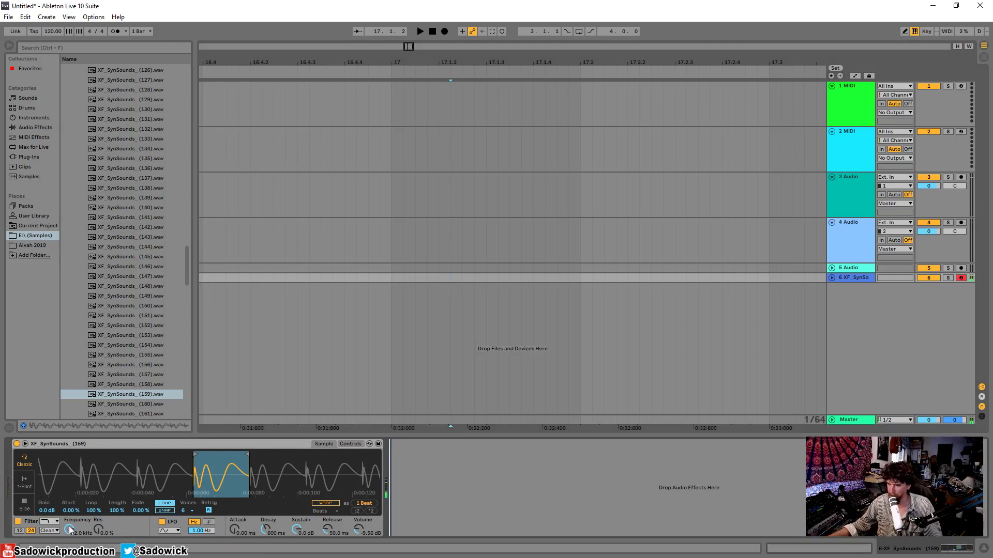
mouse_move(69, 530)
left_mouse_down()
mouse_move(70, 554)
mouse_move(69, 530)
left_mouse_up()
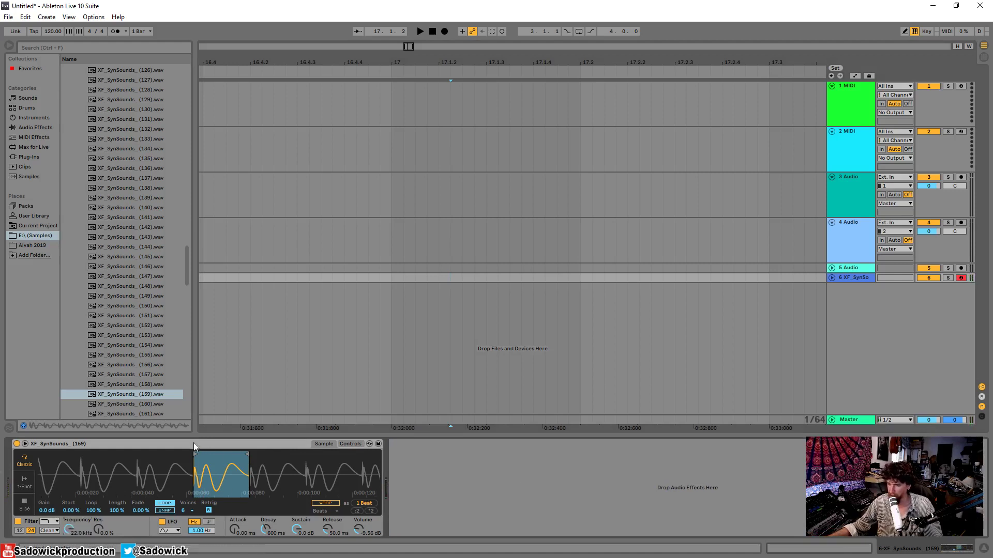
Step: Remove Simpler from track 6 and load the Wavetable instrument in its place
right_click(135, 443)
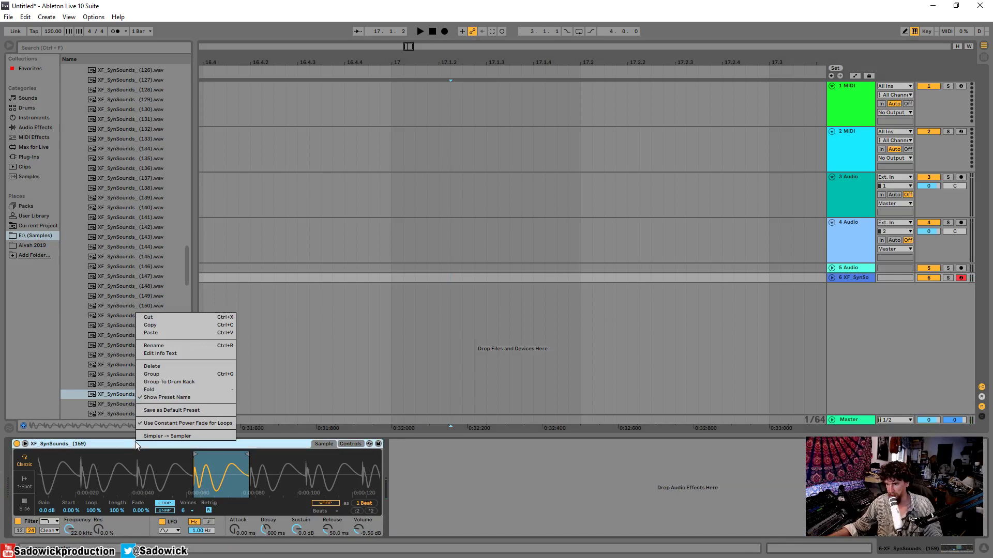
left_click(159, 317)
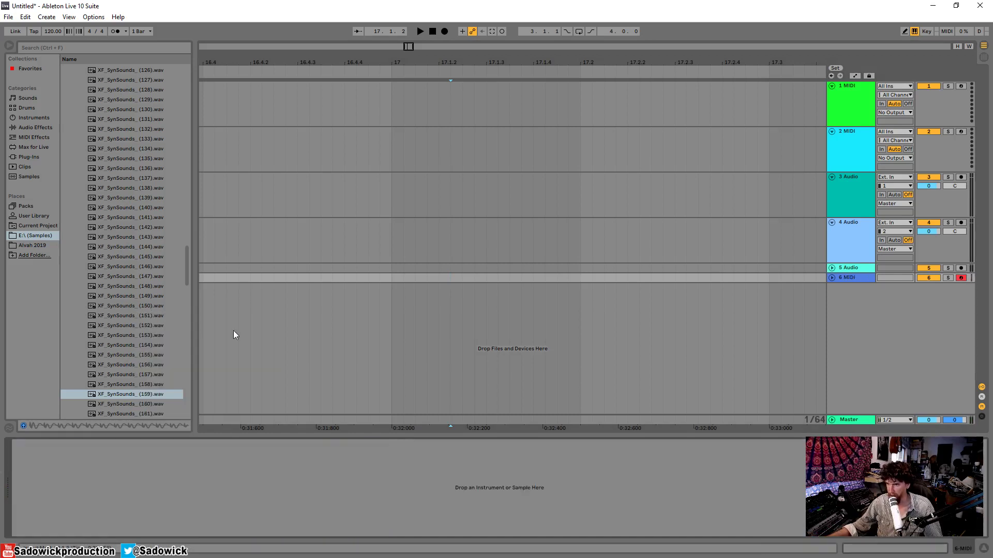
left_click(34, 117)
left_click_drag(85, 176, 125, 486)
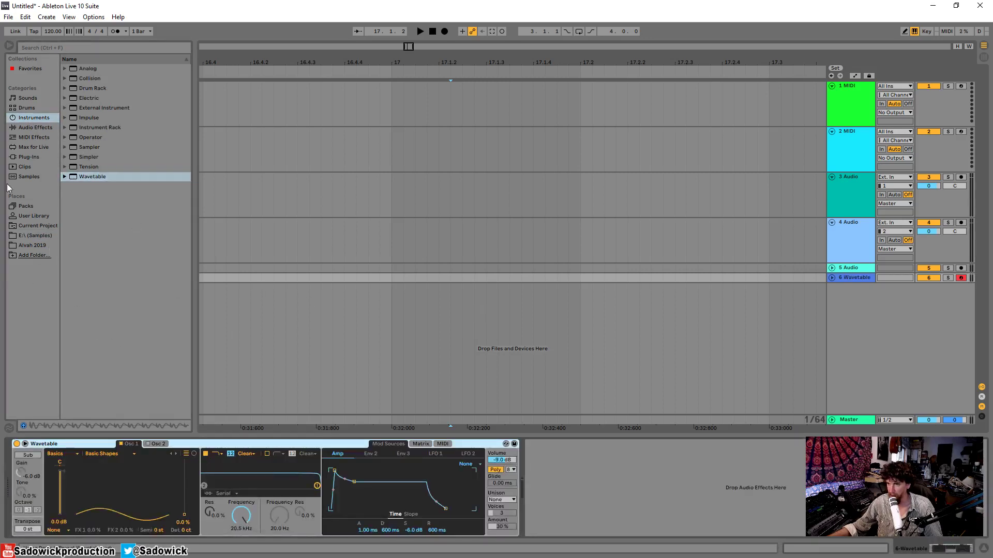
Step: Load XF_SynSounds_ (159).wav as Oscillator 1's user wavetable, check both waveform visualizations and raise the wavetable position
left_click(30, 237)
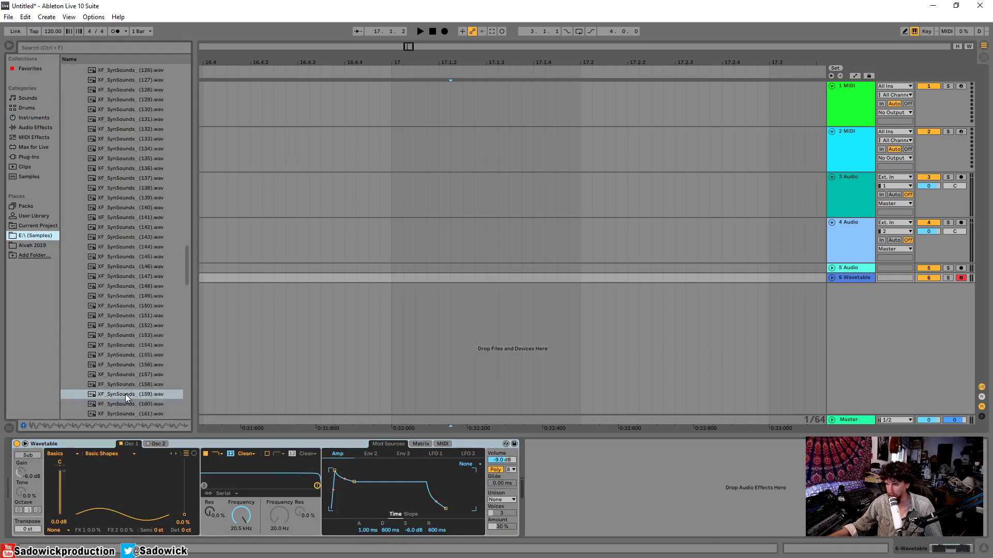
left_click_drag(126, 395, 94, 496)
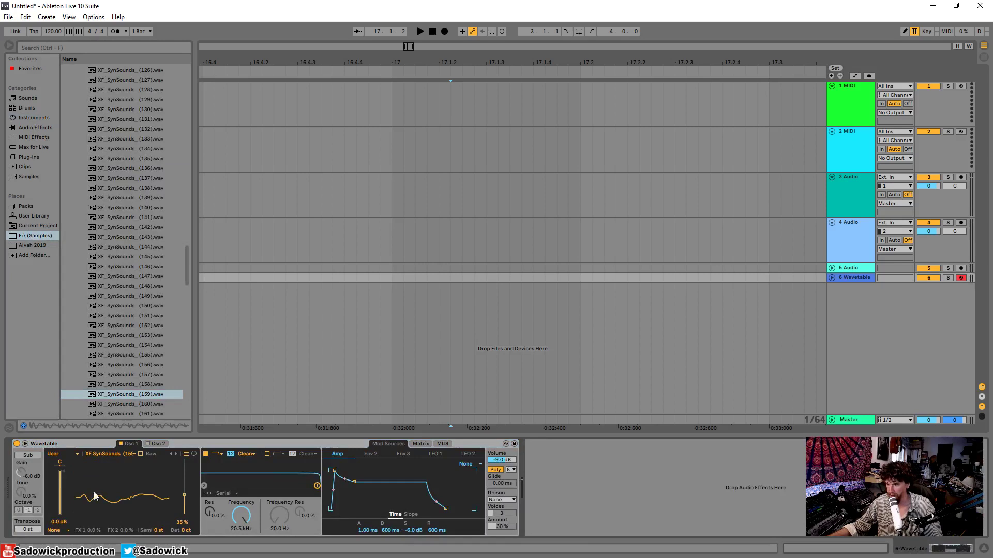
left_click(186, 454)
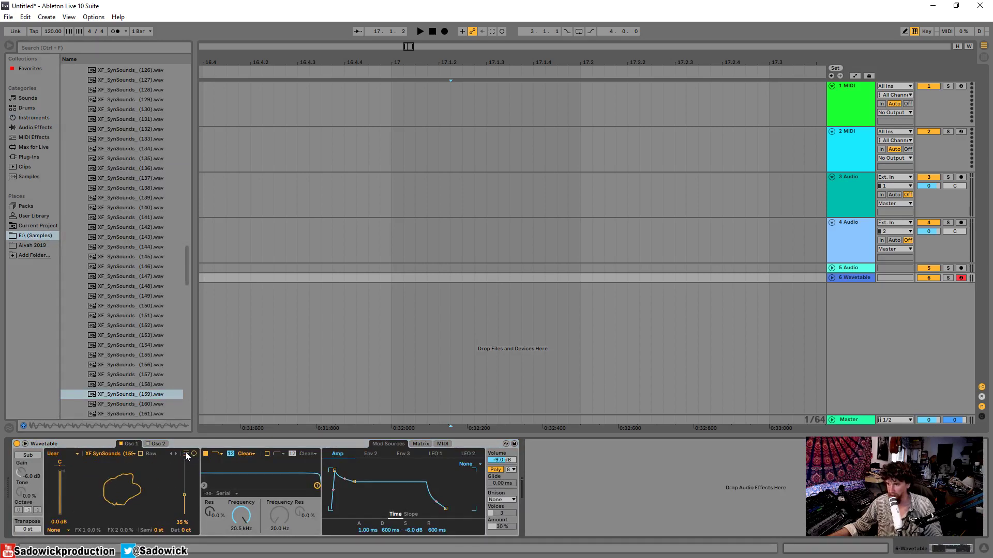
left_click(186, 455)
mouse_move(122, 499)
left_mouse_down()
mouse_move(122, 522)
mouse_move(122, 455)
mouse_move(92, 476)
mouse_move(92, 534)
mouse_move(93, 467)
mouse_move(92, 484)
left_mouse_up()
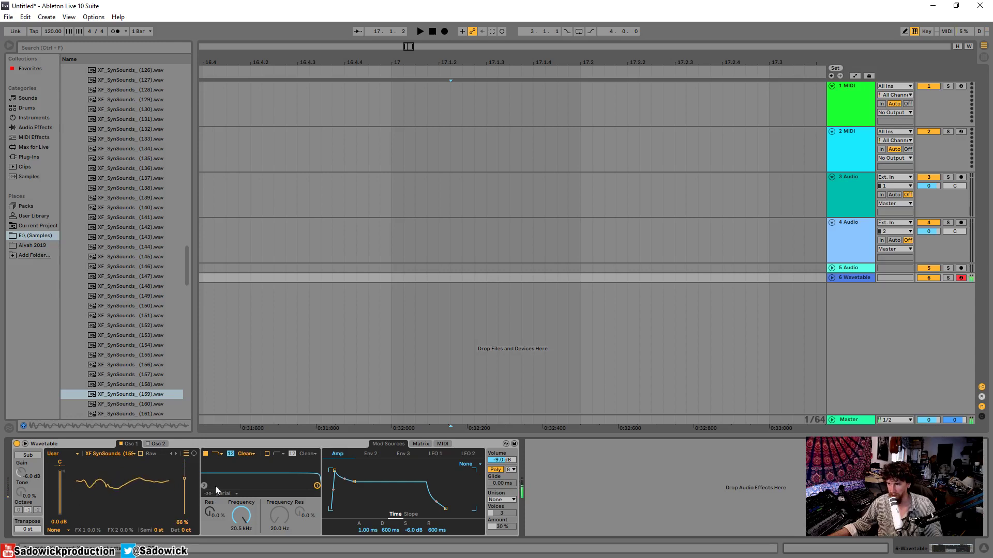
Step: Set Wavetable's amp envelope to 0 ms attack, 333 ms decay, 0.0 dB sustain and 1.50 ms release, and its volume to -4.8 dB
left_click_drag(354, 482, 331, 470)
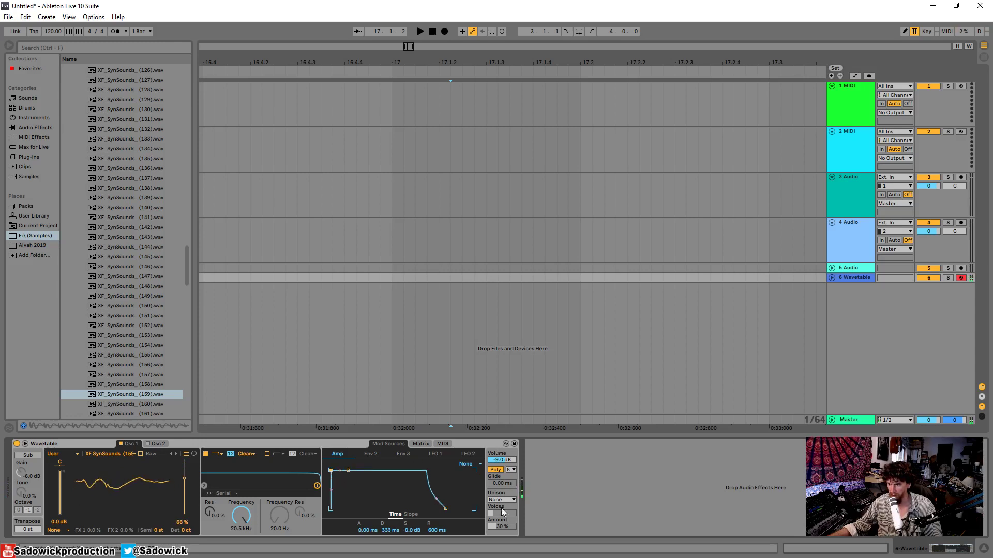
left_click_drag(446, 509, 426, 509)
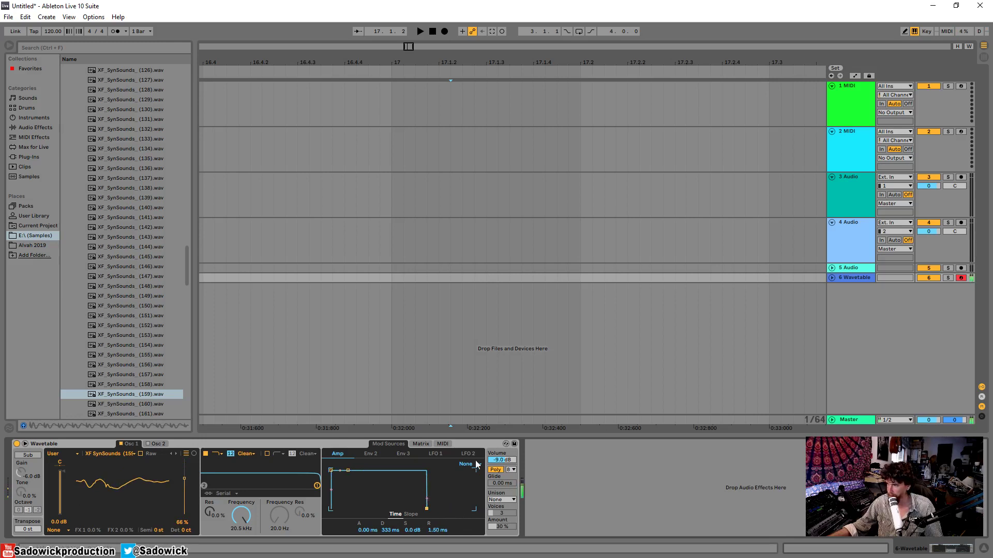
left_click_drag(501, 461, 500, 455)
Step: Sweep Oscillator 1's wavetable position down to 0% and back up, and leave it at 63%
left_click_drag(146, 480, 120, 512)
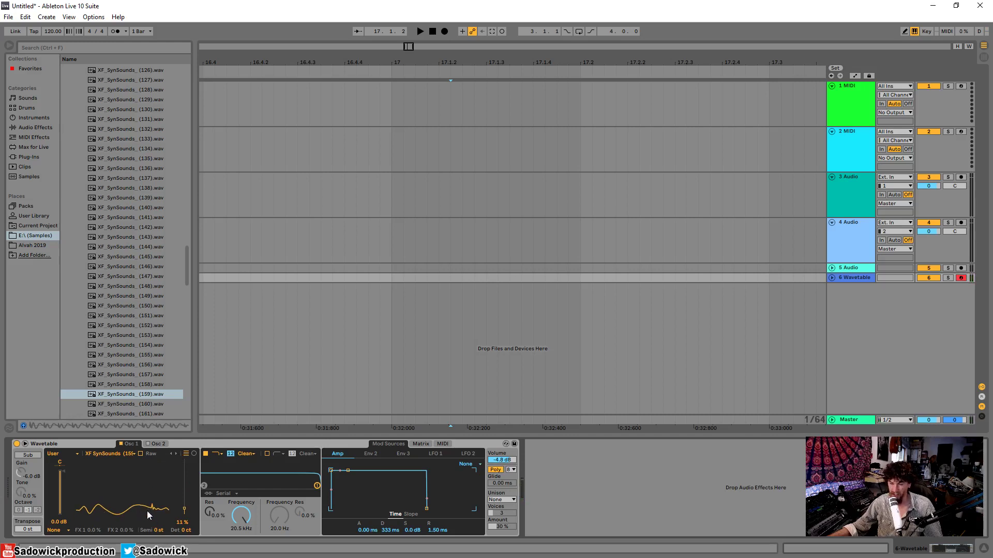
left_click_drag(135, 507, 135, 513)
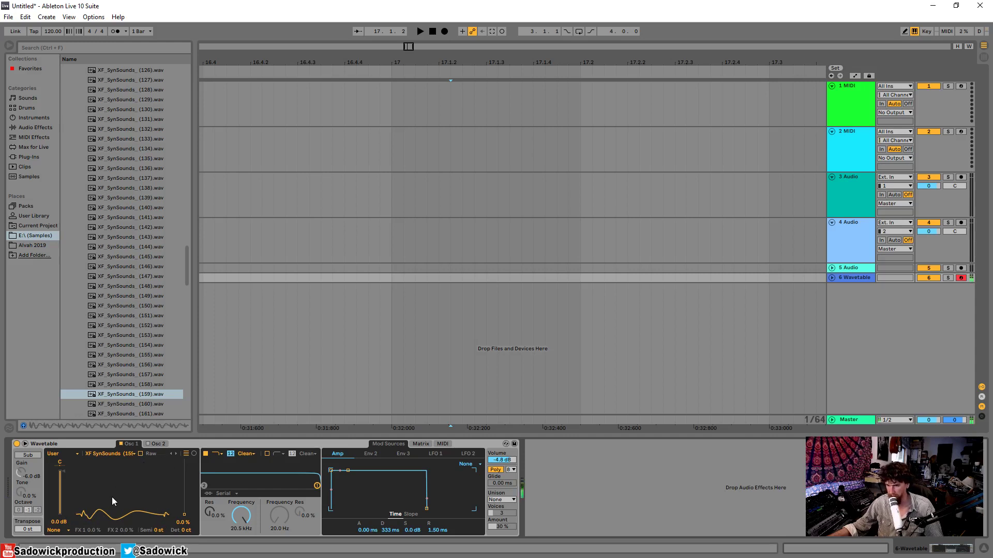
left_click_drag(111, 497, 89, 478)
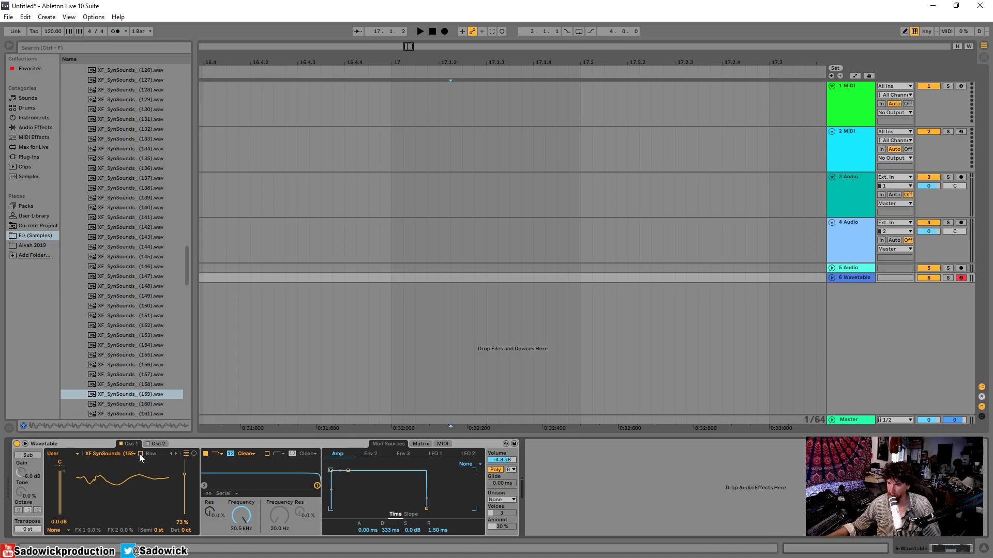
left_click(193, 454)
left_click(186, 454)
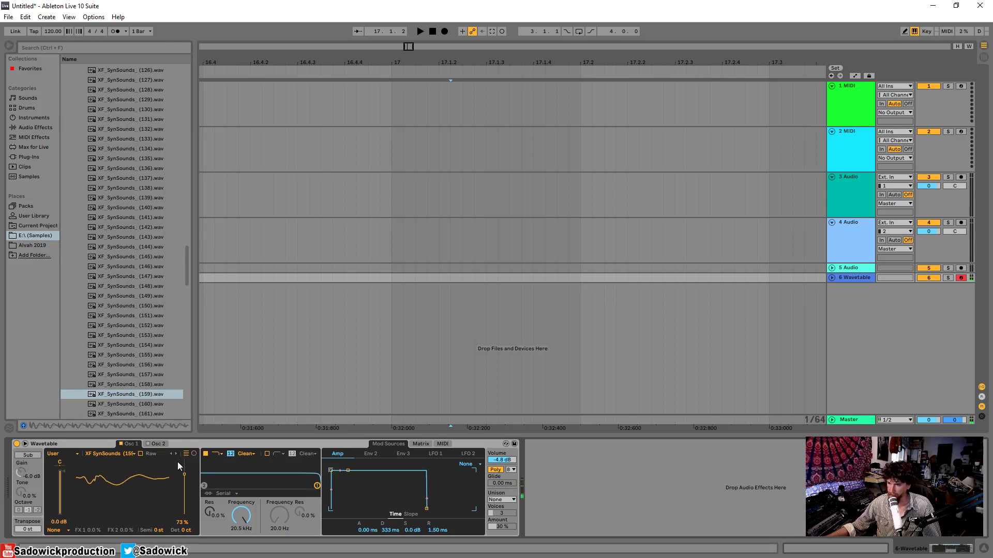
left_click_drag(184, 475, 184, 477)
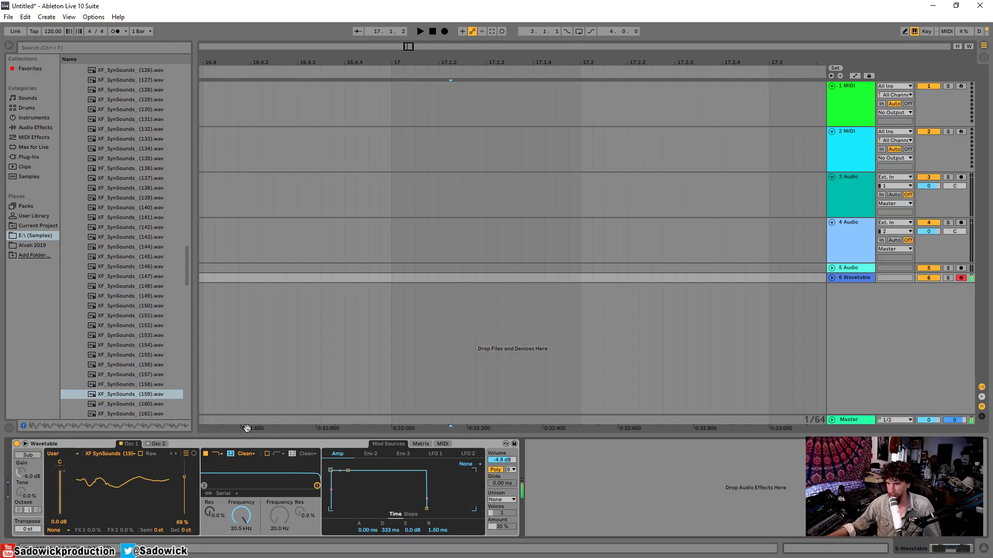
left_click_drag(148, 485, 89, 486)
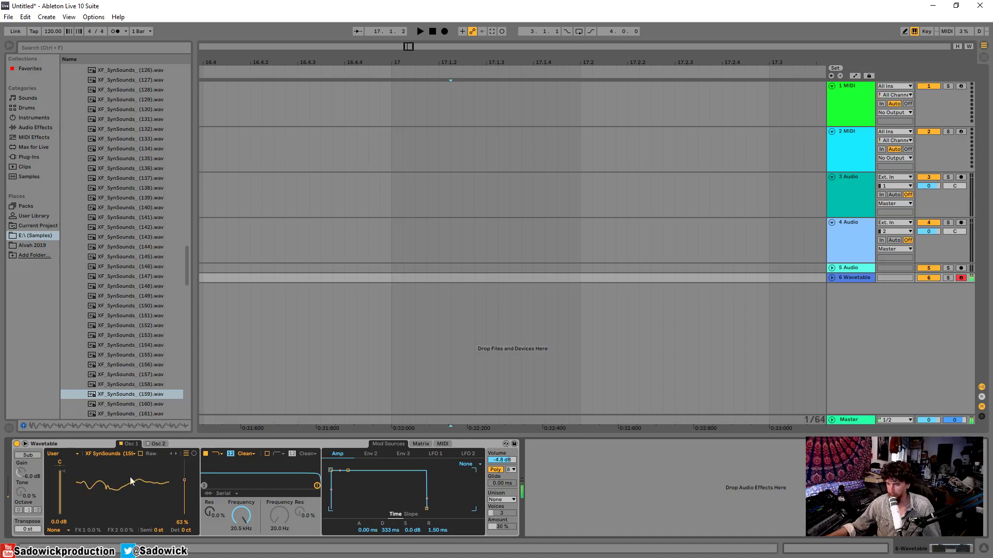
Step: Change Filter 1's circuit type to MS2, increase its drive and lower its cutoff frequency
left_click(247, 453)
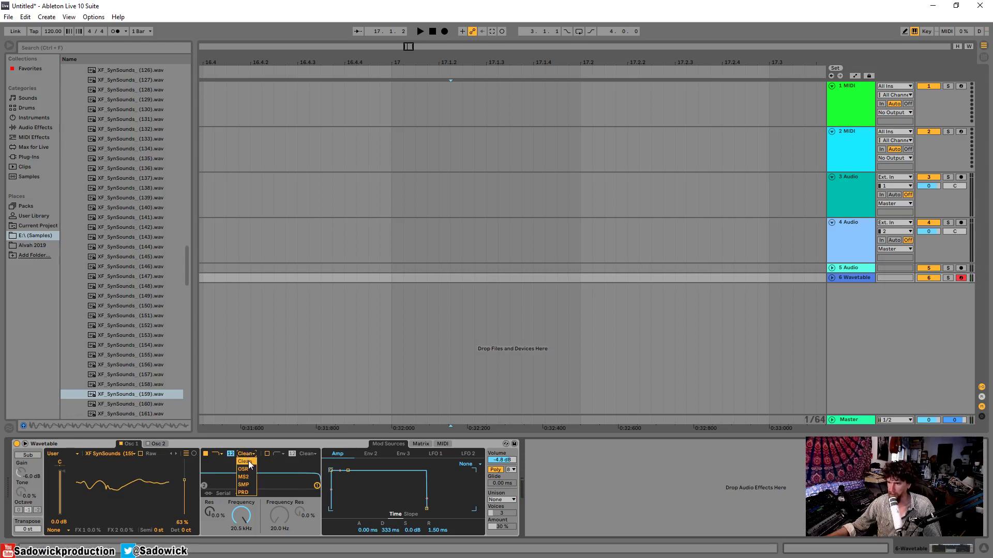
left_click(246, 477)
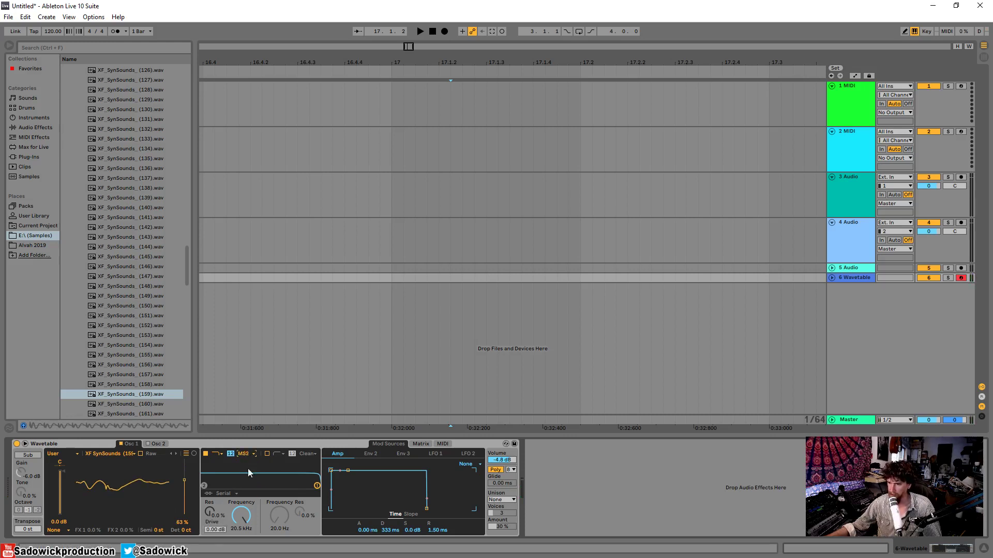
left_click_drag(233, 527, 217, 512)
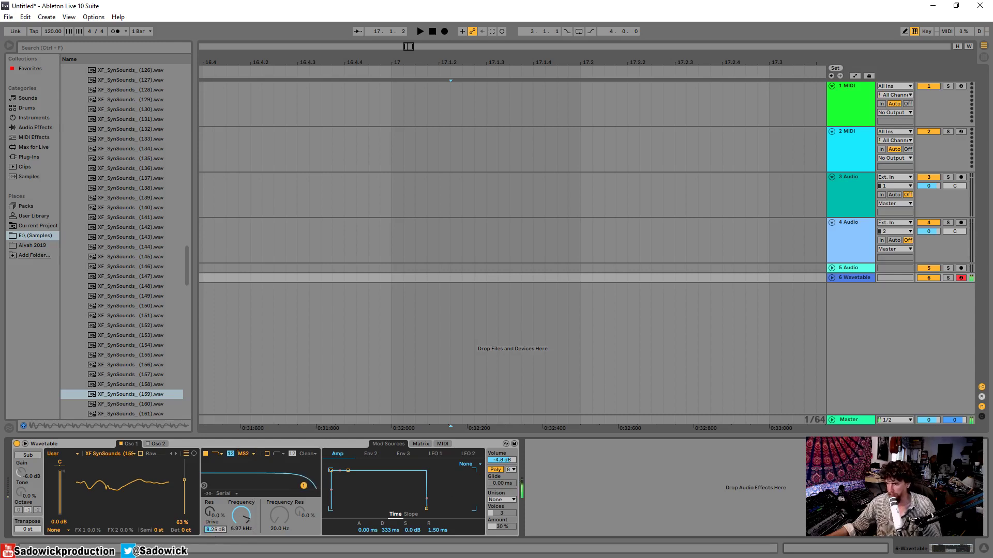
Step: Set Filter 1 to 8.63 dB drive and 9.48 kHz frequency, the instrument's volume to -8.4 dB, and the voice mode to Mono
left_click_drag(502, 460, 501, 471)
left_click_drag(217, 531, 240, 512)
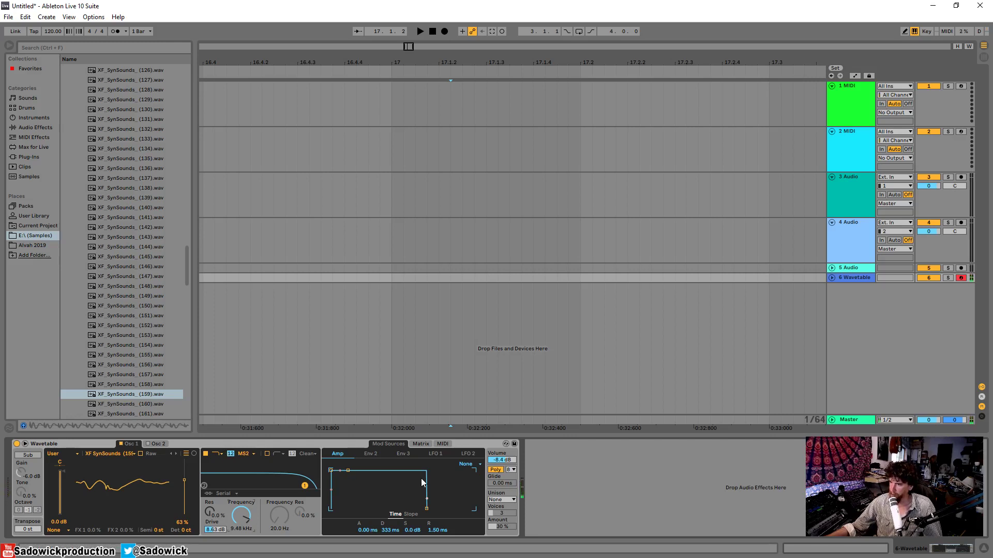
left_click(495, 469)
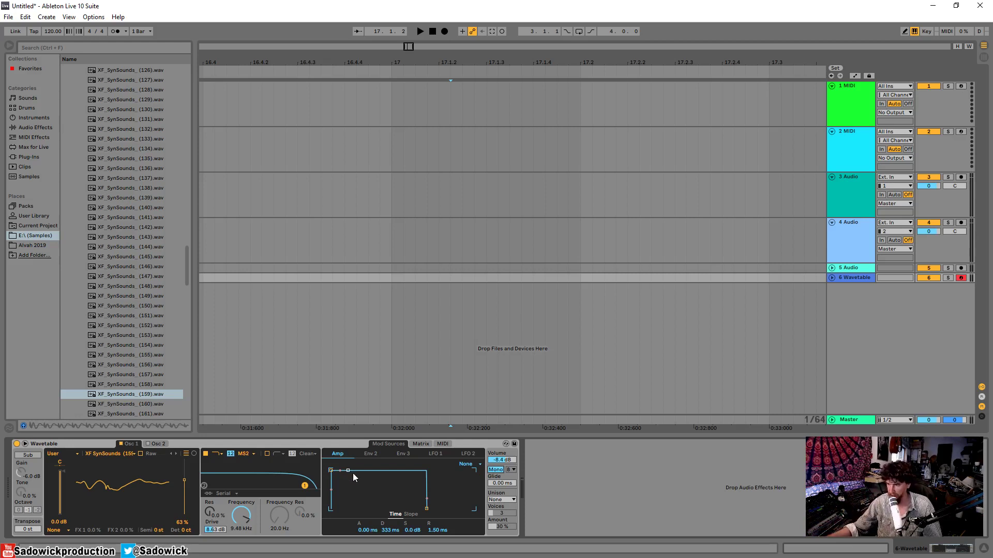
Step: Set the amp envelope to 0.10 ms attack, 24.8 ms decay, -7.5 dB sustain and 9.47 ms release, and the volume to -5.4 dB
mouse_move(349, 472)
left_mouse_down()
mouse_move(339, 486)
mouse_move(340, 476)
left_mouse_up()
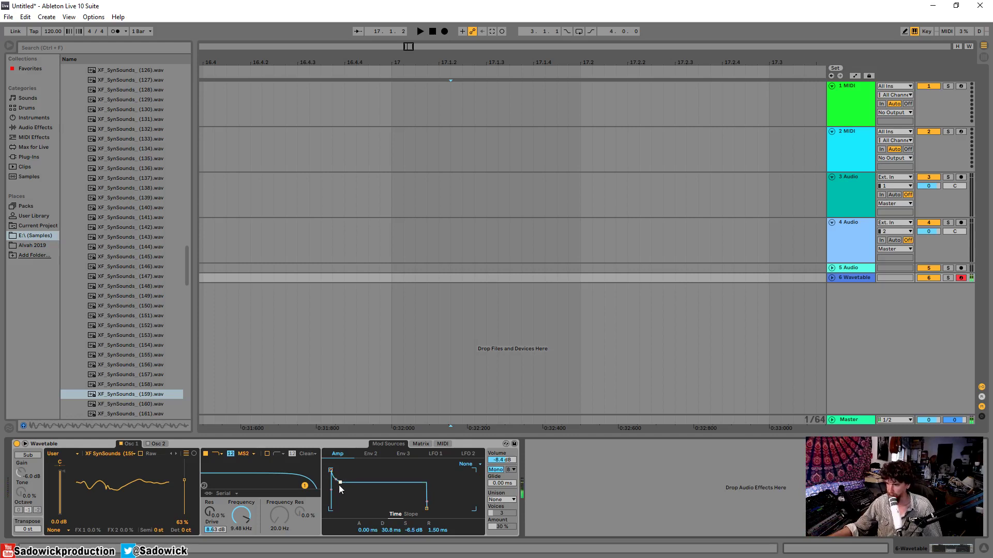
left_click_drag(339, 485, 340, 485)
left_click_drag(426, 507, 443, 500)
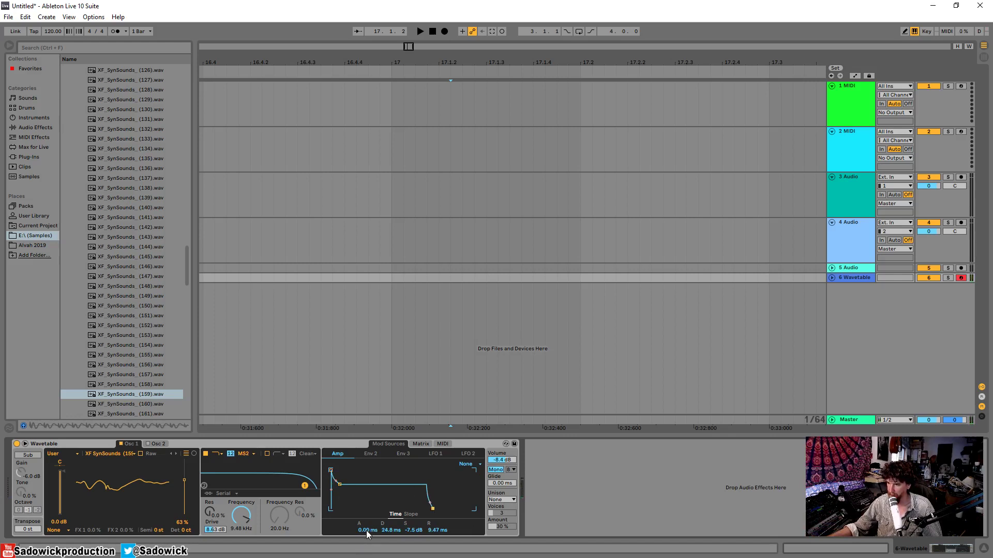
left_click_drag(366, 530, 366, 528)
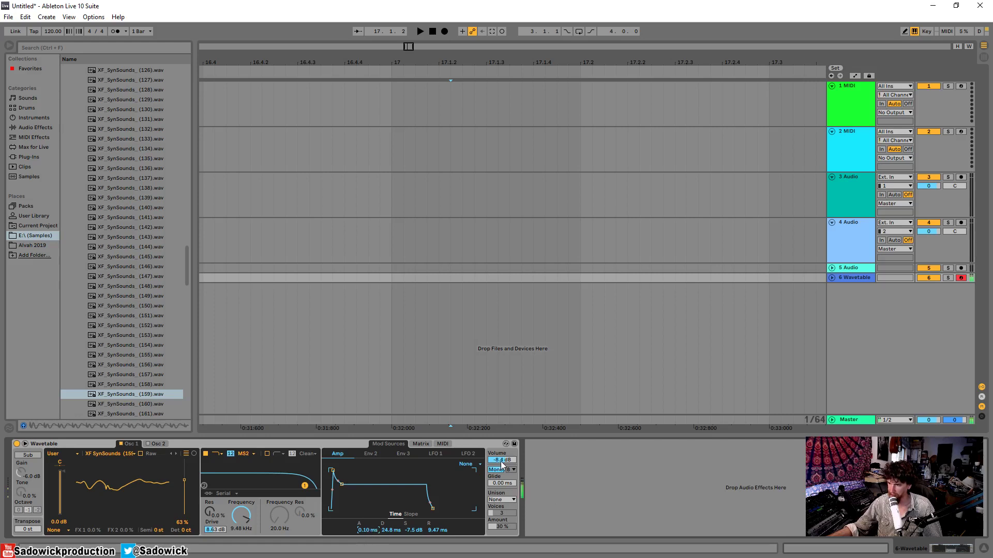
left_click_drag(499, 465, 500, 456)
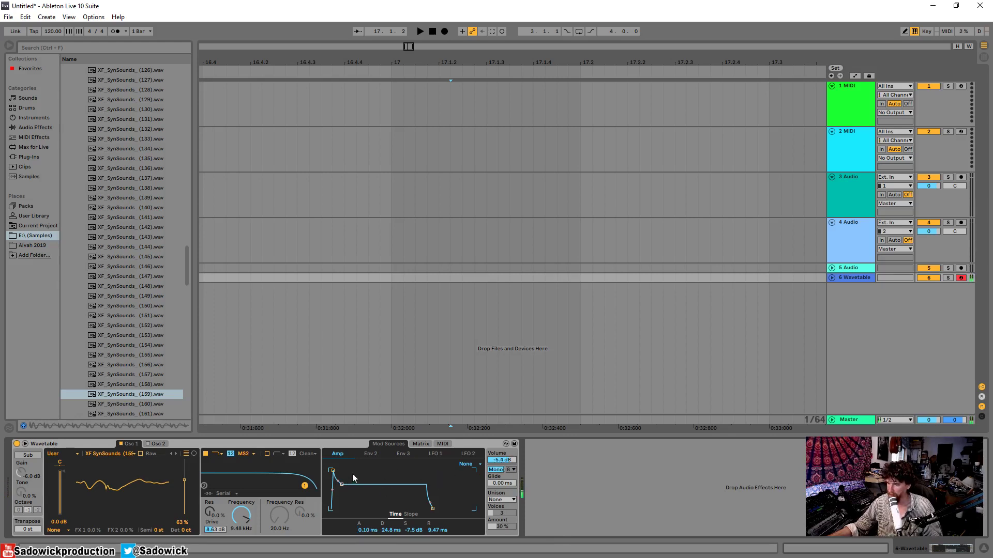
Step: Duplicate the Wavetable track and set the copy's amp envelope to 129 ms decay and 0.0 dB sustain, and its volume to -11 dB
right_click(854, 278)
left_click(885, 299)
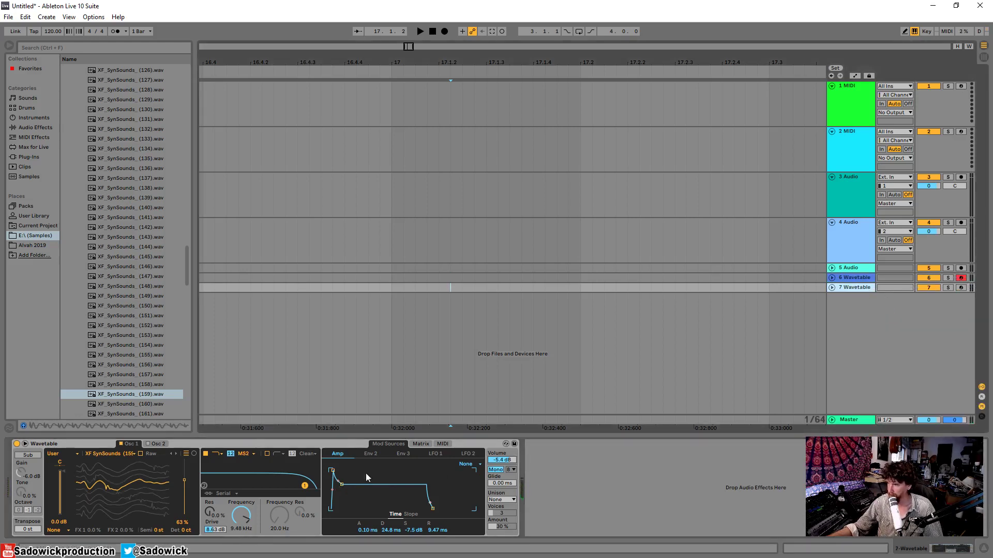
left_click_drag(342, 485, 347, 470)
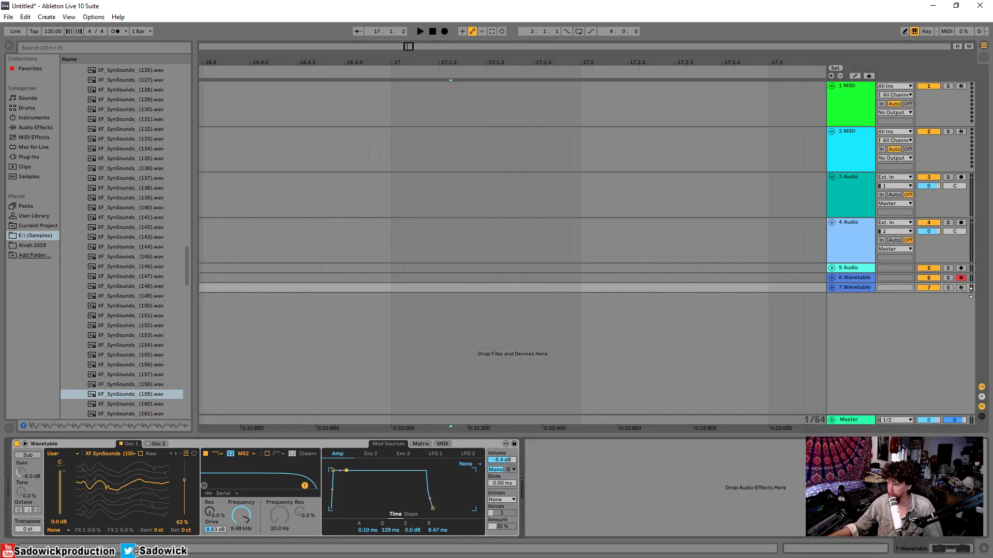
left_click(960, 288)
left_click_drag(501, 461, 501, 472)
Step: Compare the two Wavetable tracks by alternately arming and selecting the original and its duplicate
left_click(961, 277)
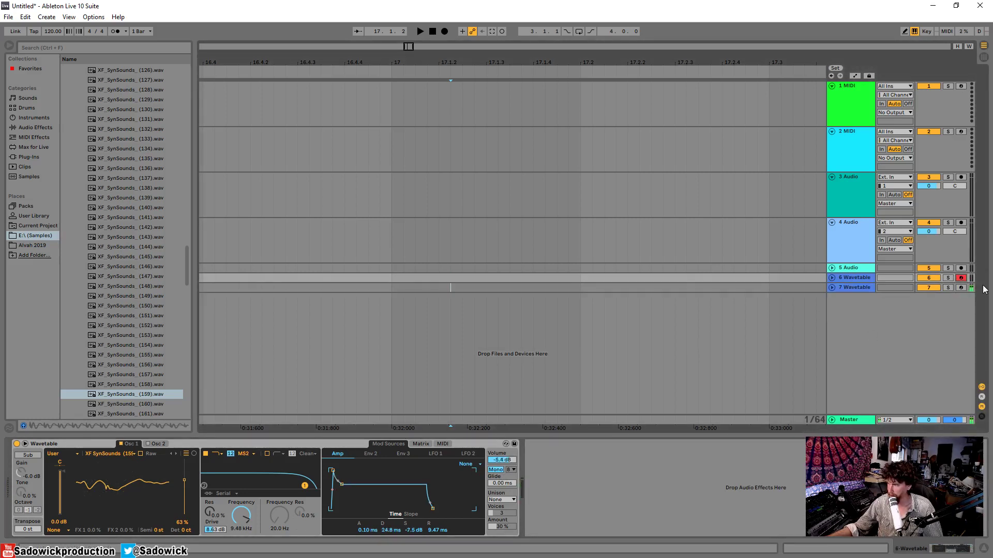
left_click(960, 288)
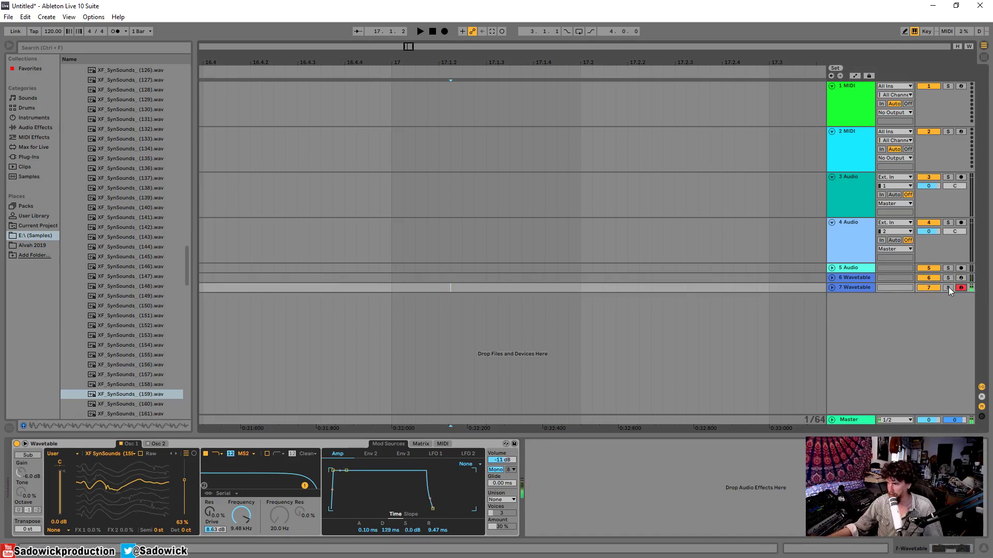
left_click(859, 287)
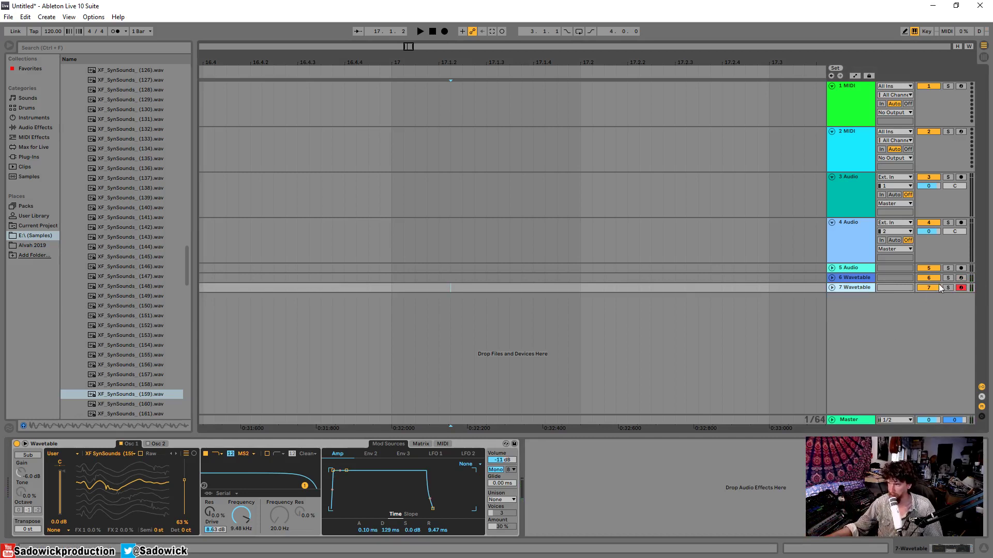
left_click(864, 278)
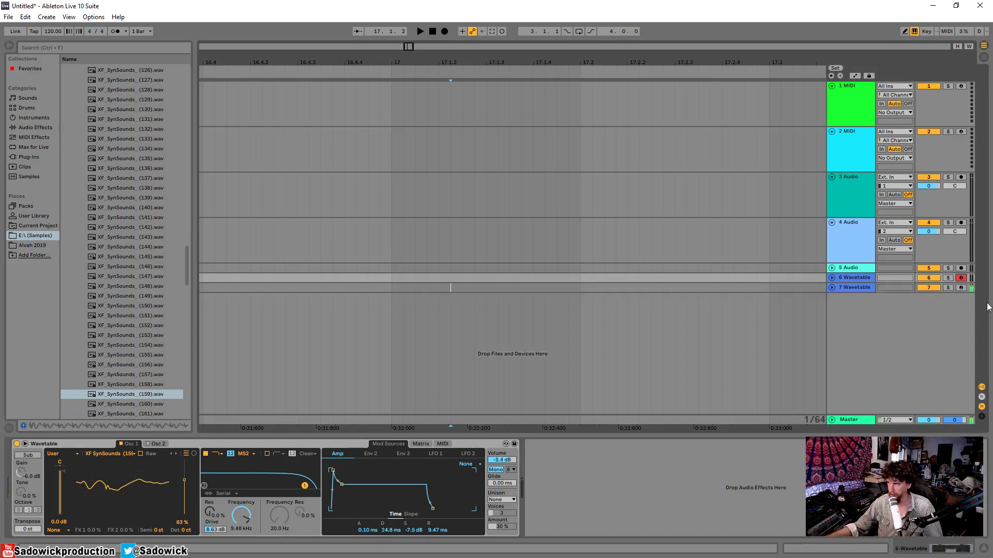
left_click(854, 288)
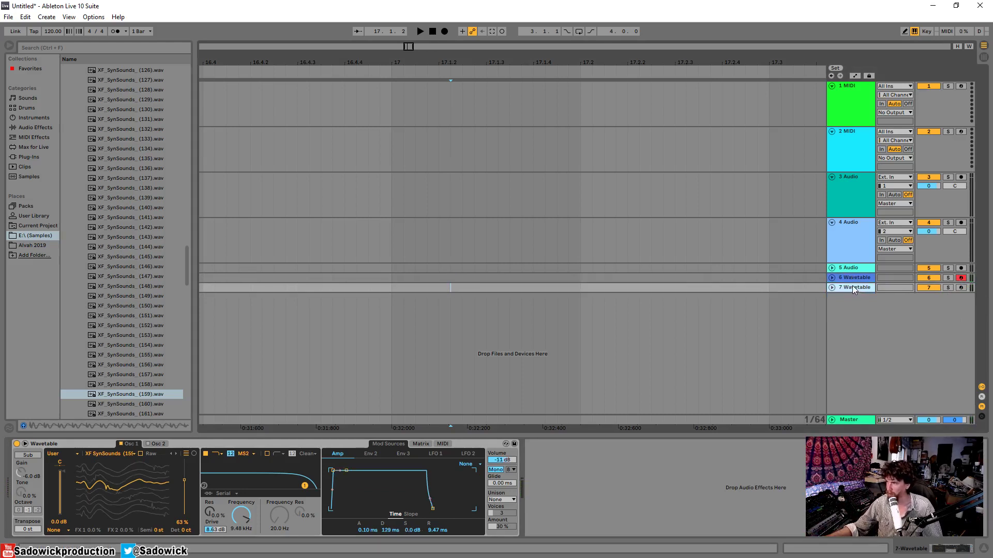
Step: Delete the duplicated Wavetable track
right_click(852, 287)
left_click(855, 286)
right_click(857, 288)
left_click(863, 294)
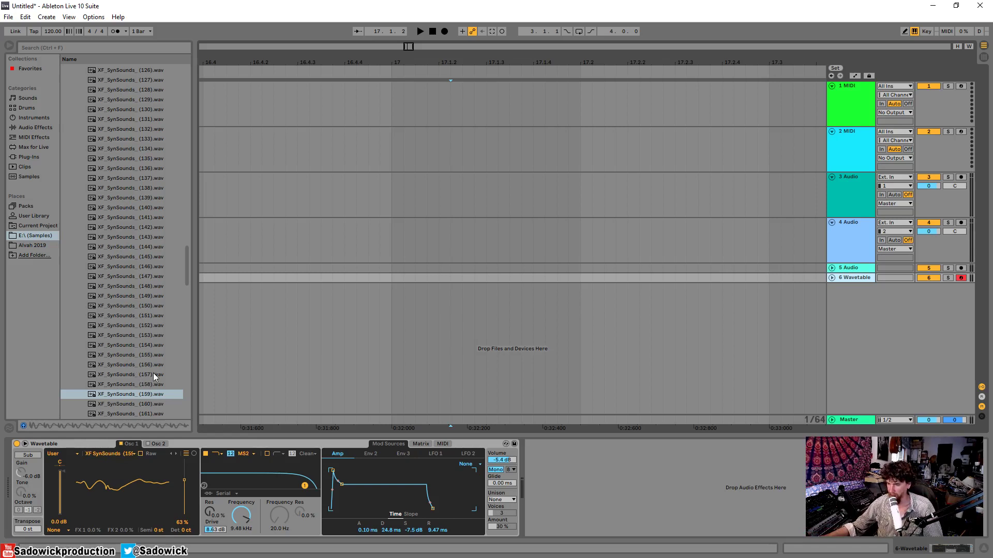
Step: Raise Oscillator 1's wavetable position to 74% and modulate it from LFO 1 with an amount of 23
scroll(120, 361, "down", 4)
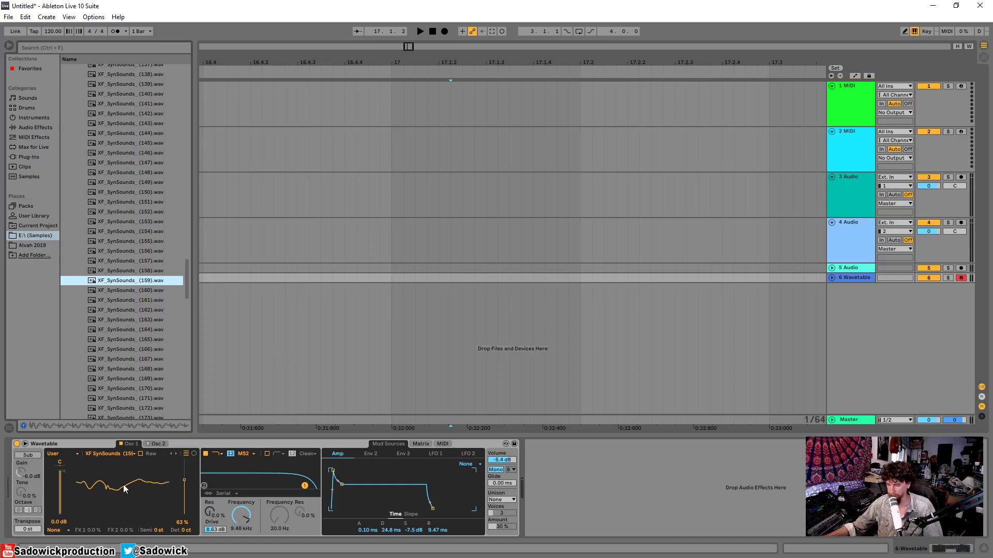
left_click_drag(122, 488, 122, 471)
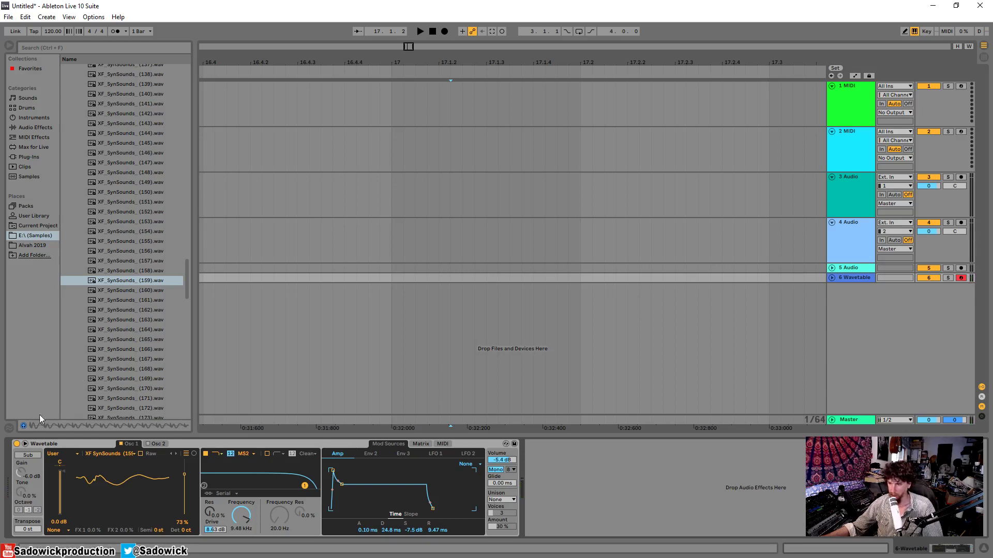
left_click(437, 454)
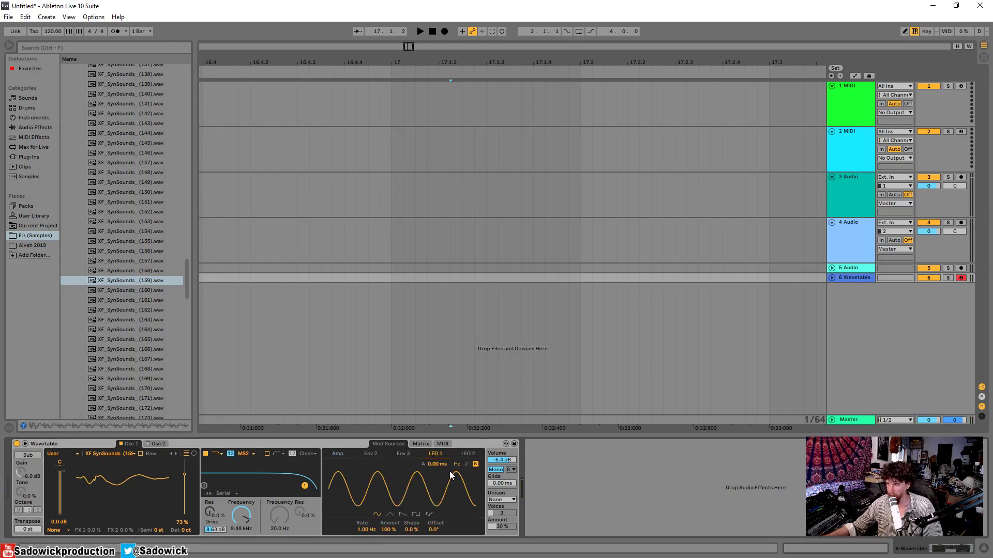
left_click(420, 444)
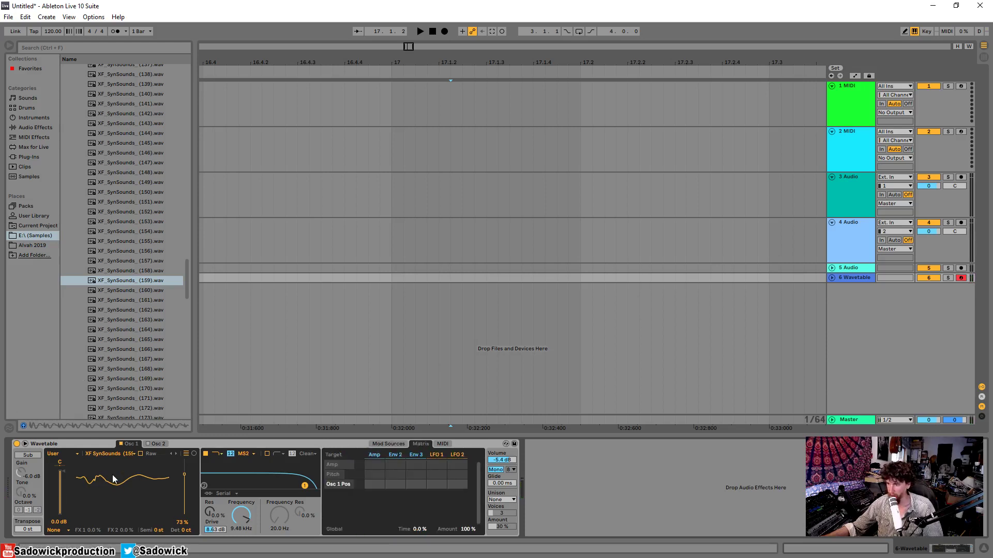
left_click_drag(114, 476, 94, 475)
left_click_drag(437, 484, 437, 486)
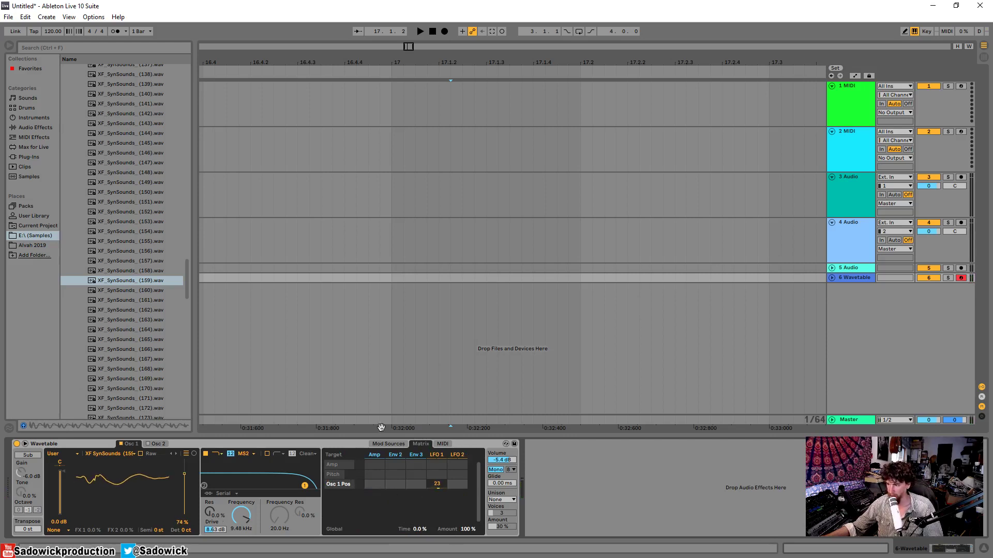
Step: Open Wavetable's expanded view, enlarge it over the arrangement and narrow the browser
left_click(25, 443)
left_click_drag(258, 369, 222, 106)
left_click_drag(191, 155, 109, 179)
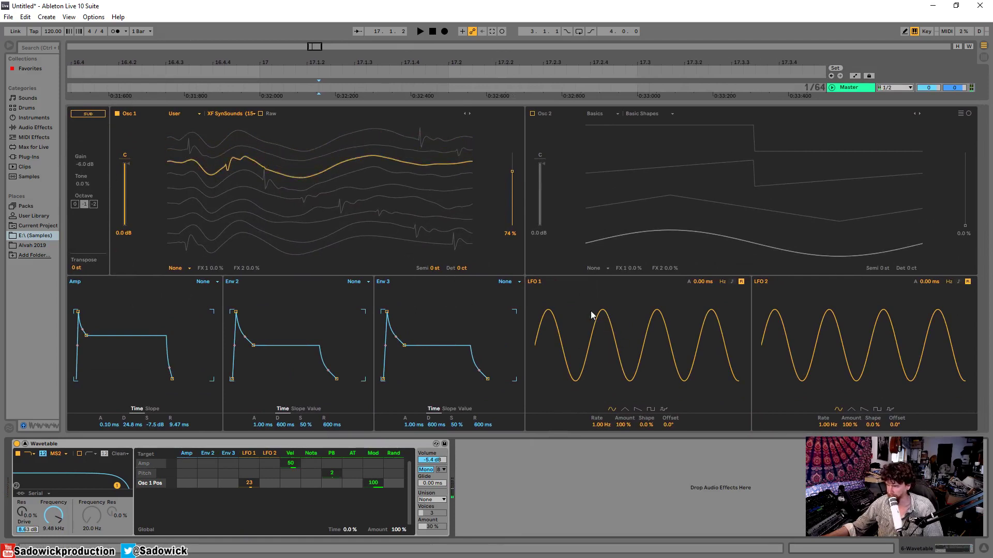
Step: Turn off LFO 1's retrigger and set its modulation amount on Oscillator 1's position to 4.7
left_click(741, 282)
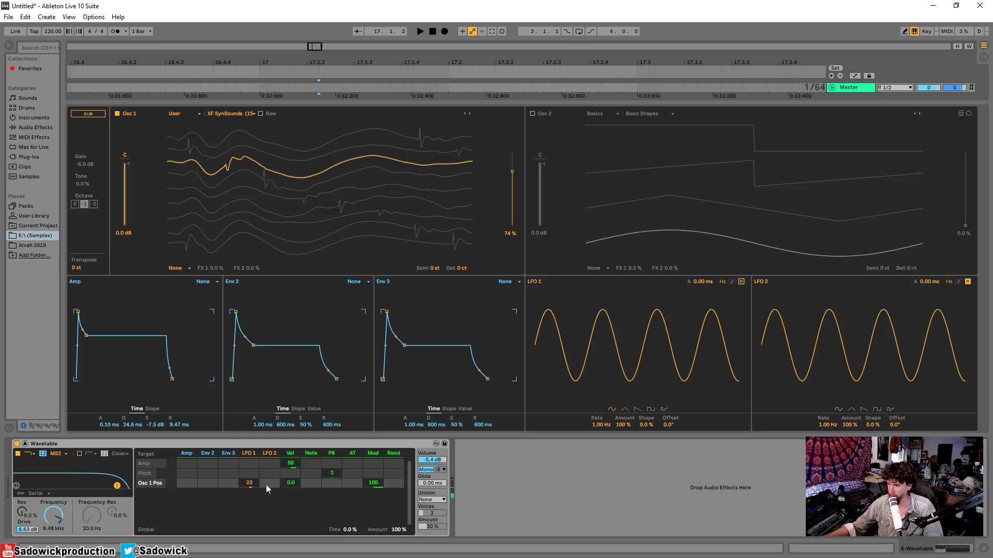
left_click_drag(249, 482, 249, 493)
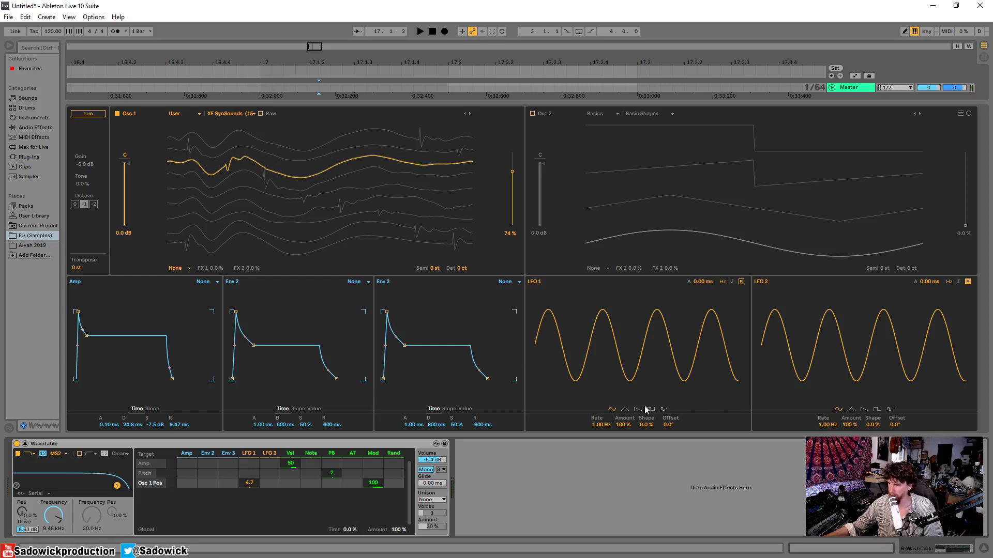
Step: Set LFO 1's shape to -20%, sweep its rate slower and faster, and leave the rate at 3.10 Hz
mouse_move(646, 425)
left_mouse_down()
mouse_move(646, 398)
mouse_move(646, 439)
mouse_move(646, 418)
left_mouse_up()
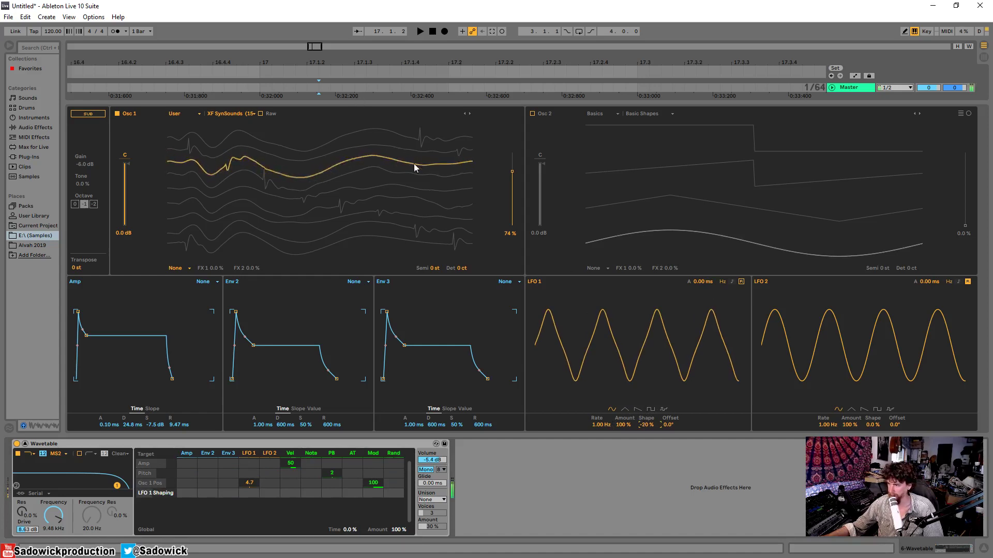
left_click_drag(599, 425, 600, 464)
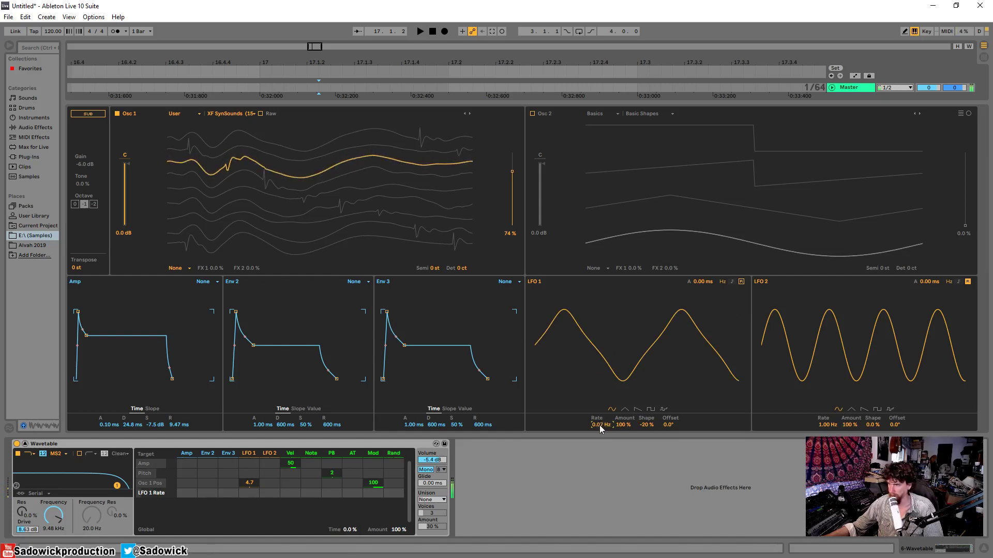
left_click_drag(600, 425, 601, 393)
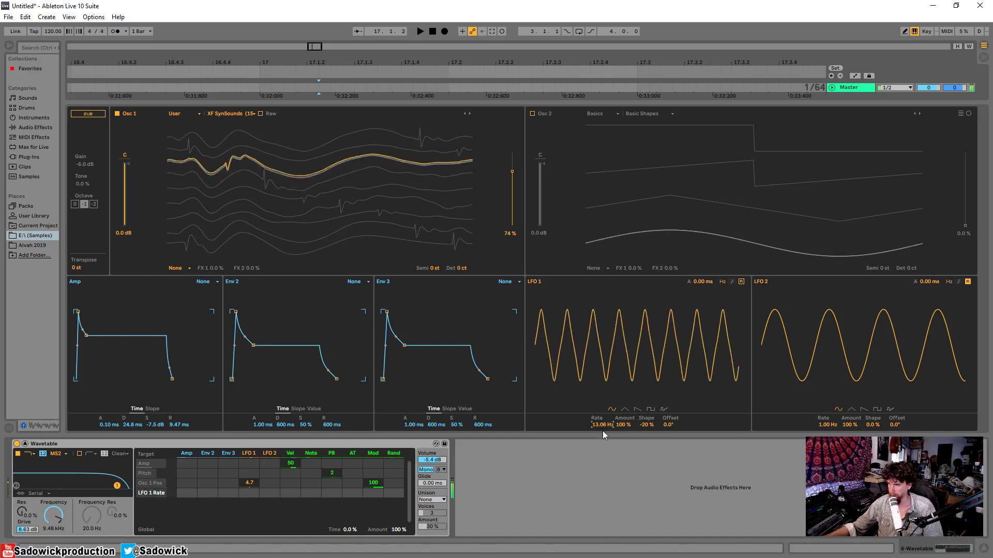
left_click_drag(603, 426, 603, 449)
right_click(313, 448)
left_click(288, 445)
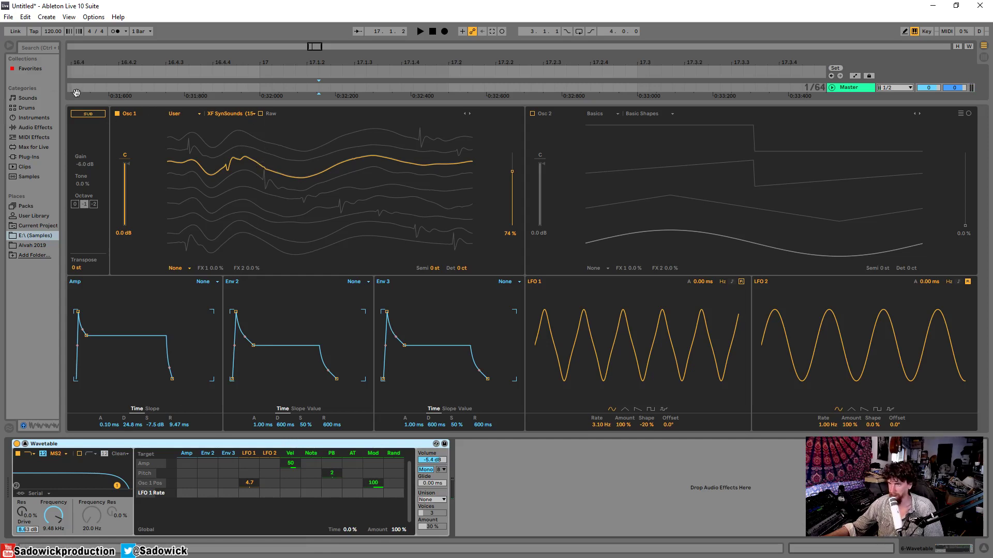
Step: Step through Oscillator 1's user wavetables to XF SynSounds (161).wav and set the wavetable position to 82%
left_click(250, 113)
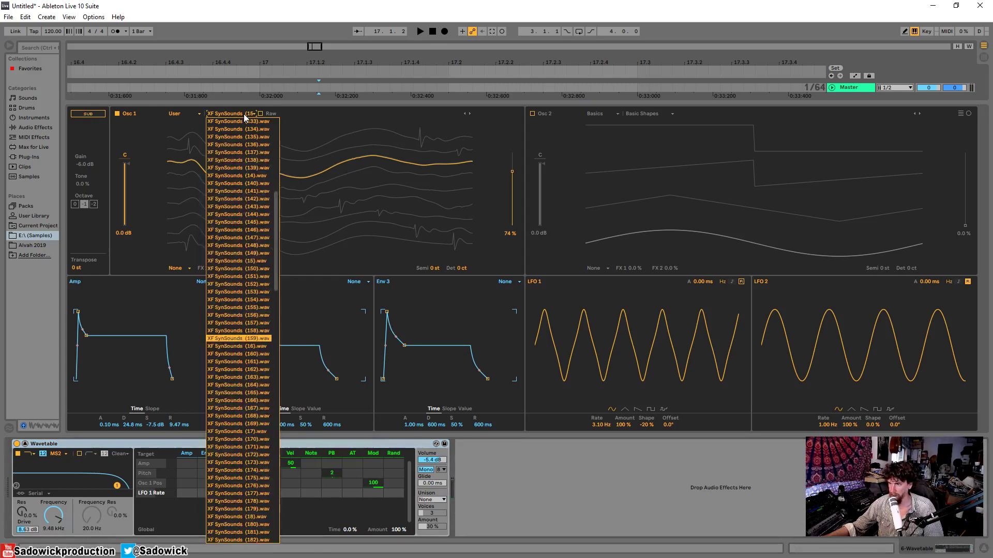
left_click(227, 335)
key("Down")
key("Down")
key("Down")
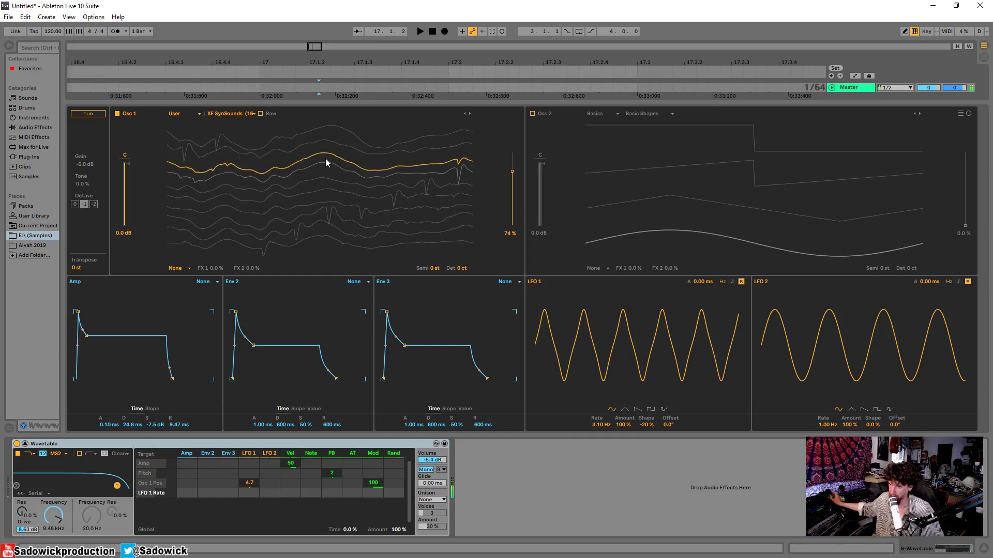
left_click_drag(326, 162, 179, 154)
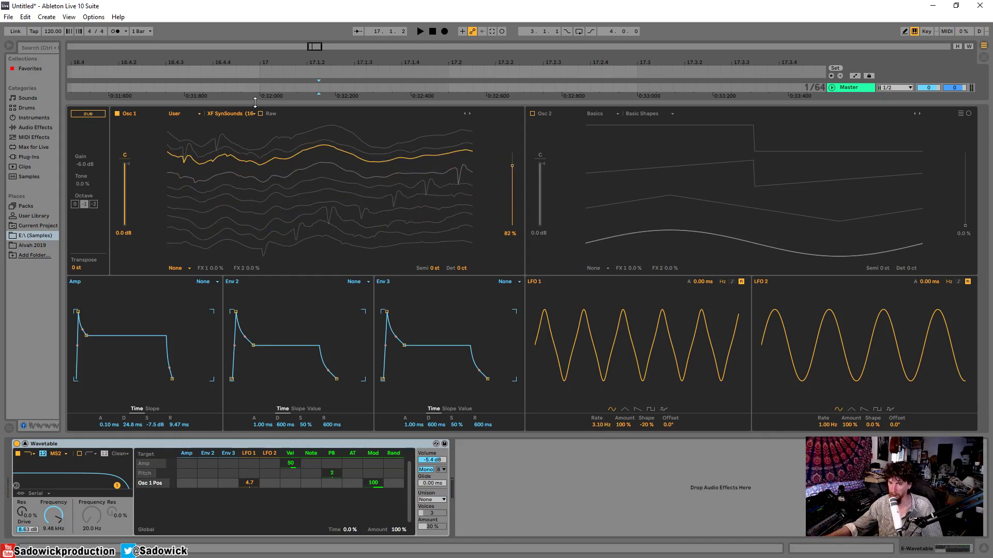
Step: Reduce the height of Wavetable's expanded view and set the instrument's volume to -6.3 dB
left_click_drag(255, 102, 276, 226)
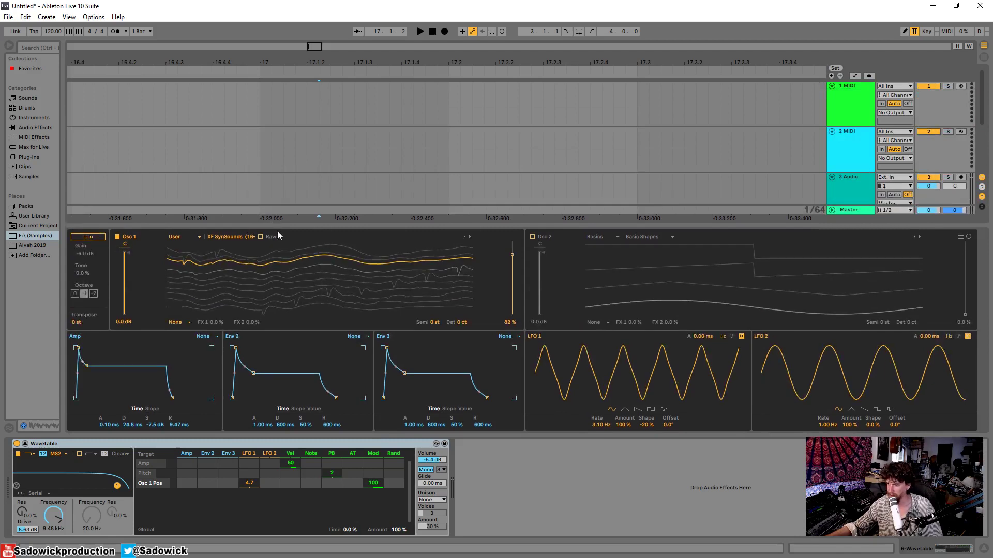
left_click(438, 462)
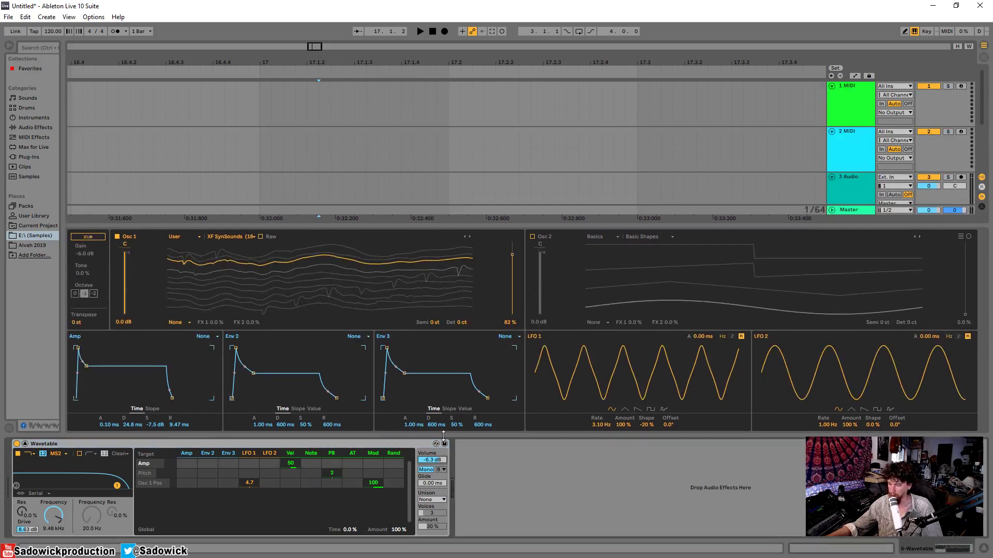
Step: Load the next XF SynSounds sample as Oscillator 1's user wavetable, enlarge the expanded view and set the wavetable position to 88%
left_click(253, 237)
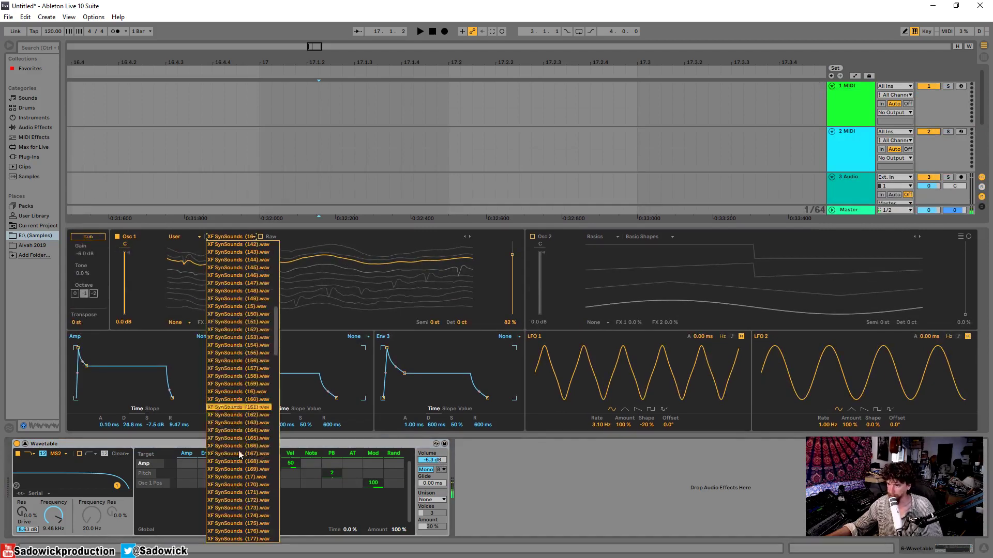
left_click(253, 420)
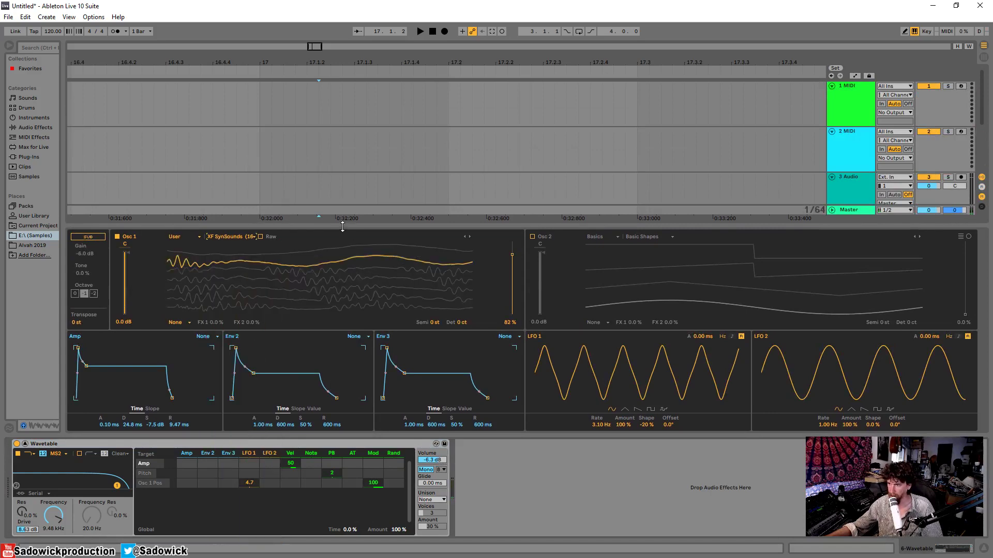
left_click_drag(342, 226, 350, 141)
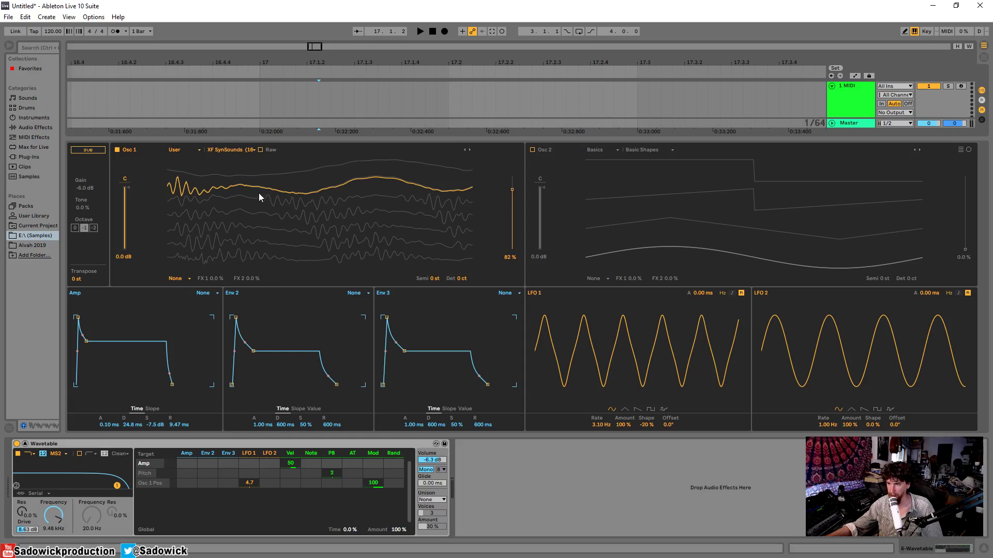
left_click_drag(259, 193, 188, 175)
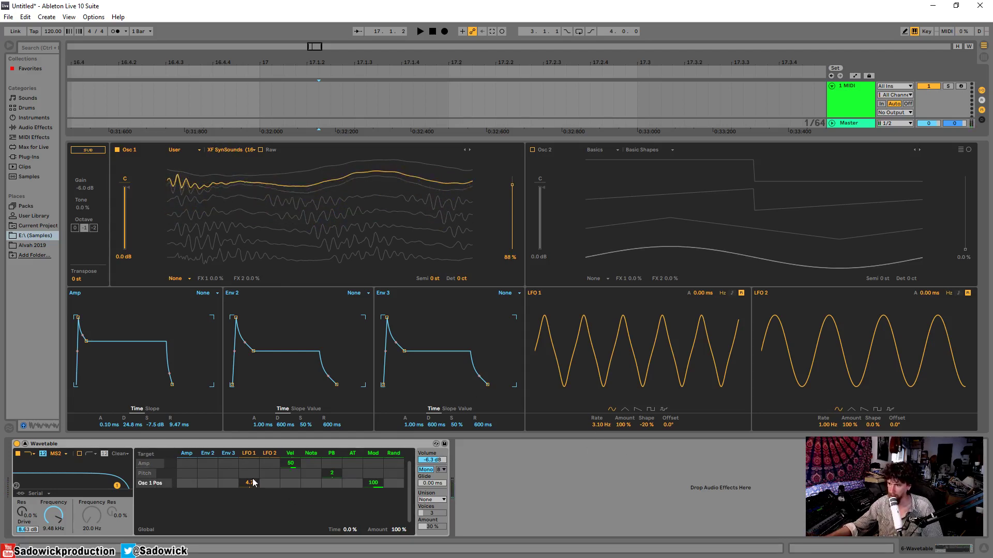
Step: Modulate Oscillator 1's position with Env 2 at -28, setting Env 2 to 0.00 ms attack, 185 ms decay and 0% sustain
left_click_drag(209, 485, 209, 477)
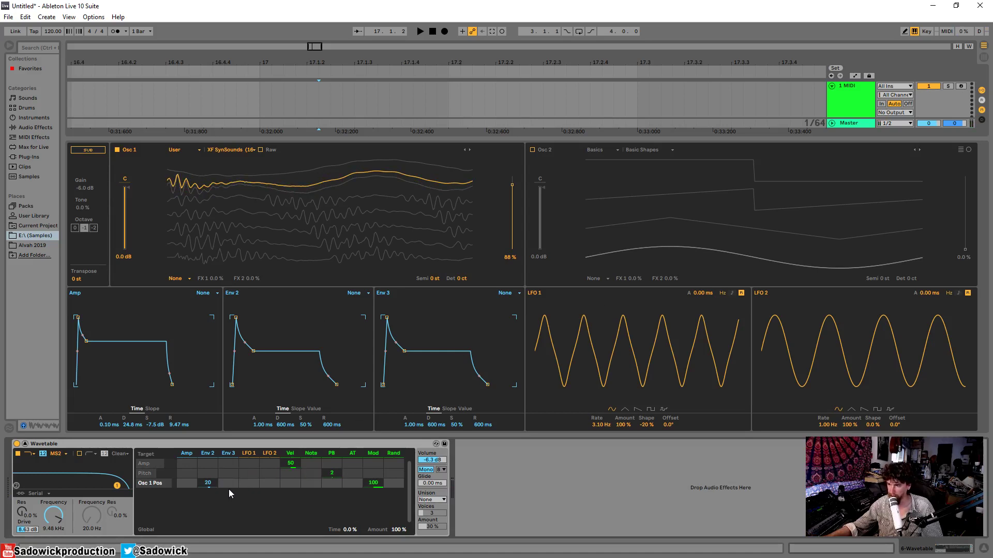
mouse_move(254, 351)
left_mouse_down()
mouse_move(279, 385)
mouse_move(264, 344)
left_mouse_up()
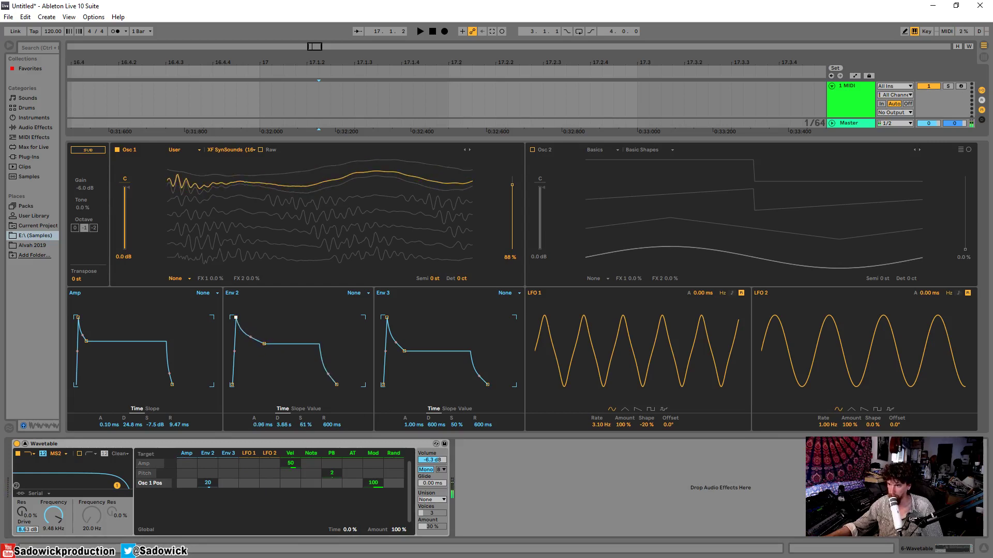
left_click_drag(208, 483, 208, 492)
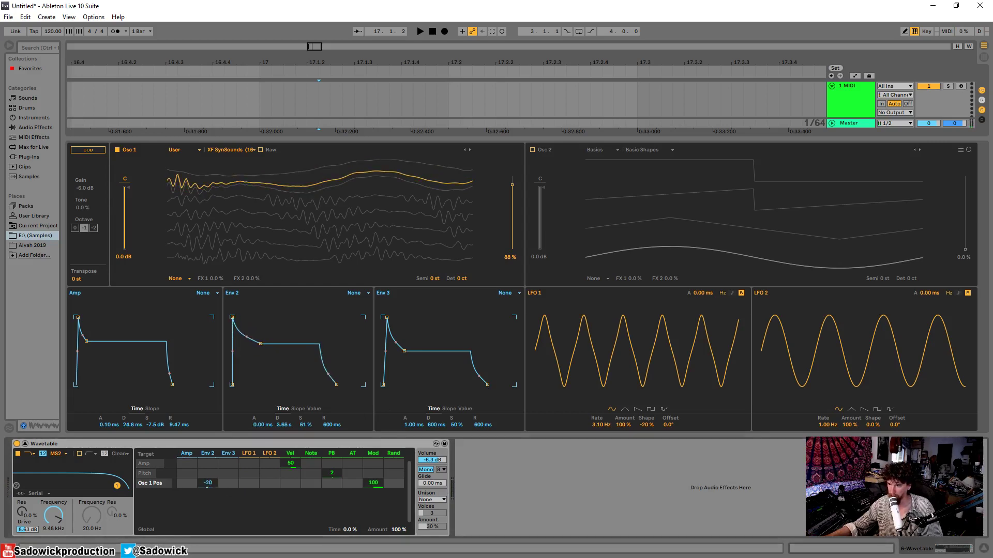
left_click_drag(260, 344, 248, 387)
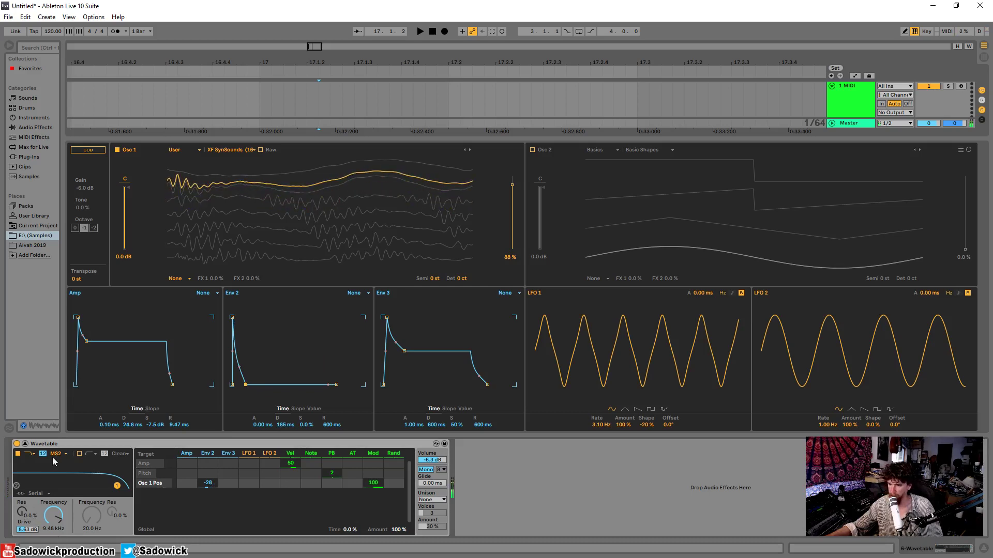
mouse_move(28, 531)
left_mouse_down()
mouse_move(29, 540)
mouse_move(28, 532)
left_mouse_up()
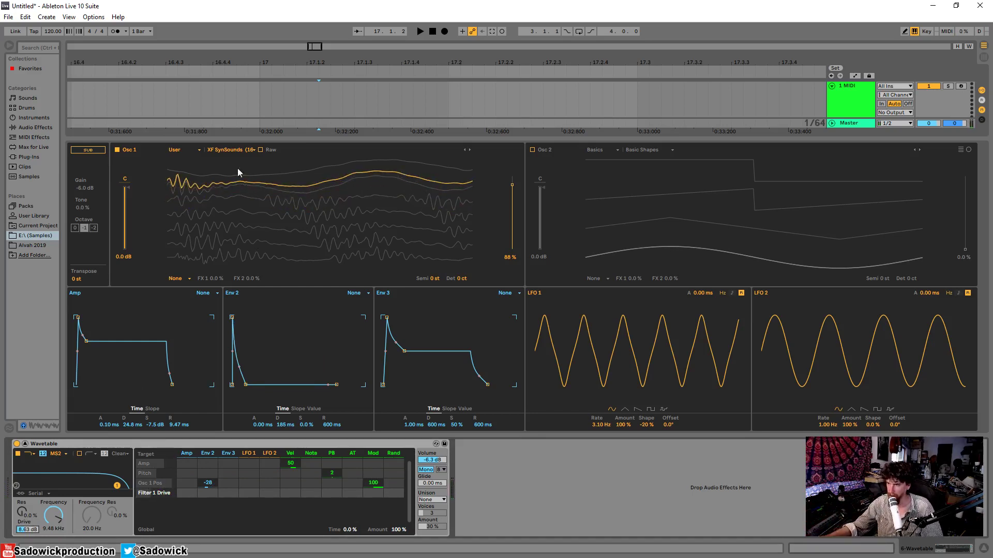
Step: Try further XF SynSounds user wavetables in Oscillator 1, moving into the 170s, and set the wavetable position to 84%
left_click(240, 149)
left_click(237, 396)
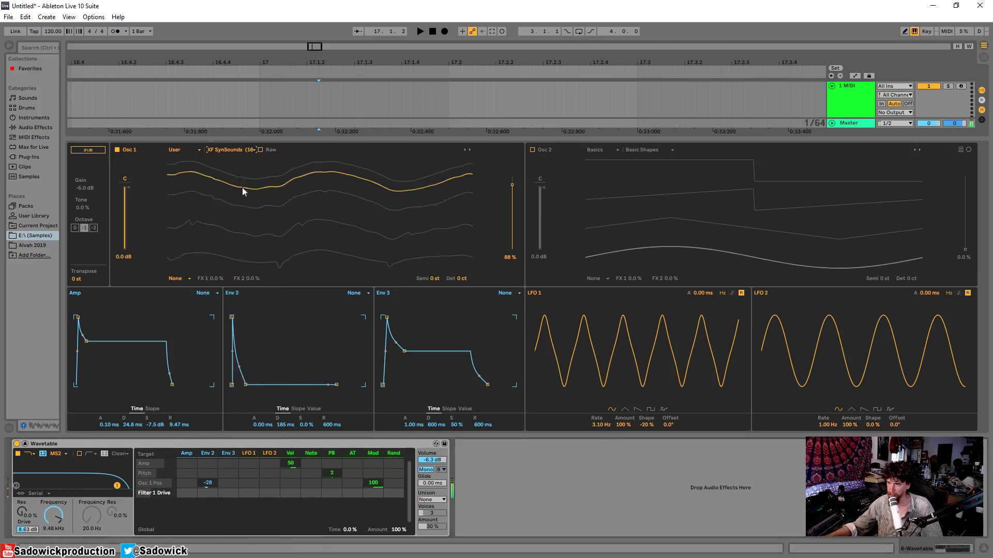
left_click(231, 150)
left_click(232, 150)
left_click(470, 149)
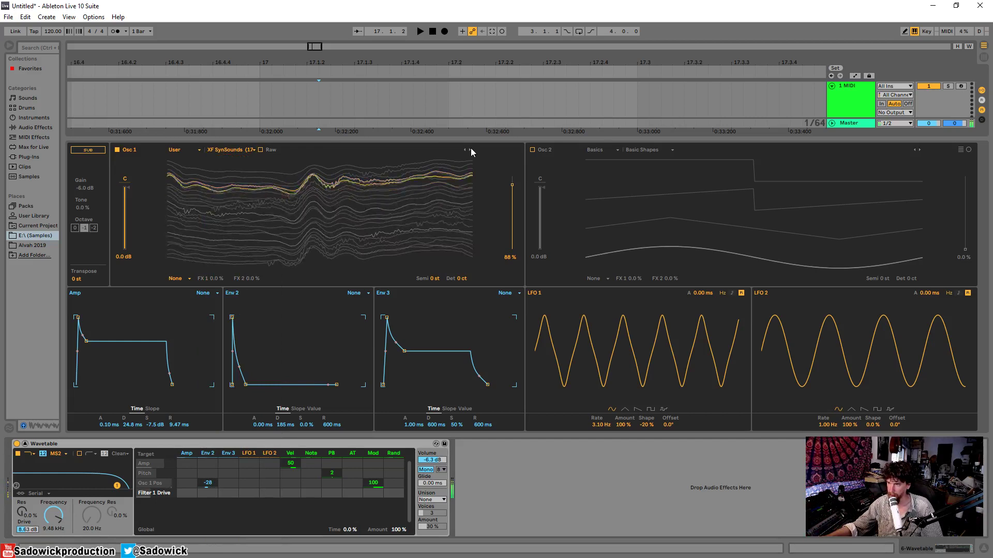
left_click_drag(475, 154, 342, 161)
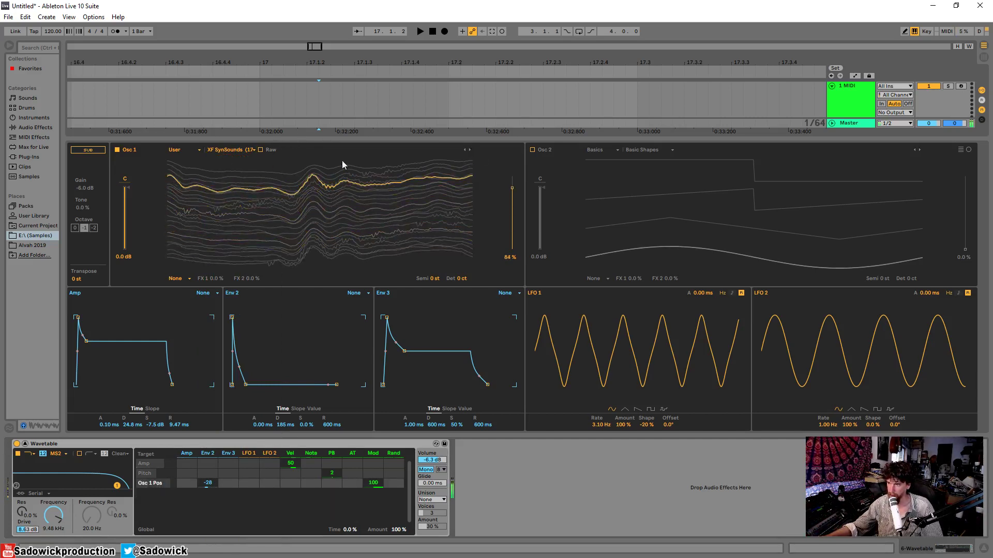
Step: Advance Oscillator 1 through three more user wavetables, set the position to 48% and lengthen Env 2's decay to 248 ms
left_click(470, 149)
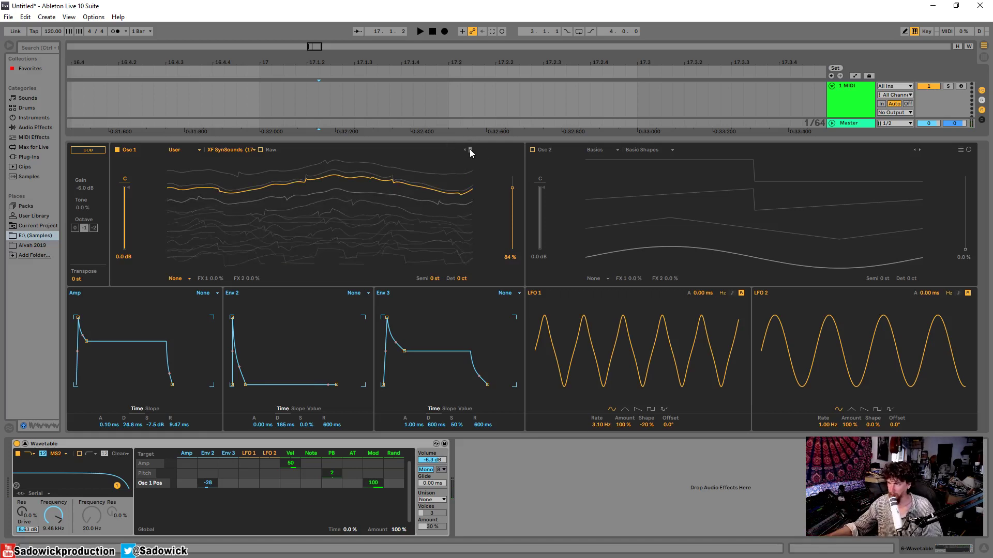
left_click(469, 149)
left_click(470, 149)
mouse_move(280, 192)
left_mouse_down()
mouse_move(246, 216)
mouse_move(267, 194)
left_mouse_up()
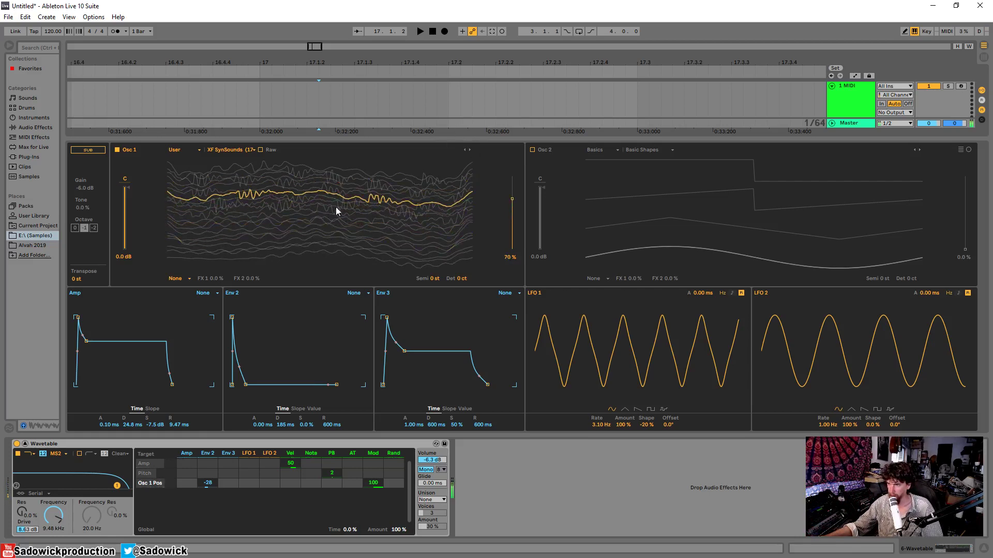
left_click_drag(336, 208, 331, 226)
left_click_drag(247, 387, 246, 386)
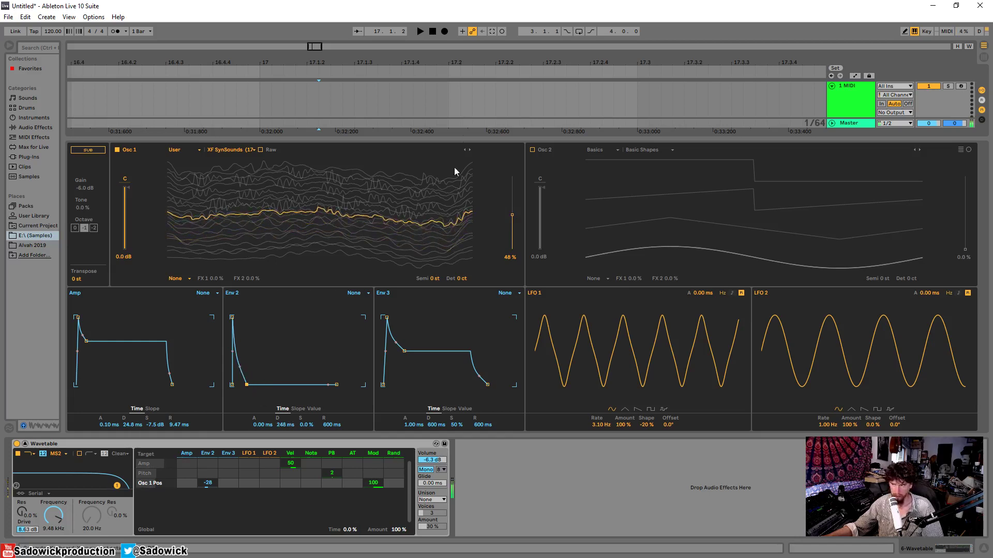
Step: Audition Oscillator 1's following user wavetables one by one, up to the XF SynSounds samples numbered in the 180s
left_click(470, 150)
left_click(471, 150)
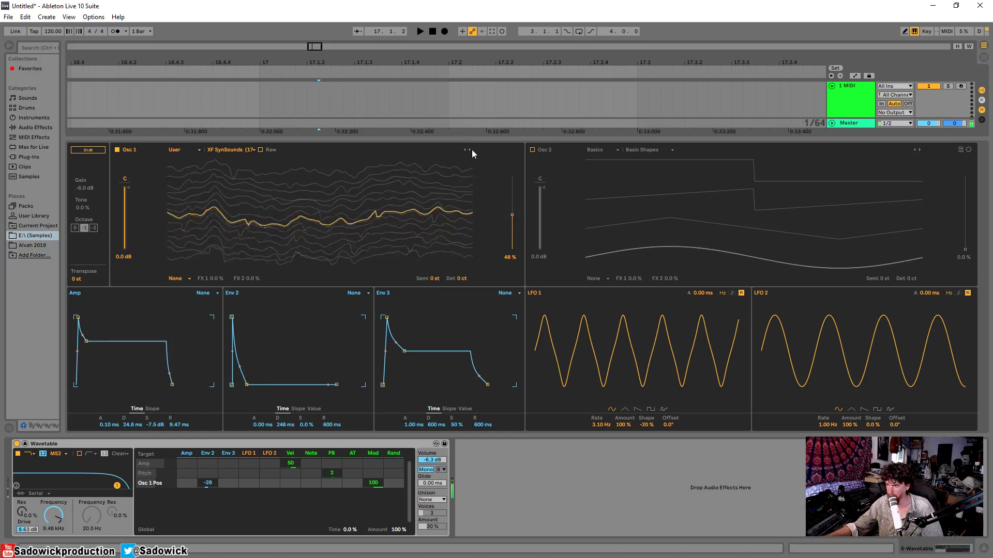
left_click(471, 149)
left_click(472, 149)
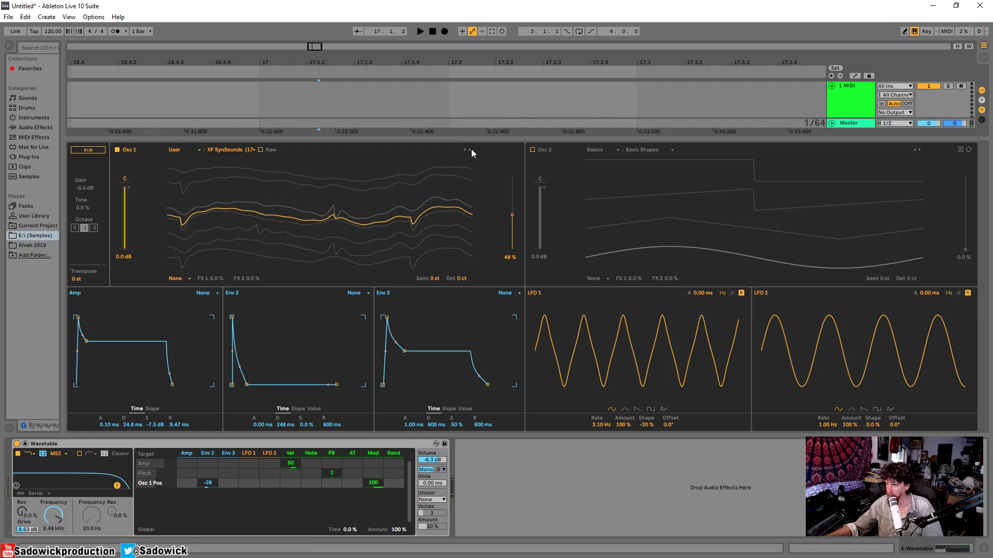
left_click(470, 149)
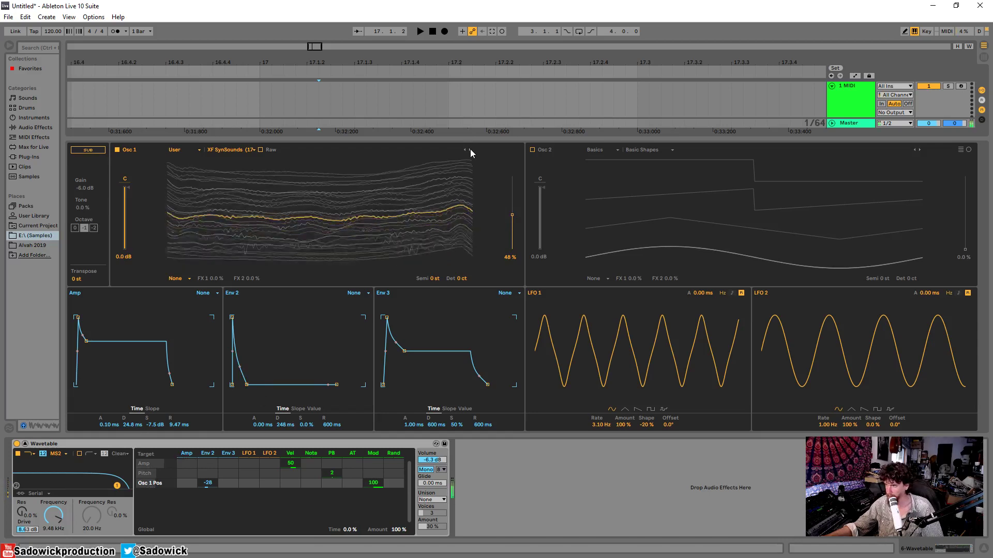
left_click(470, 149)
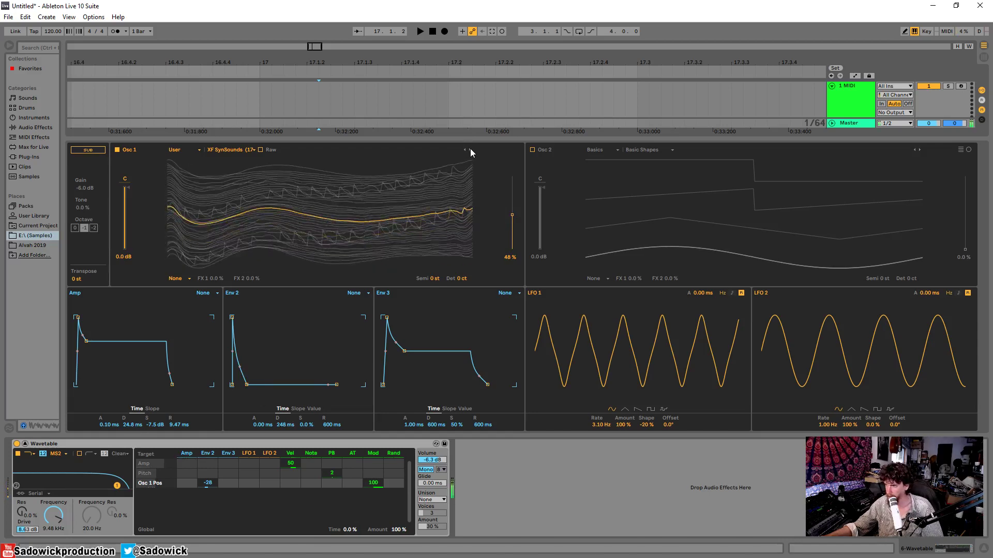
left_click(470, 148)
Step: Set Env 2's decay to 1.03 s and raise Oscillator 1's wavetable position to 87%
mouse_move(512, 215)
left_mouse_down()
mouse_move(512, 191)
mouse_move(512, 227)
mouse_move(512, 212)
left_mouse_up()
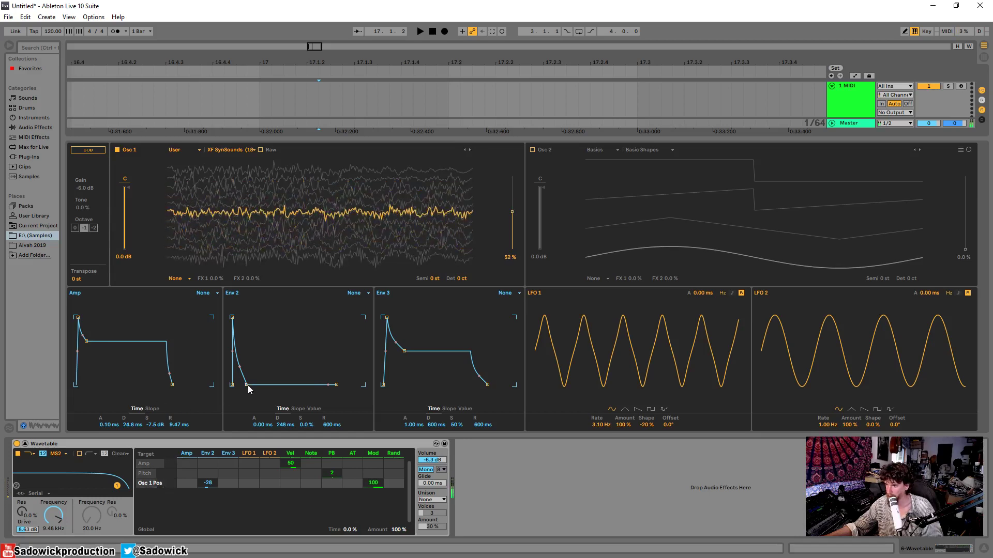
mouse_move(247, 386)
left_mouse_down()
mouse_move(276, 384)
mouse_move(253, 385)
left_mouse_up()
left_click(183, 181)
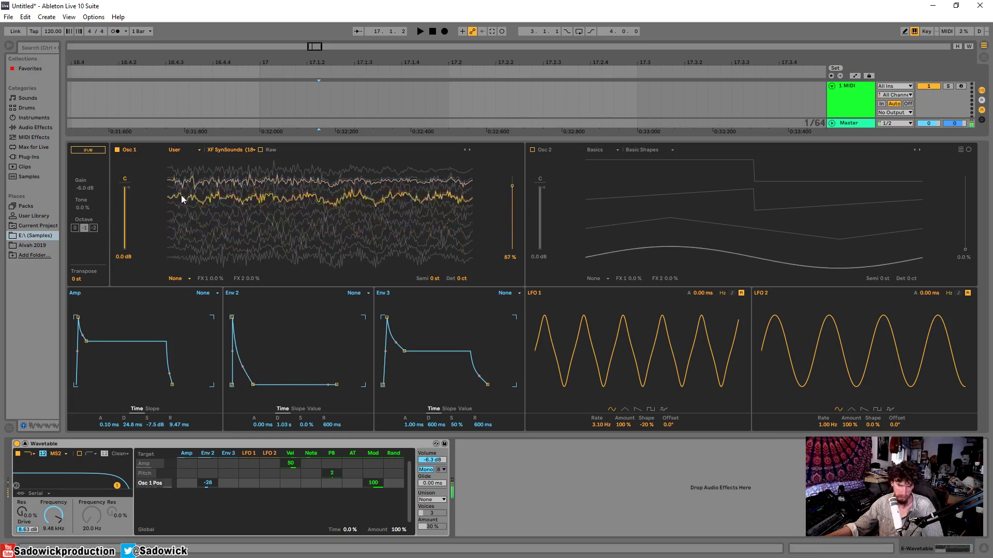
Step: Load the next user wavetable in Oscillator 1 and compare it with Raw mode on and off, leaving Raw off
left_click(469, 150)
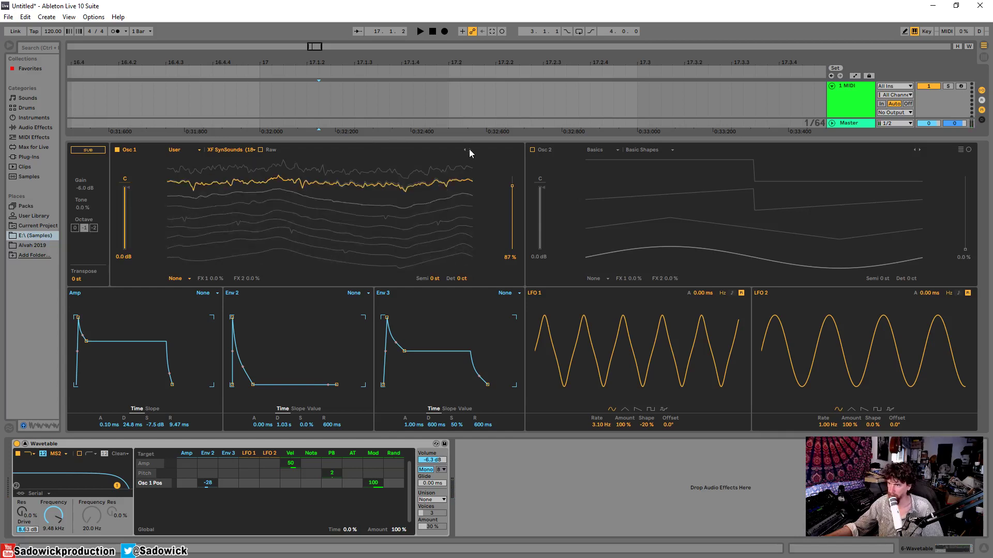
left_click(261, 150)
left_click(260, 150)
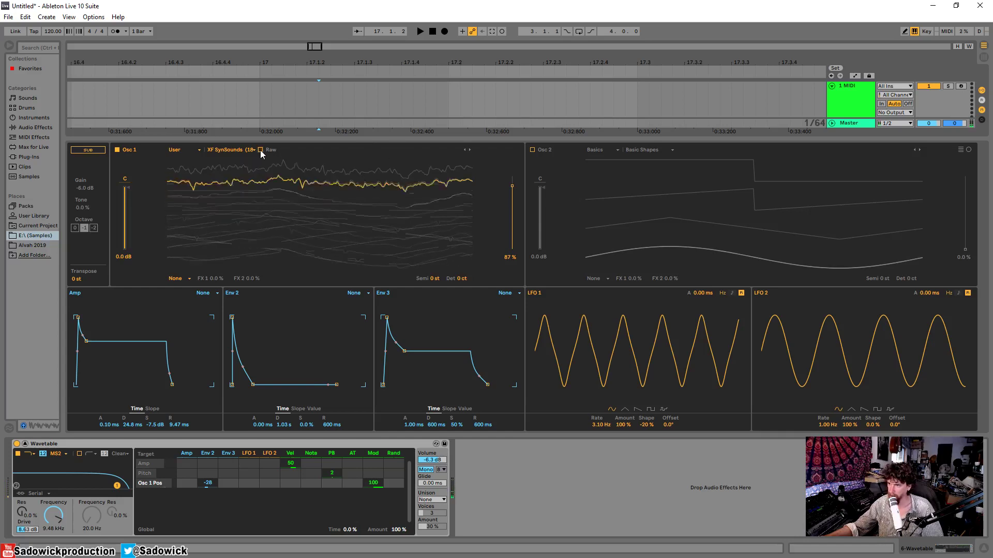
left_click(261, 150)
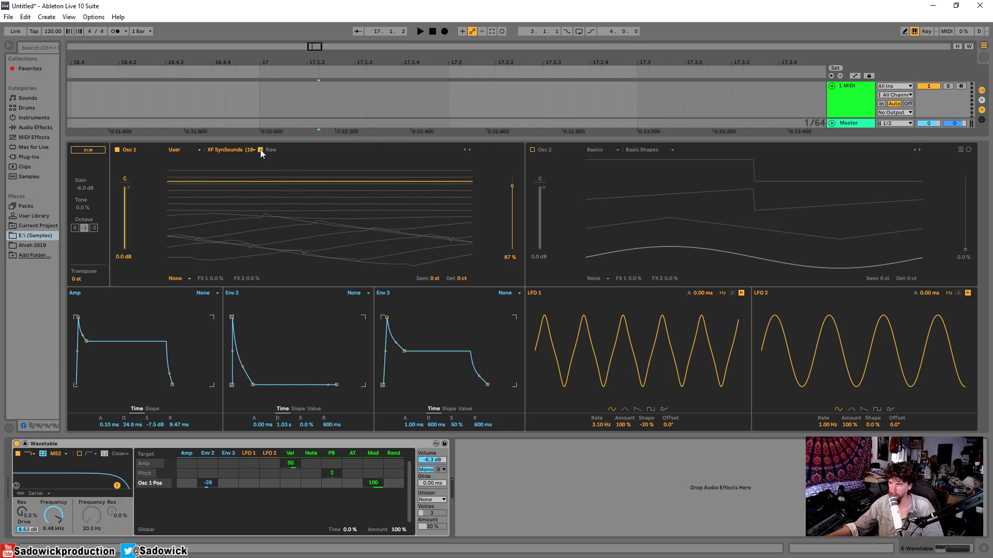
left_click(260, 150)
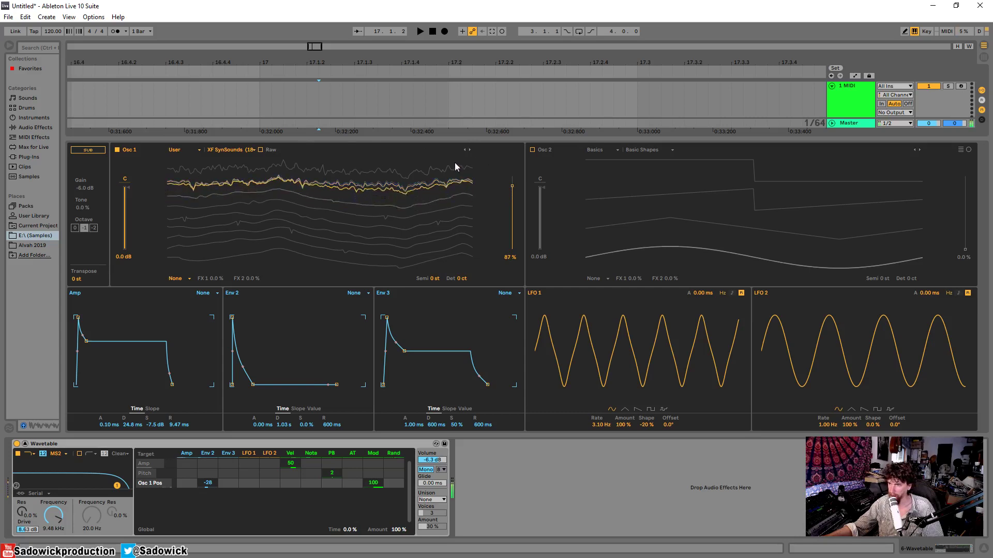
Step: Advance Oscillator 1 through three more user wavetables, switch to the circular wavetable display and set the position to 36%
left_click(469, 150)
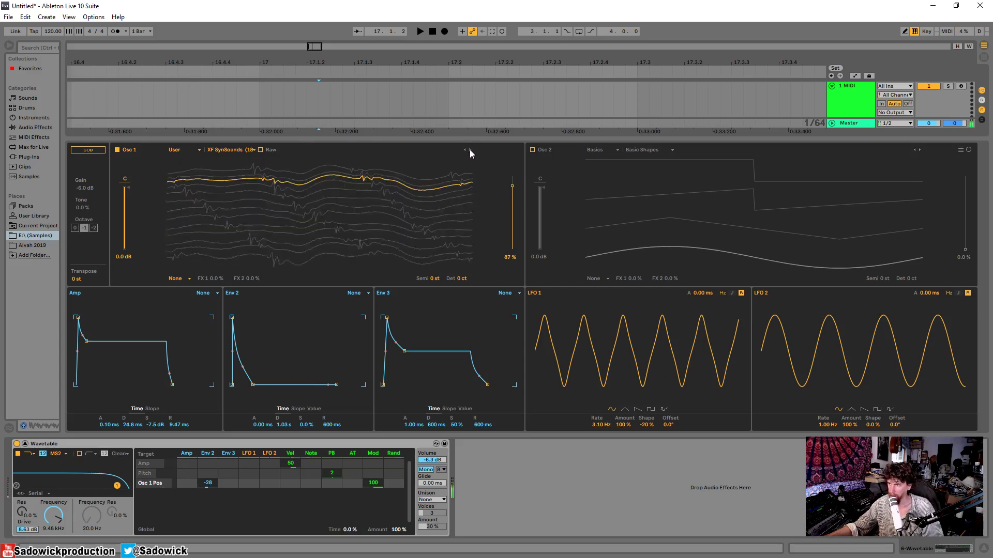
left_click(470, 150)
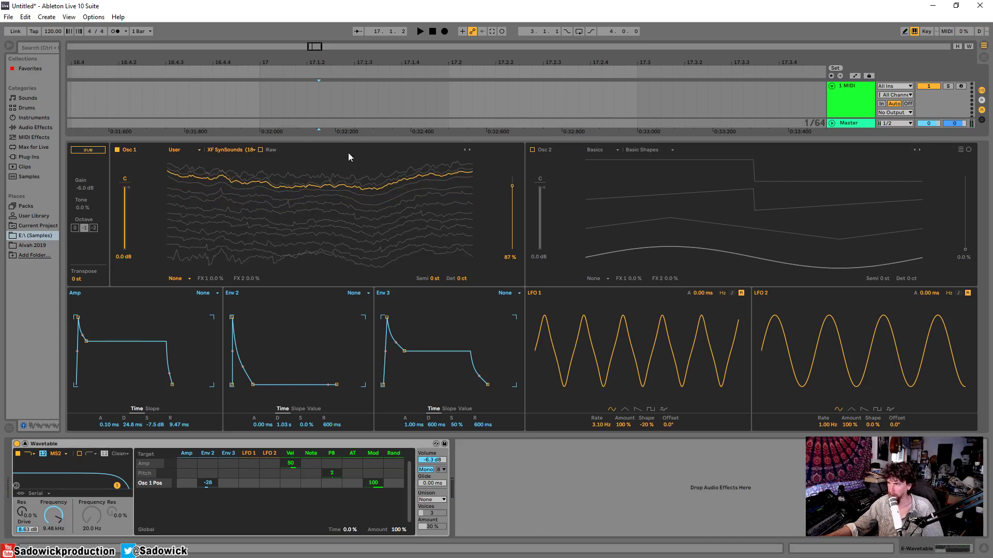
left_click(962, 150)
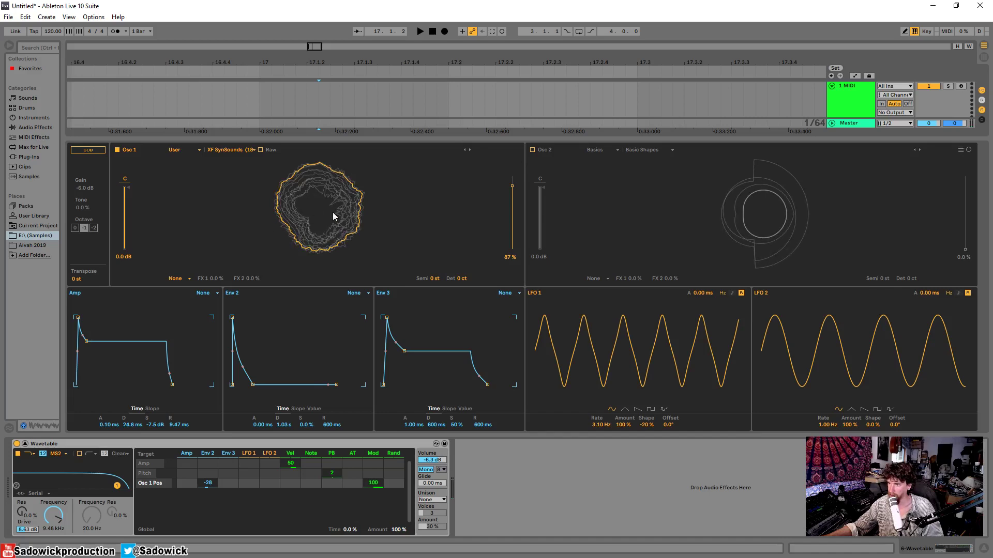
left_click_drag(333, 213, 333, 251)
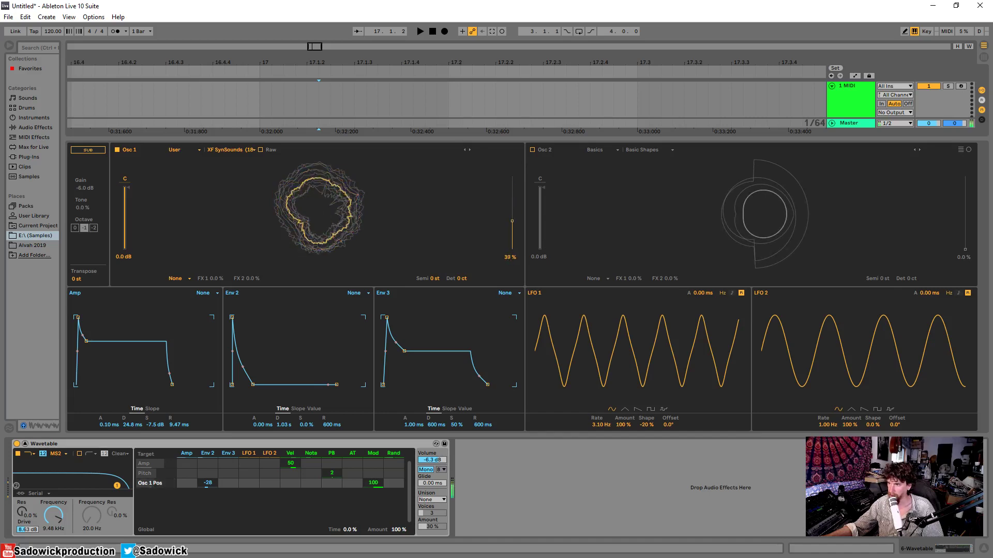
left_click(470, 150)
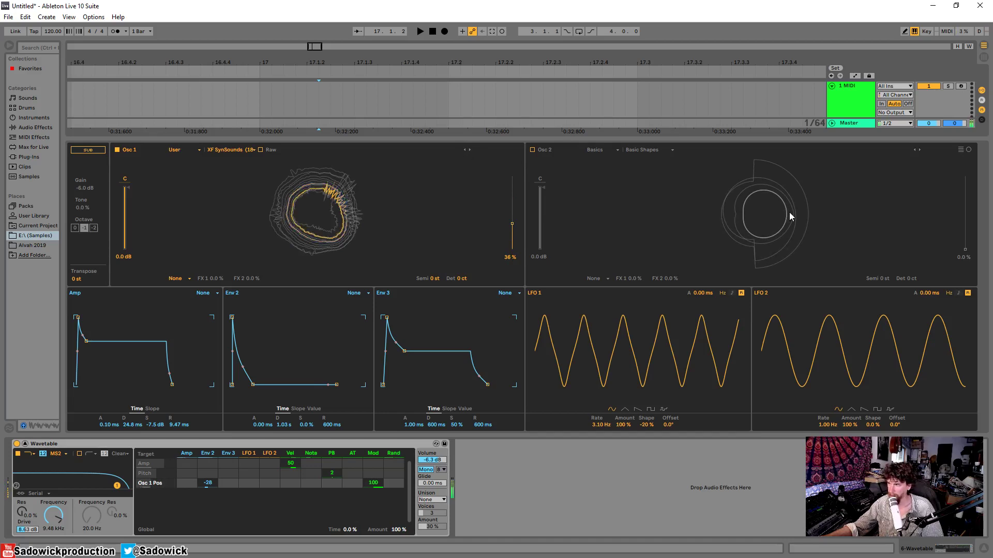
Step: Enable Oscillator 2 with Basic Shapes, set its position to 33% and return the wavetable display to the linear view
left_click(532, 150)
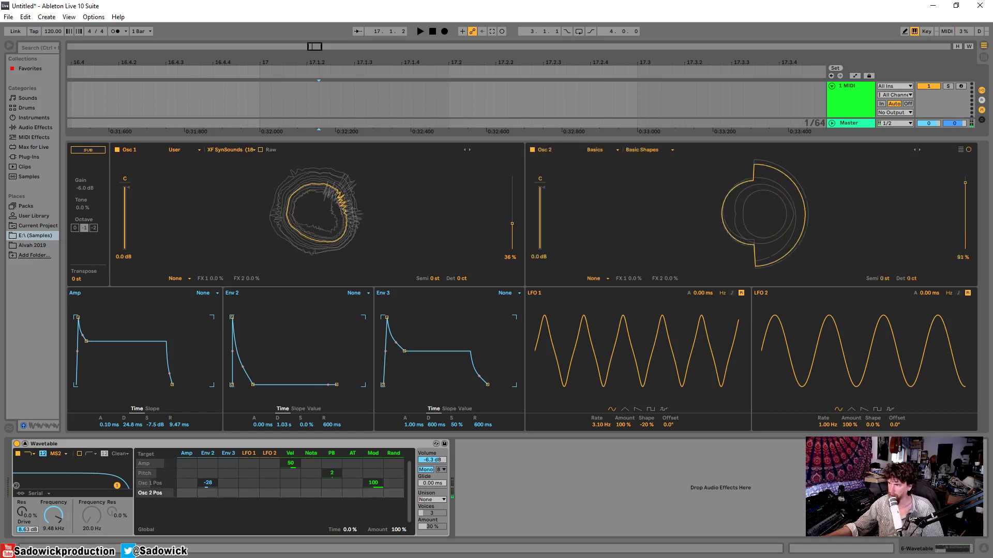
mouse_move(965, 224)
left_mouse_down()
mouse_move(965, 246)
mouse_move(965, 234)
left_mouse_up()
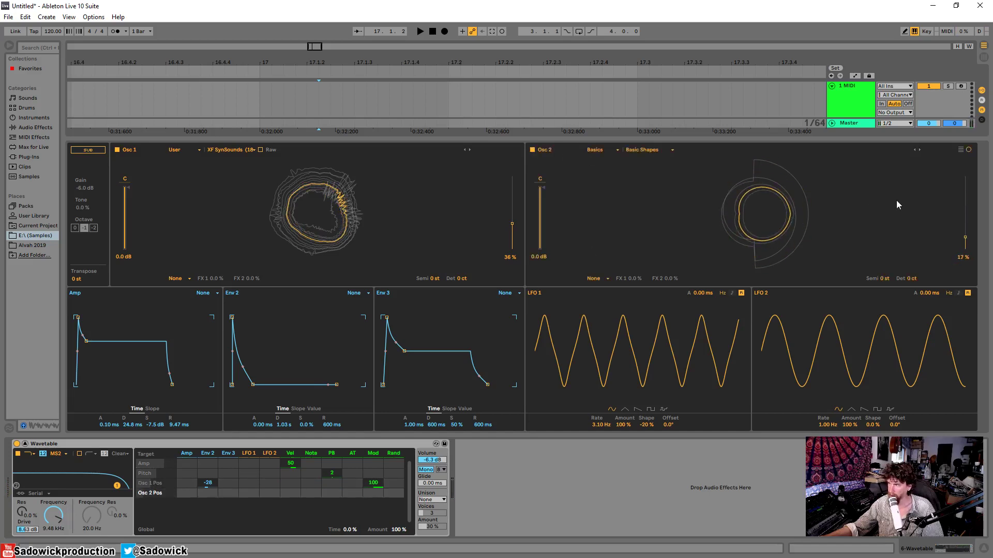
left_click(969, 150)
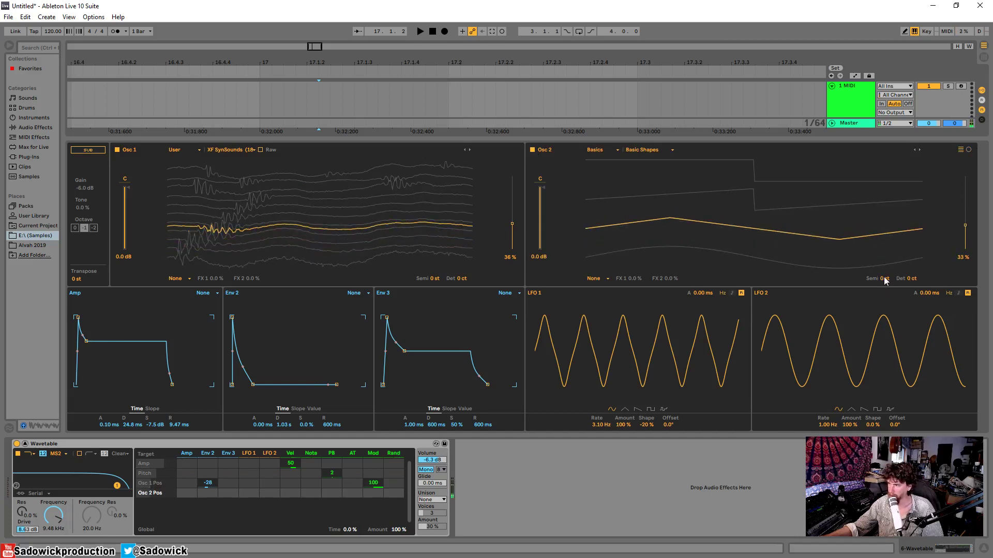
Step: Tune Oscillator 2 to -12 st, audition it with Oscillator 1 silenced, and set its position to 32% and Oscillator 1's gain to -1.6 dB
left_click_drag(886, 279, 885, 300)
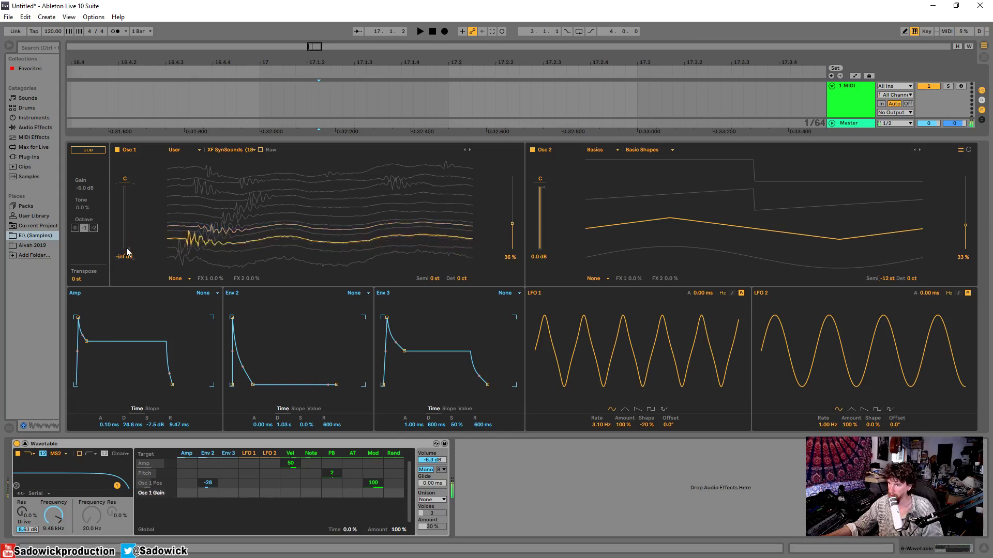
left_click_drag(764, 219, 764, 181)
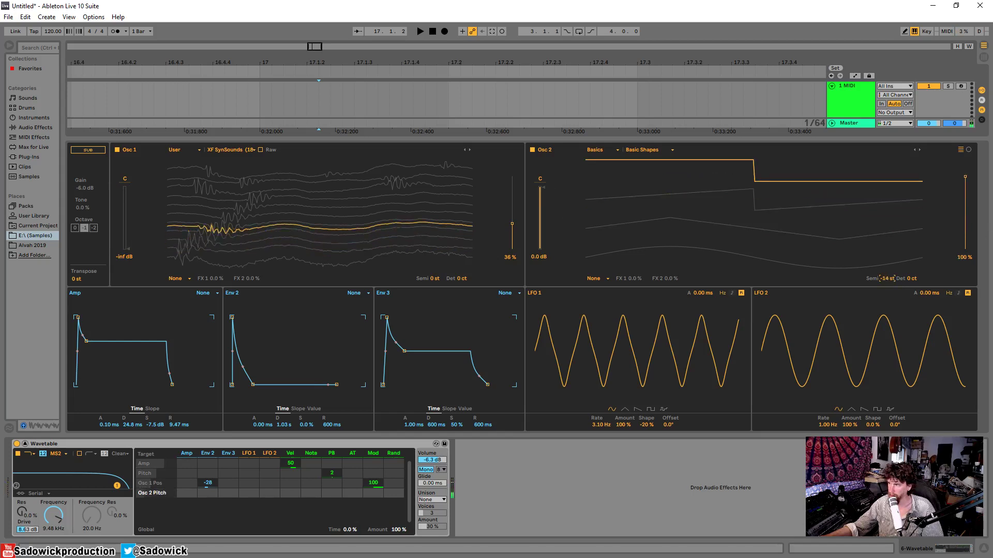
left_click_drag(124, 243, 129, 188)
left_click_drag(706, 195, 691, 214)
left_click_drag(592, 219, 592, 234)
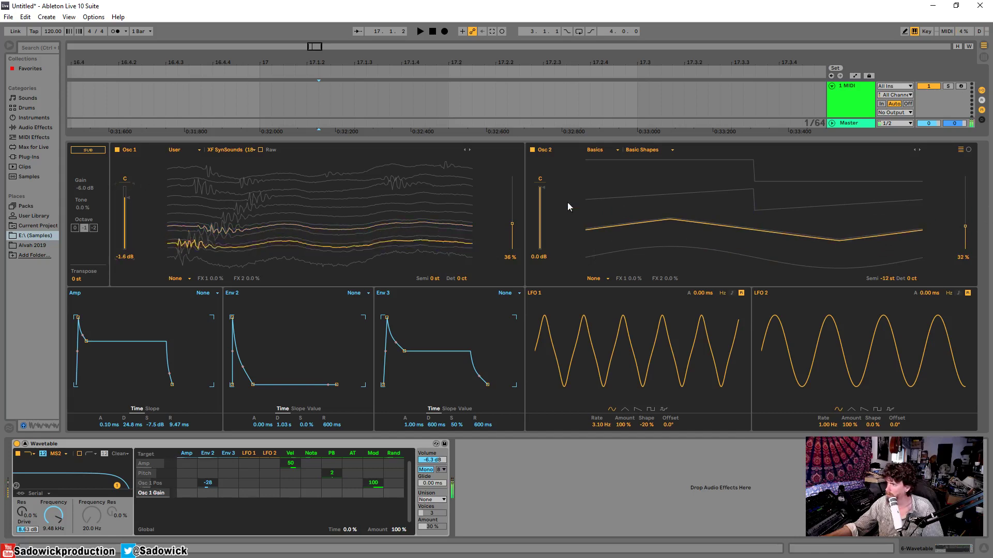
Step: Compare the sound with Oscillator 2 off and on, leave it on, and lower Filter 1's frequency to 4.89 kHz
left_click(532, 150)
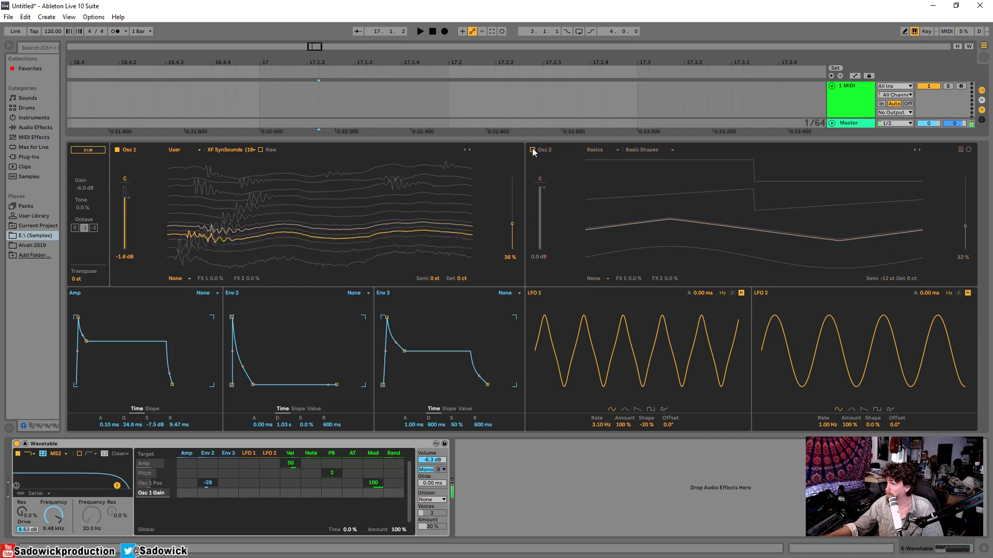
left_click(533, 150)
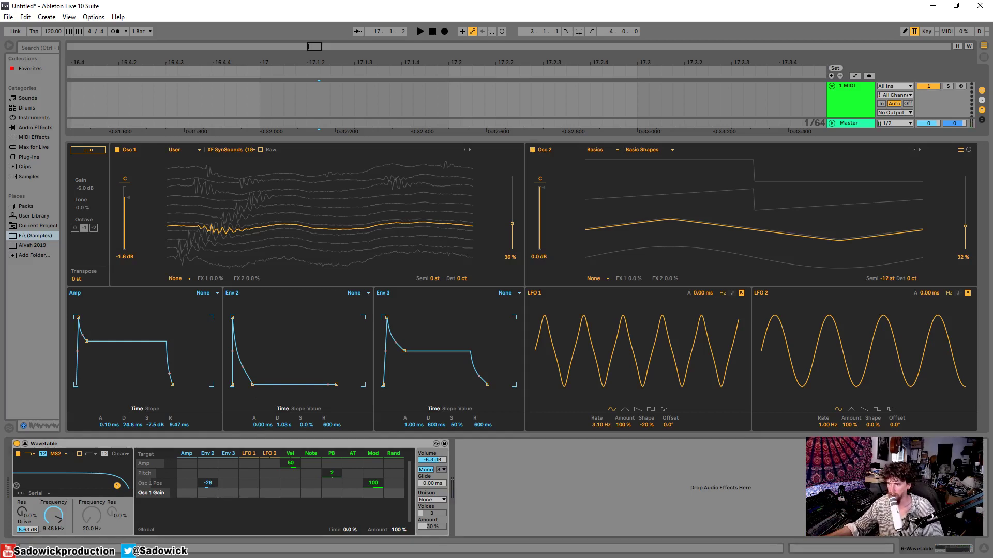
left_click_drag(52, 513, 51, 537)
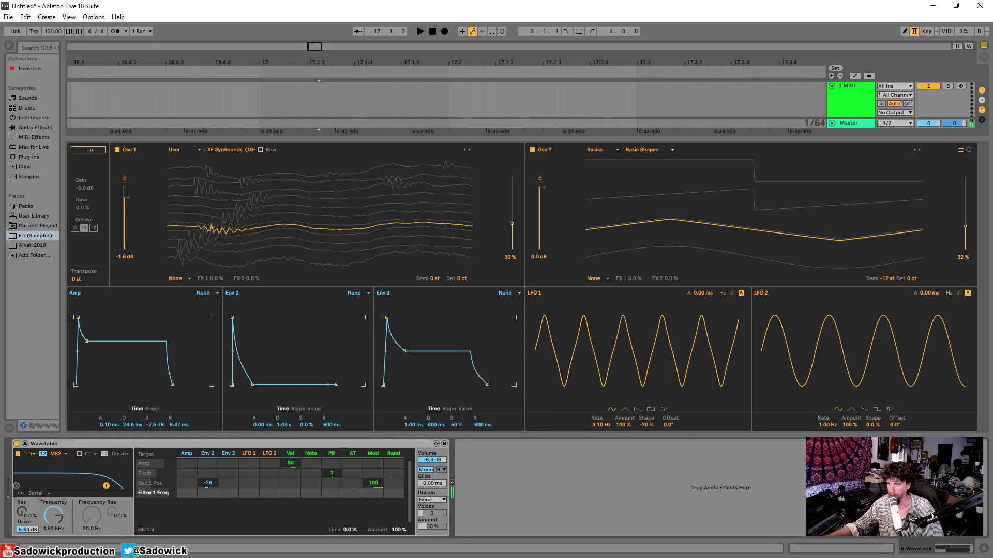
Step: Swap Oscillator 2 for the sub oscillator at -0.6 dB gain, and audition it at octave 0 with Oscillator 1 off
left_click(532, 150)
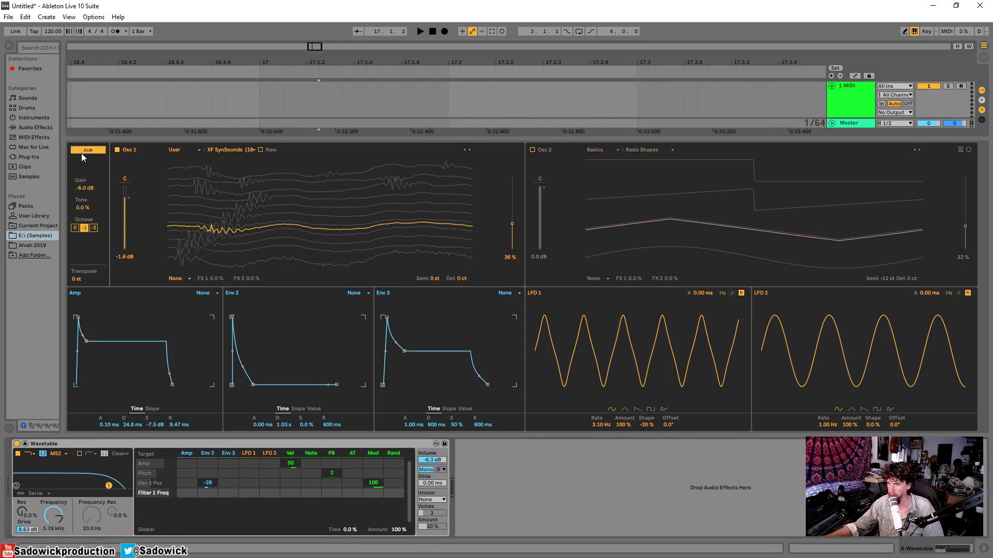
left_click_drag(91, 188, 92, 189)
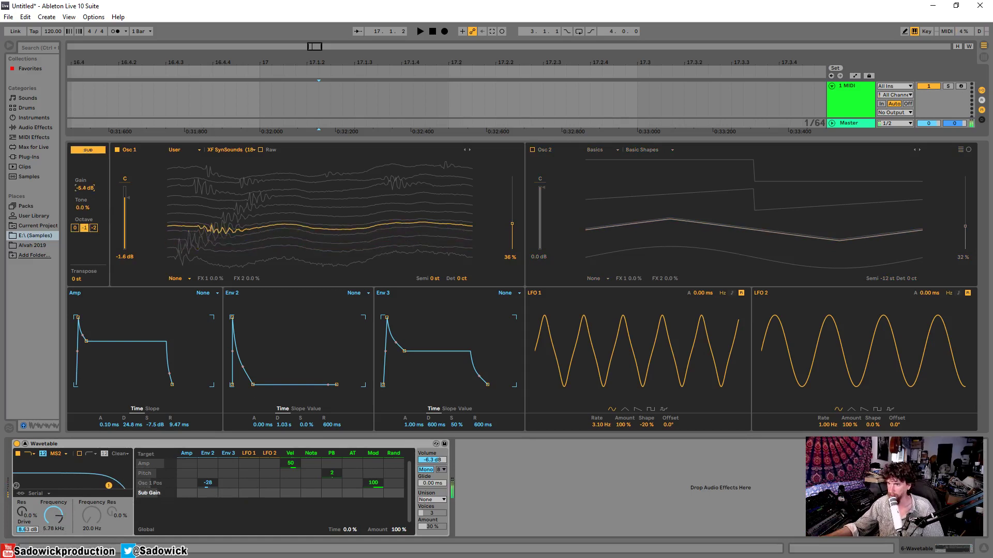
left_click(117, 150)
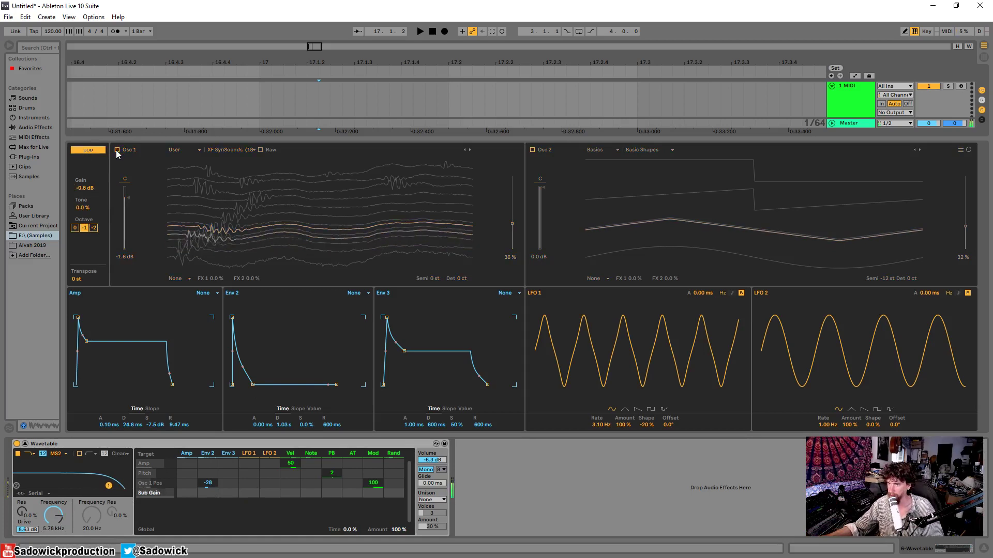
left_click(76, 229)
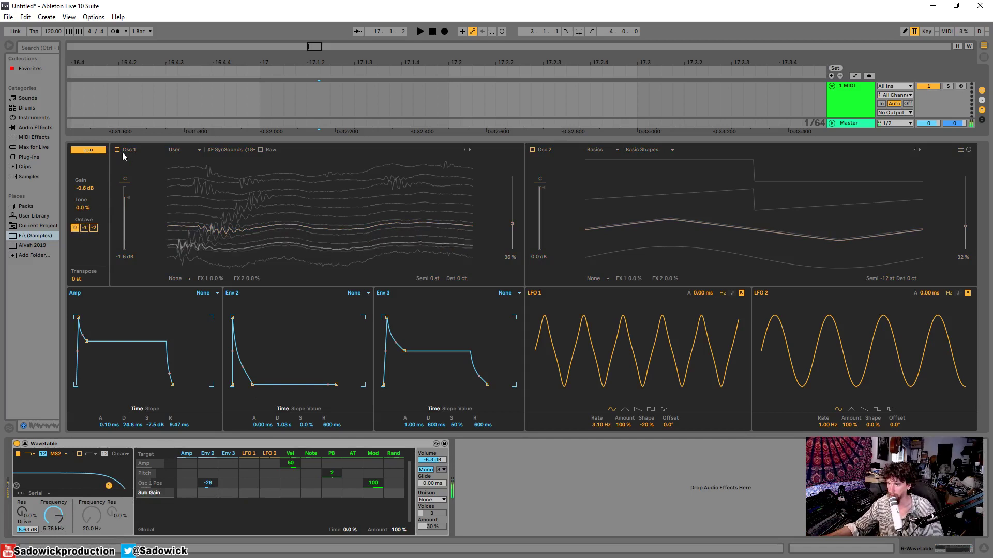
Step: Set the sub oscillator's tone to 9.4%, re-enable Oscillator 1 and lower the instrument volume to -7.7 dB
left_click_drag(82, 208, 81, 201)
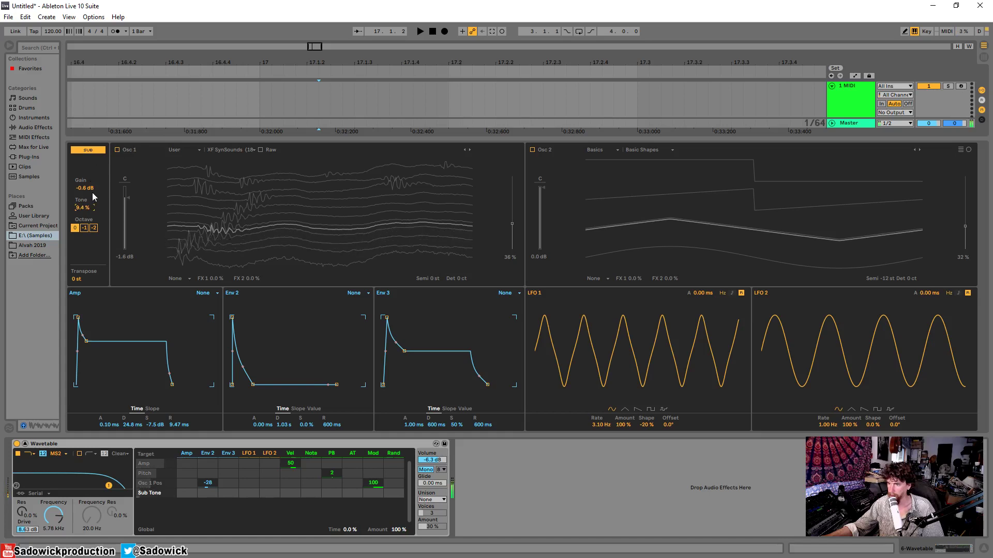
left_click(117, 150)
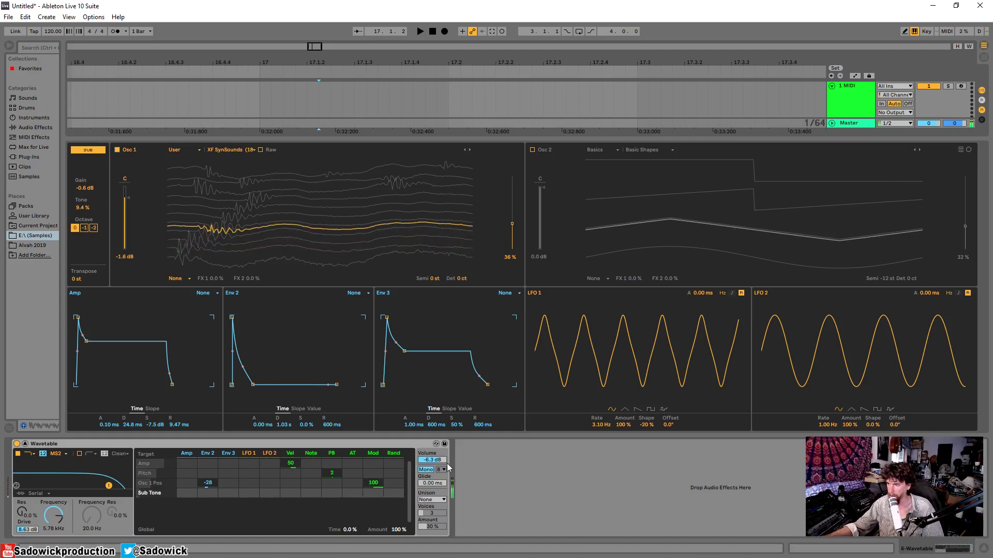
left_click_drag(445, 461, 445, 464)
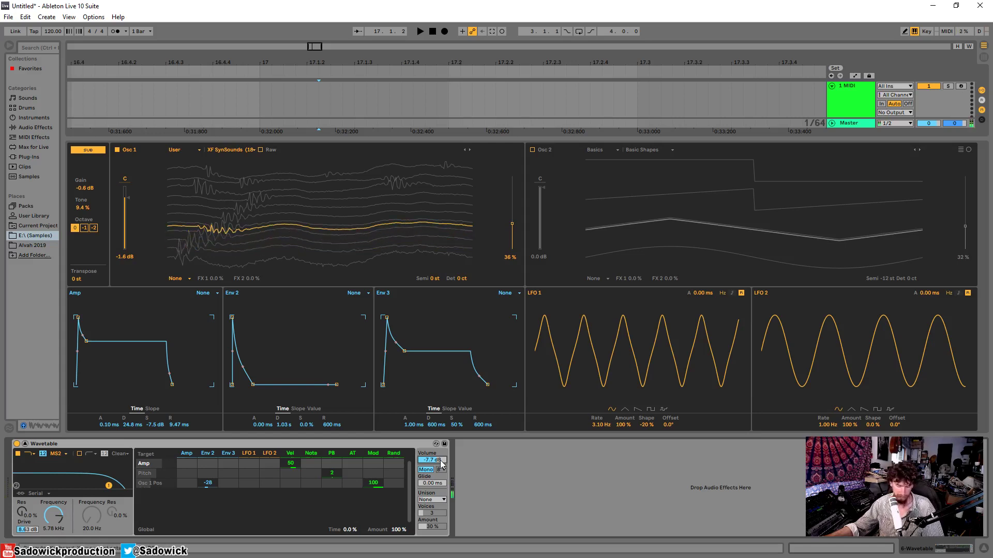
left_click(311, 463)
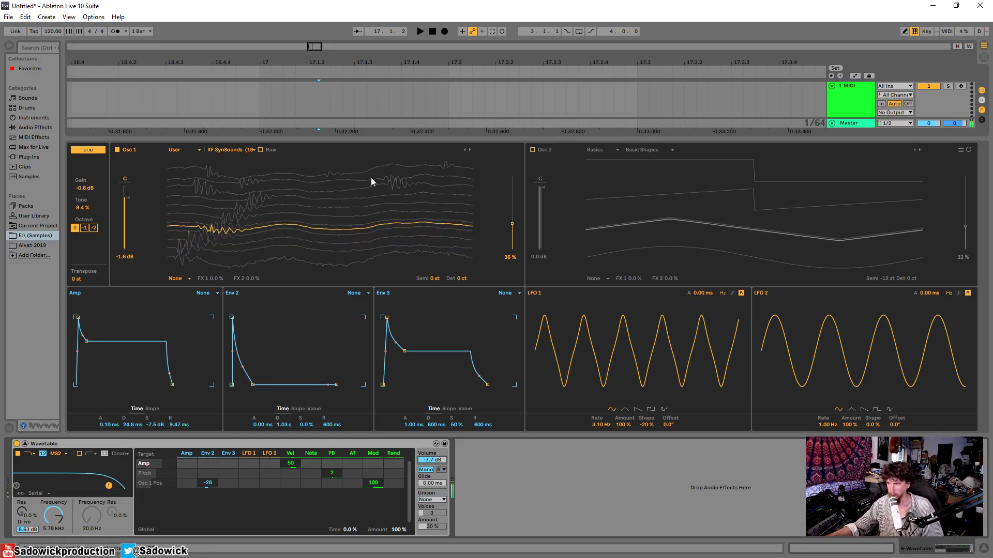
Step: Advance Oscillator 1 through four more user wavetables
left_click(470, 150)
left_click(470, 150)
left_click(470, 150)
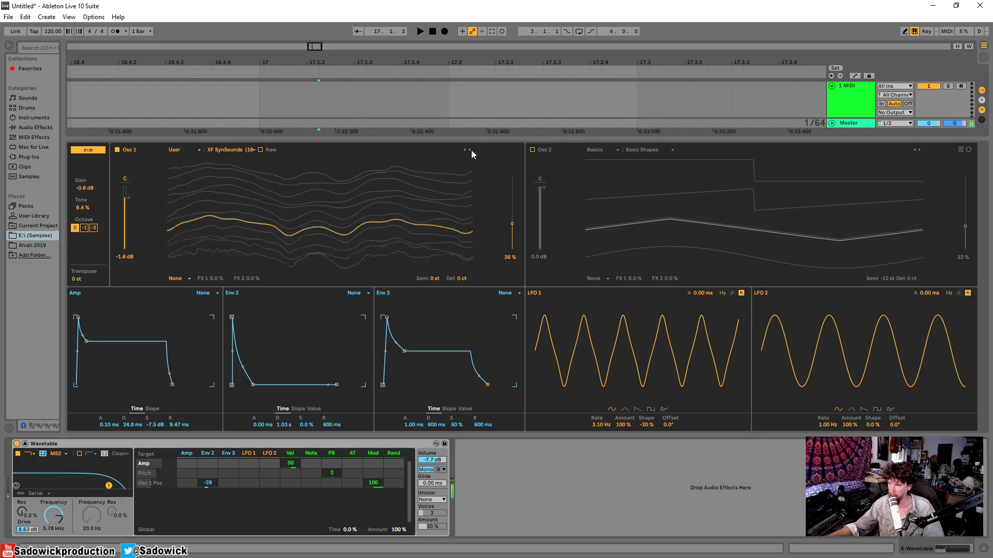
left_click(471, 150)
Step: Set Oscillator 1's wavetable position to 80% and its Env 2 position modulation to -50
left_click_drag(511, 224, 512, 196)
mouse_move(207, 483)
left_mouse_down()
mouse_move(208, 471)
mouse_move(215, 483)
left_mouse_up()
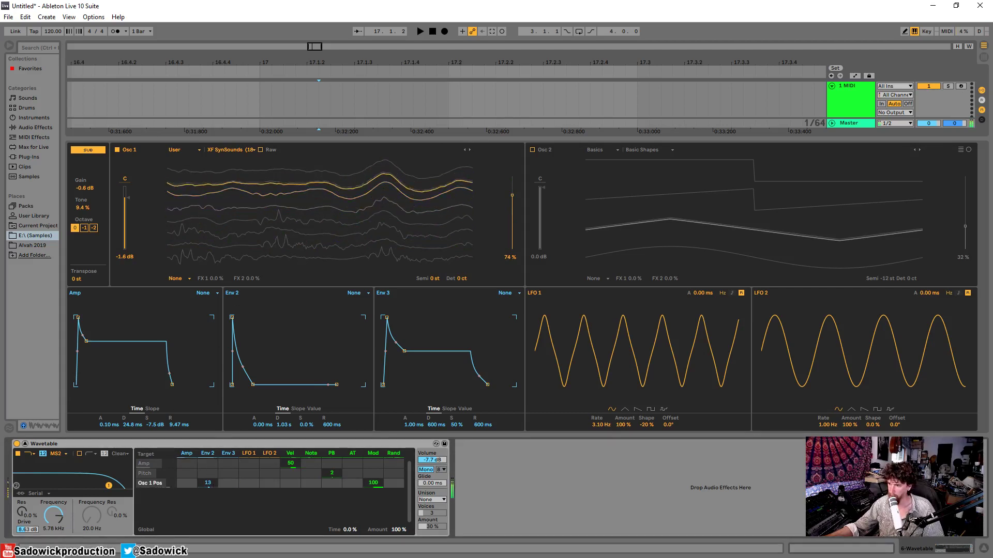
mouse_move(401, 190)
left_mouse_down()
mouse_move(400, 236)
mouse_move(401, 183)
left_mouse_up()
left_click_drag(208, 483, 208, 506)
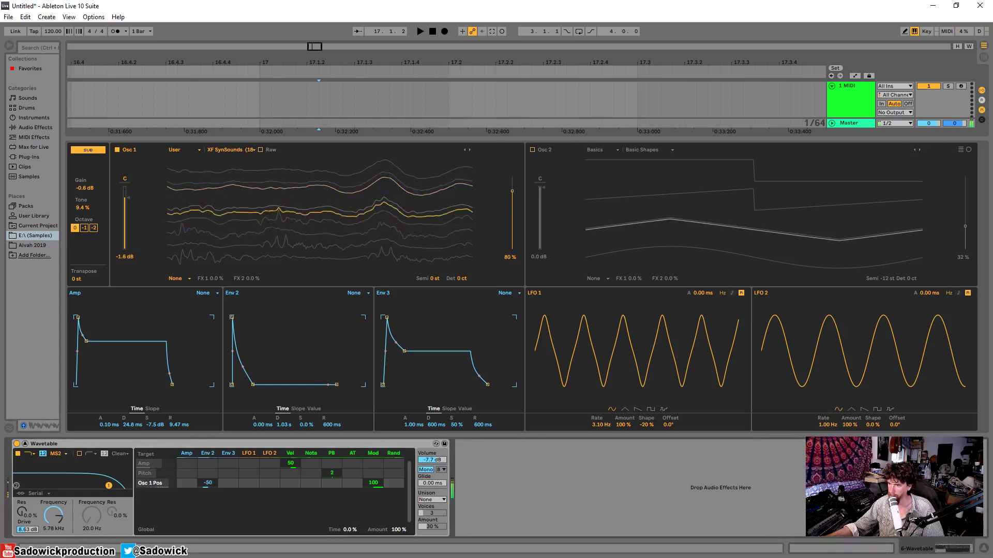
Step: Audition neighbouring user wavetables in Oscillator 1, going back one for comparison, and set the position to 87%
left_click(470, 150)
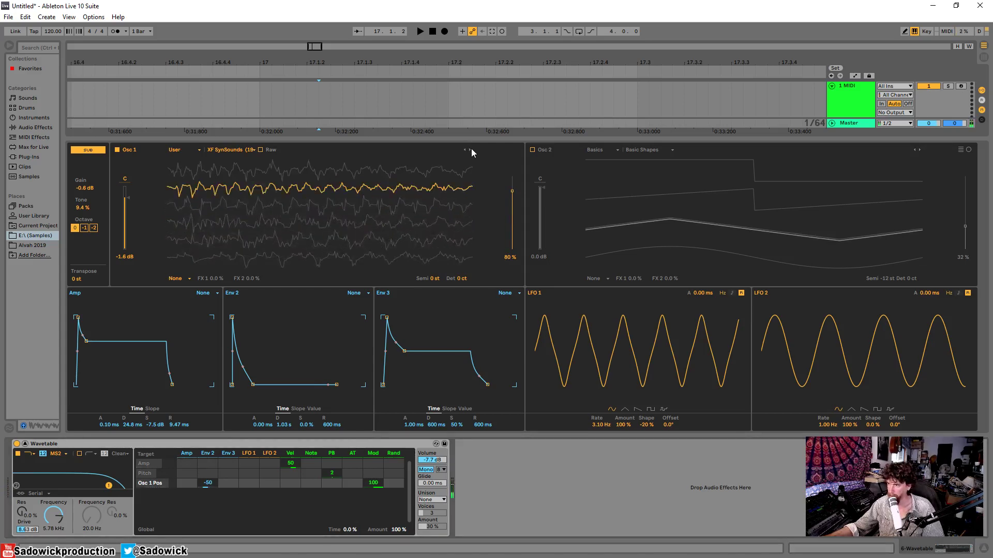
left_click(471, 149)
left_click(465, 150)
left_click(470, 149)
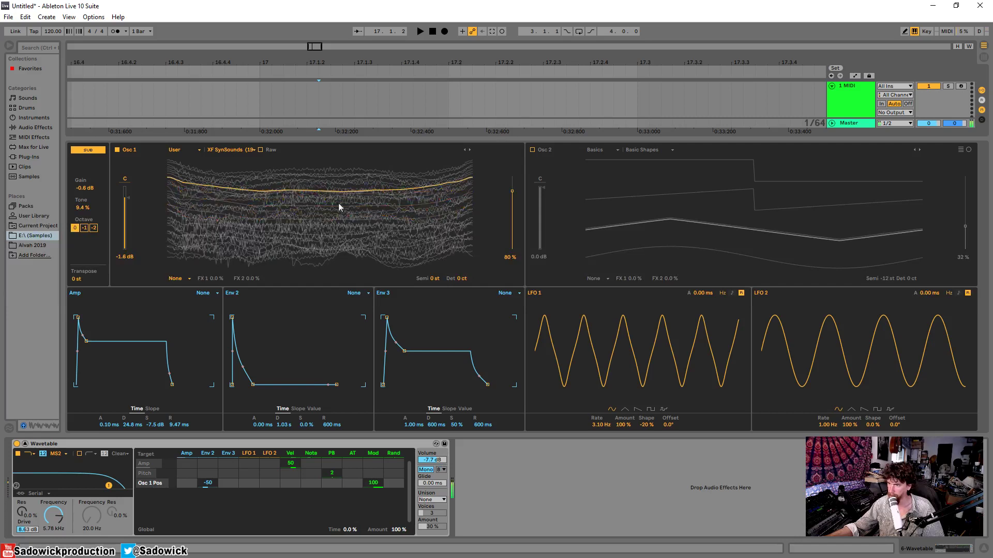
mouse_move(339, 207)
left_mouse_down()
mouse_move(340, 238)
mouse_move(339, 202)
left_mouse_up()
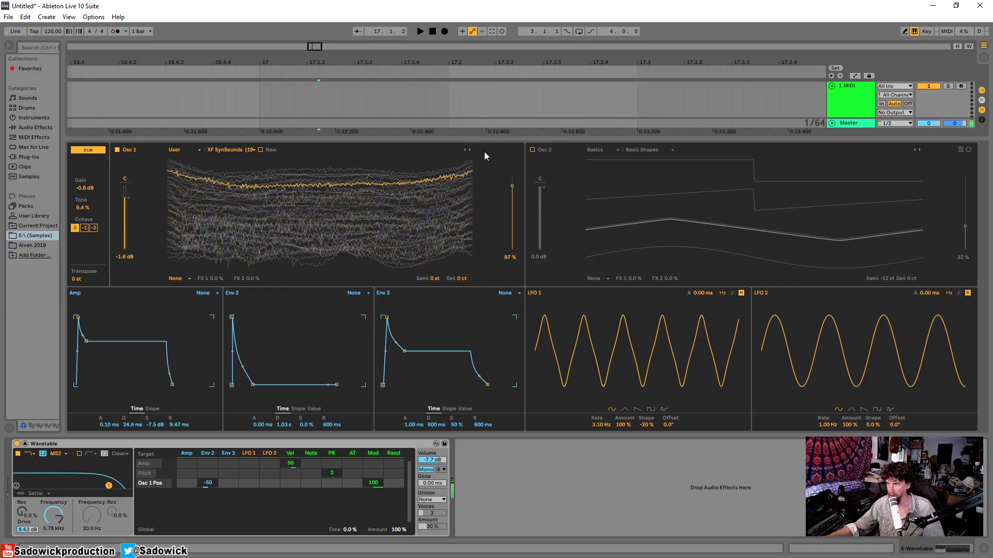
Step: Advance Oscillator 1 through seven further XF SynSounds wavetables, auditioning them along the way
left_click(470, 149)
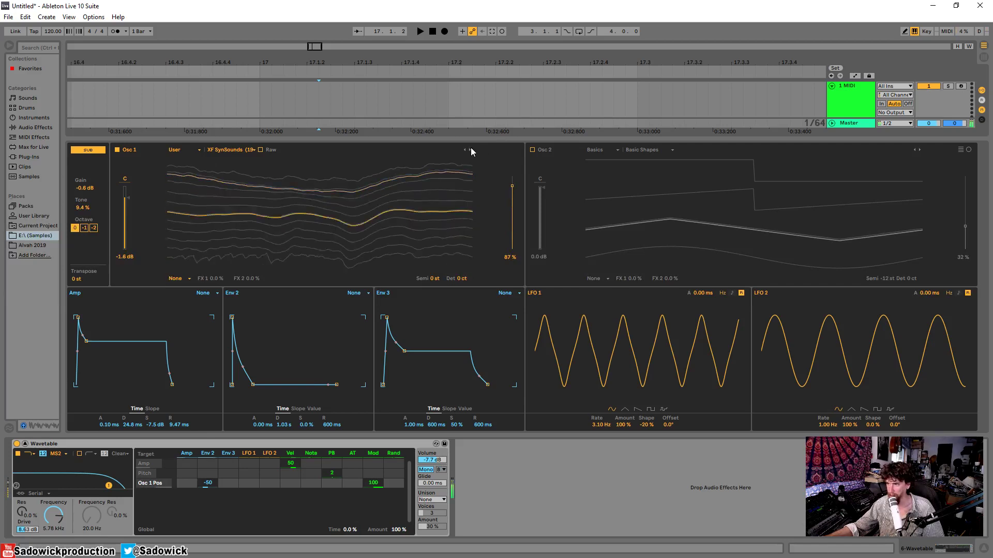
left_click(470, 150)
left_click(470, 150)
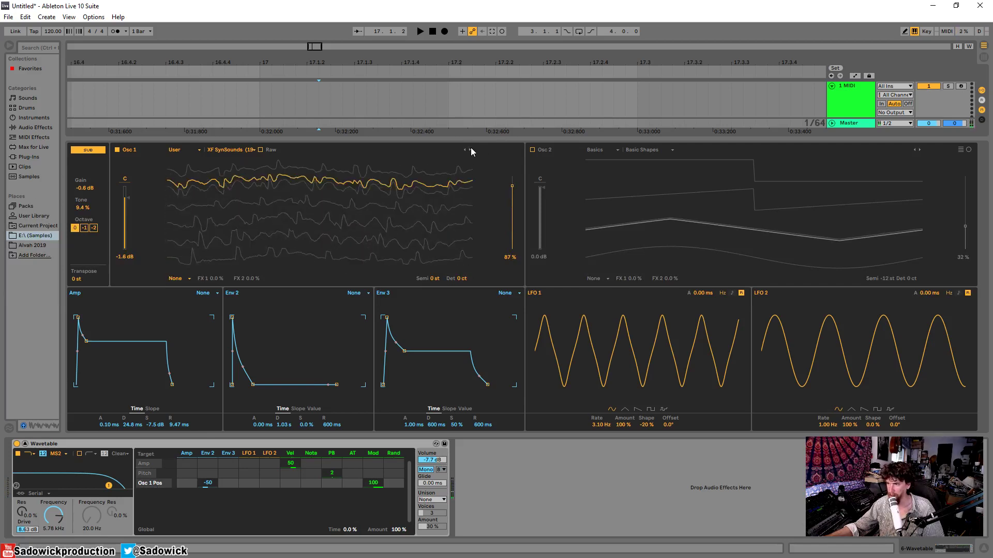
left_click(470, 150)
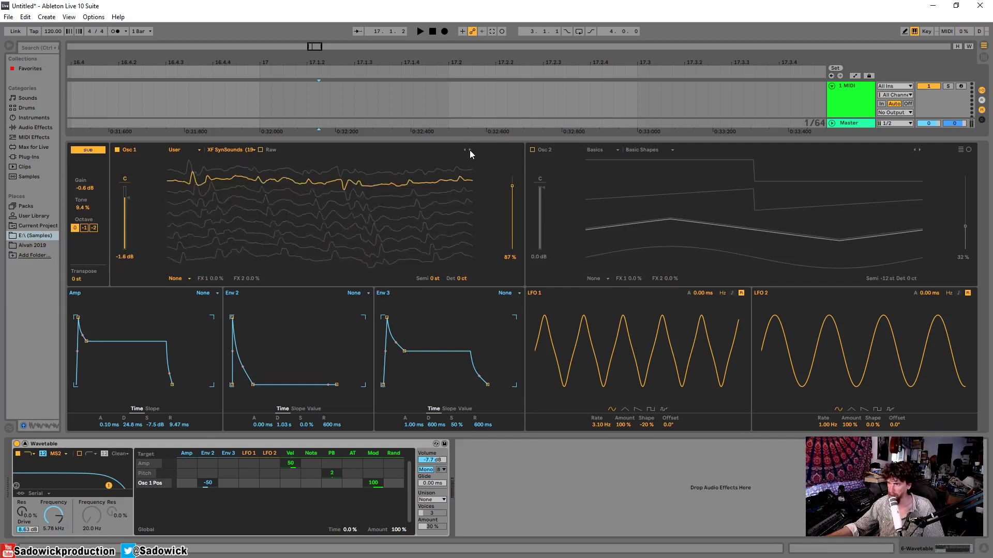
left_click(469, 150)
left_click(470, 150)
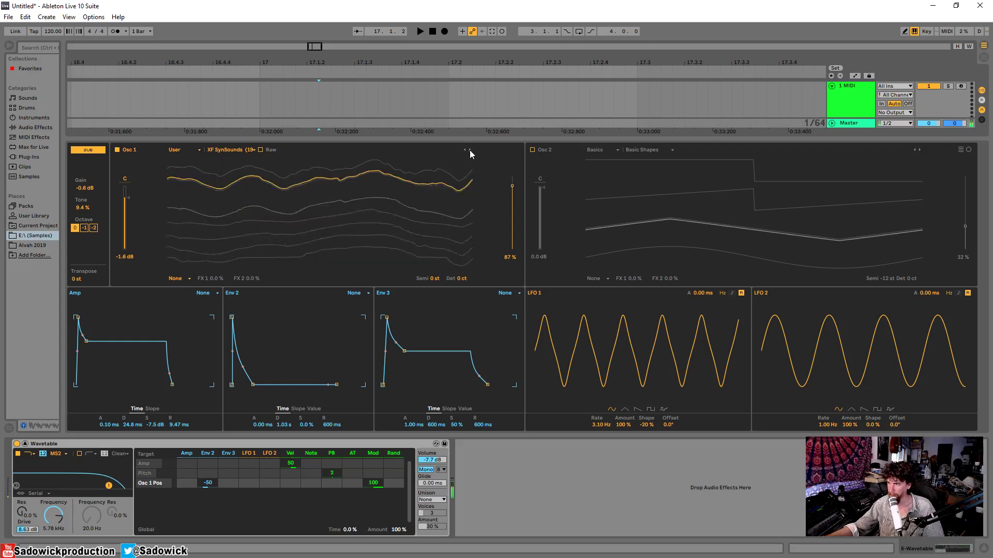
left_click(470, 150)
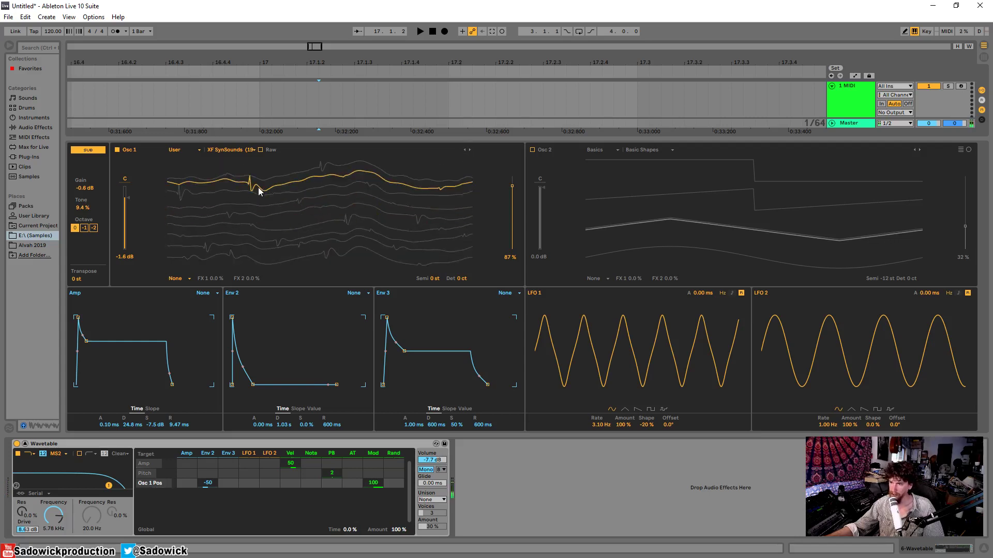
Step: Scan through the frames of Oscillator 1's current wavetable and leave the position at 49%
left_click_drag(259, 188, 259, 204)
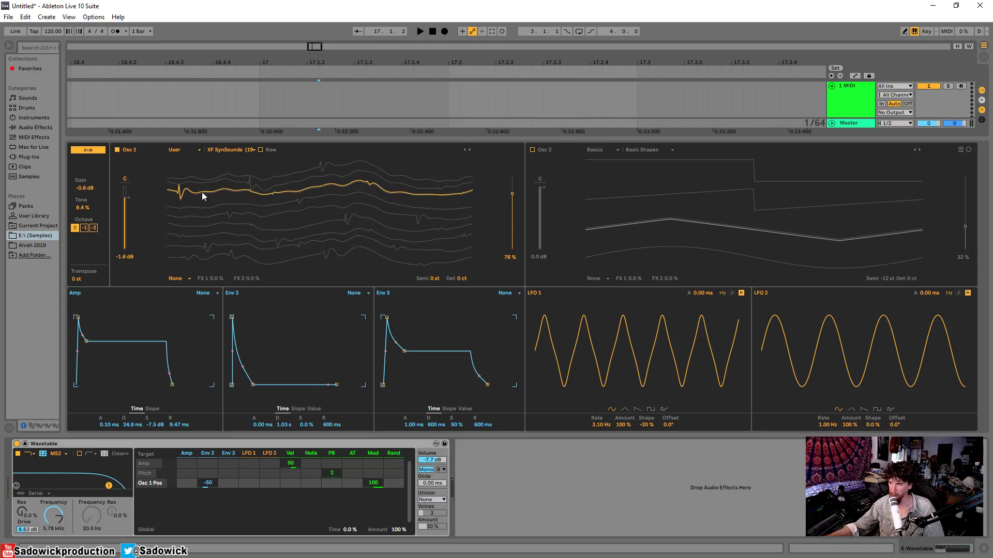
left_click_drag(202, 191, 220, 180)
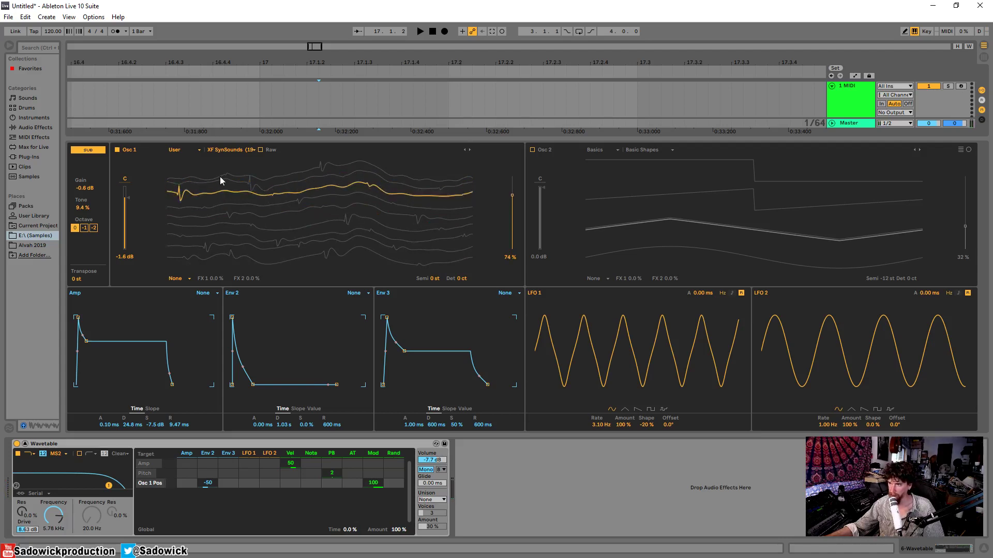
left_click_drag(347, 189, 346, 223)
Step: Audition the next four user wavetables in Oscillator 1, ending on an XF SynSounds (21 wavetable
left_click(470, 150)
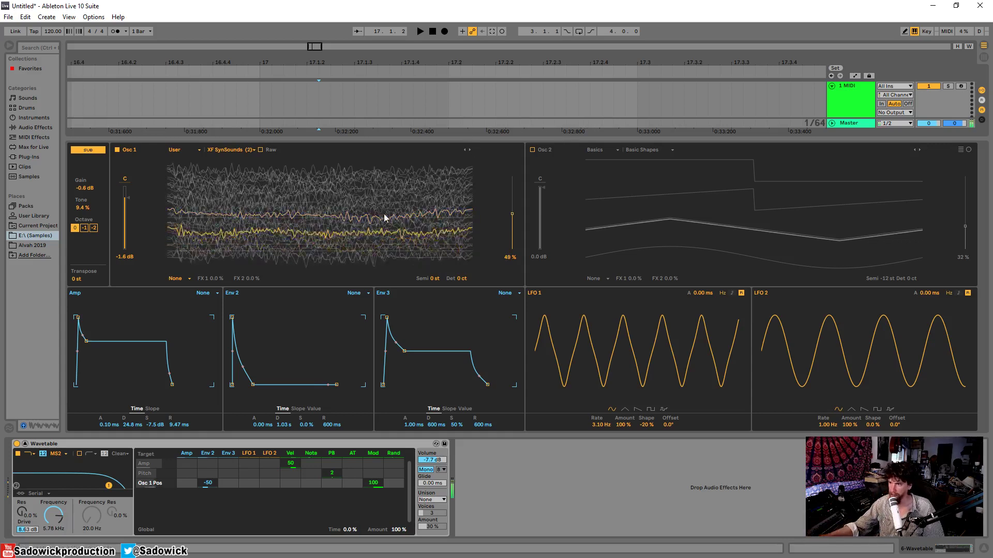
left_click(470, 149)
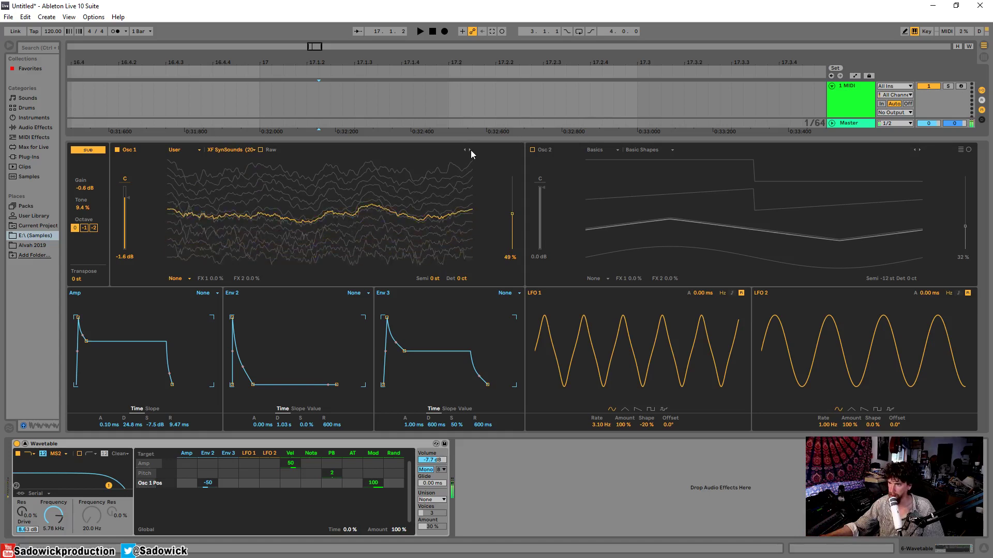
left_click(470, 150)
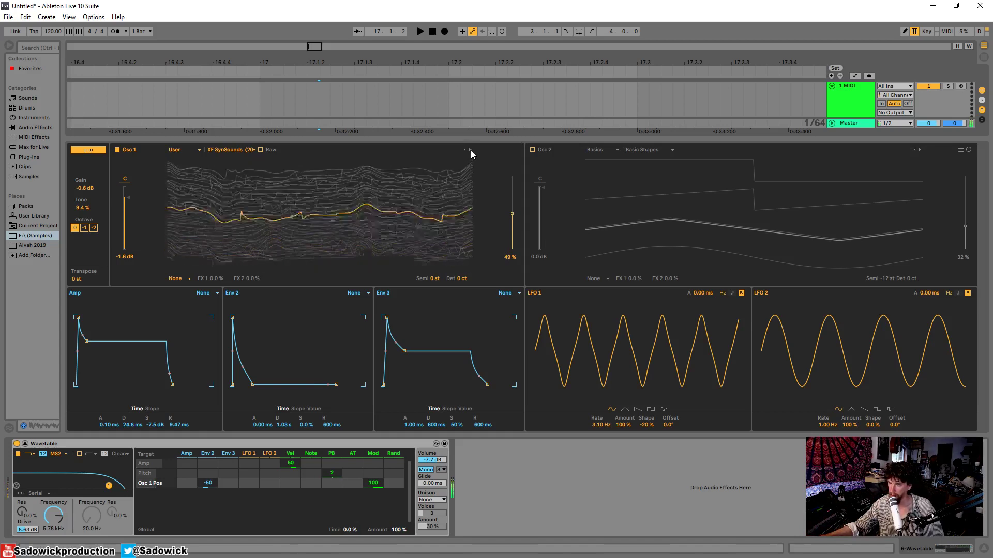
left_click(470, 150)
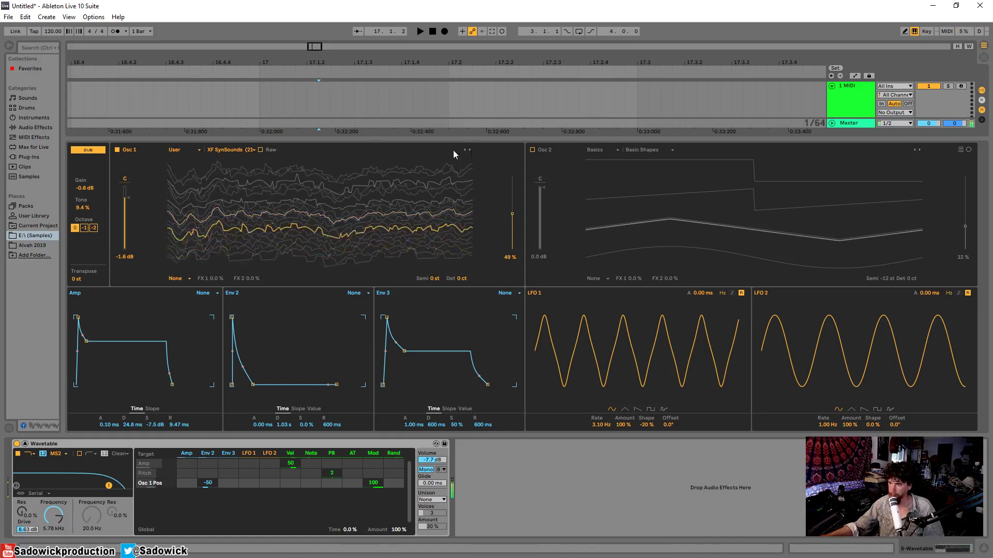
left_click(220, 150)
left_click(218, 151)
Step: Widen the sample browser, switch from the XFER_SynSounds folder to XFER_Kicks, and load XF_Kick_ (1).wav into Oscillator 1
left_click_drag(187, 139, 186, 212)
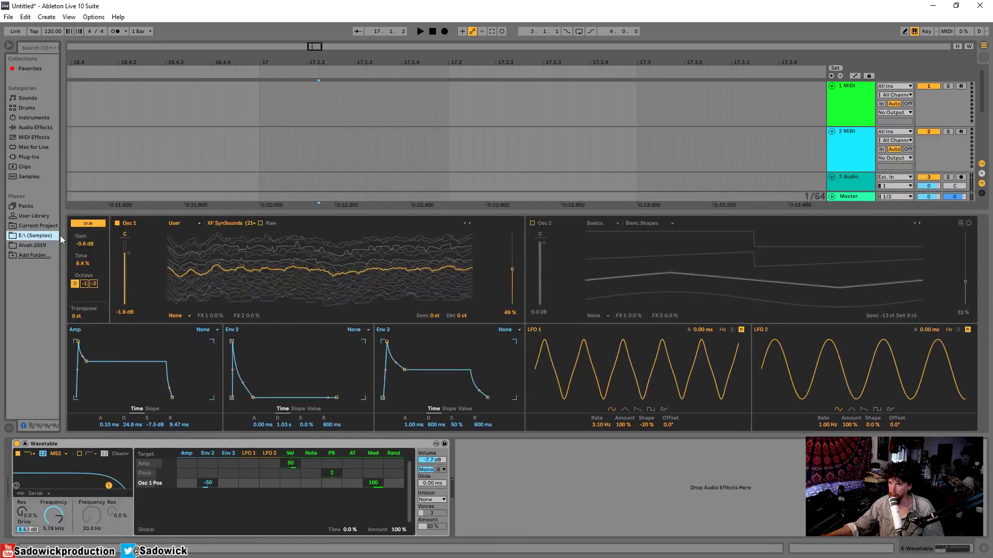
left_click_drag(62, 240, 231, 101)
left_click(77, 216)
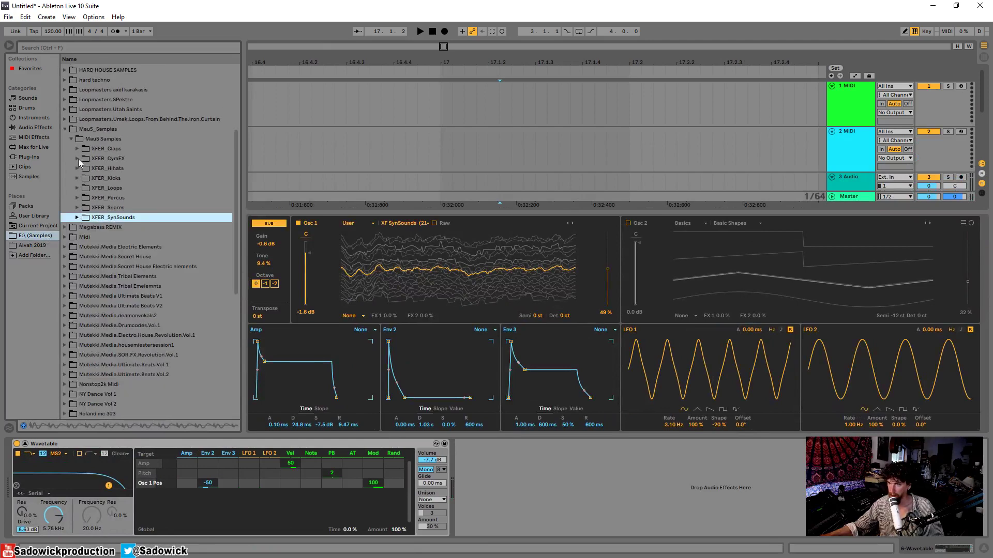
left_click(77, 178)
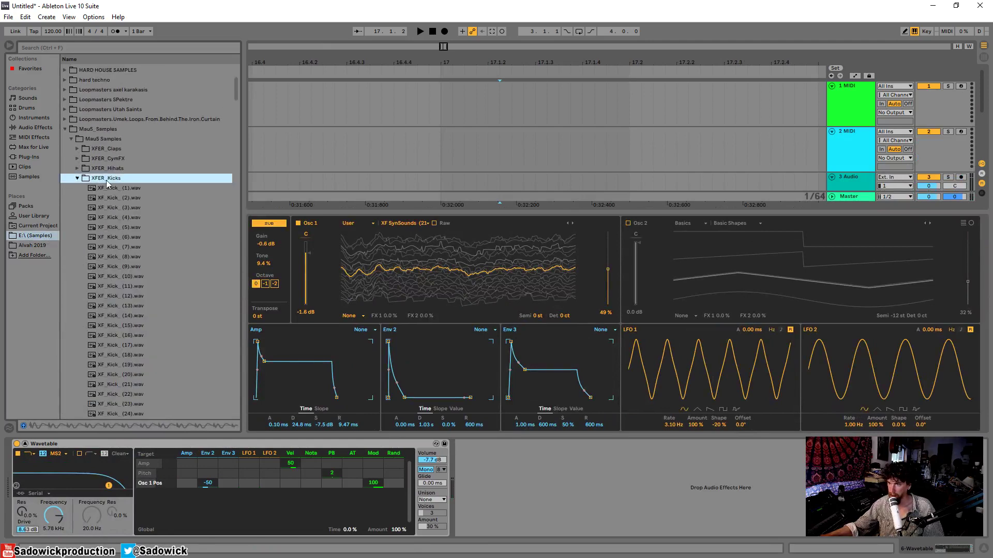
left_click_drag(110, 188, 450, 279)
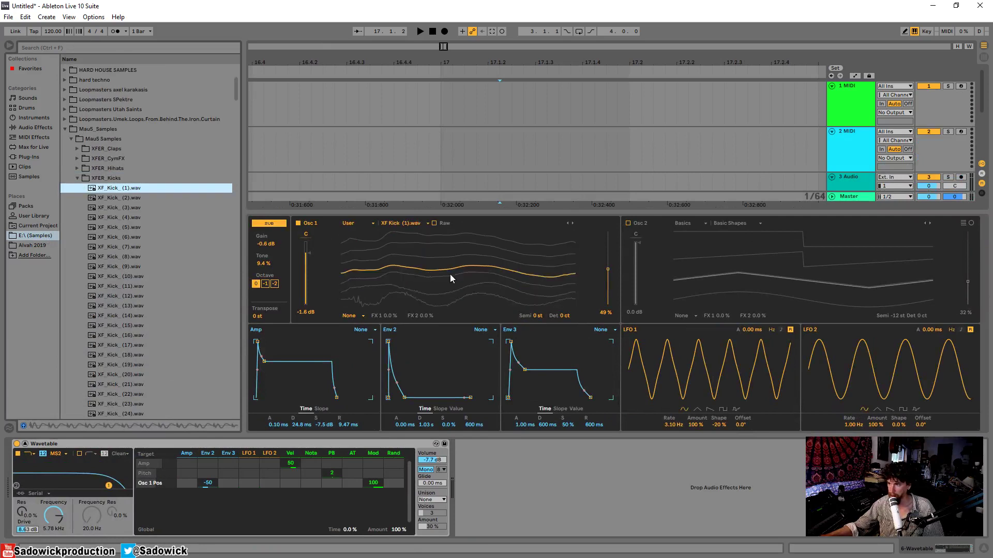
Step: Disable the sub oscillator, reset the Env 2 modulation of Oscillator 1's position to 0, and set the position to 6.7%
left_click(280, 224)
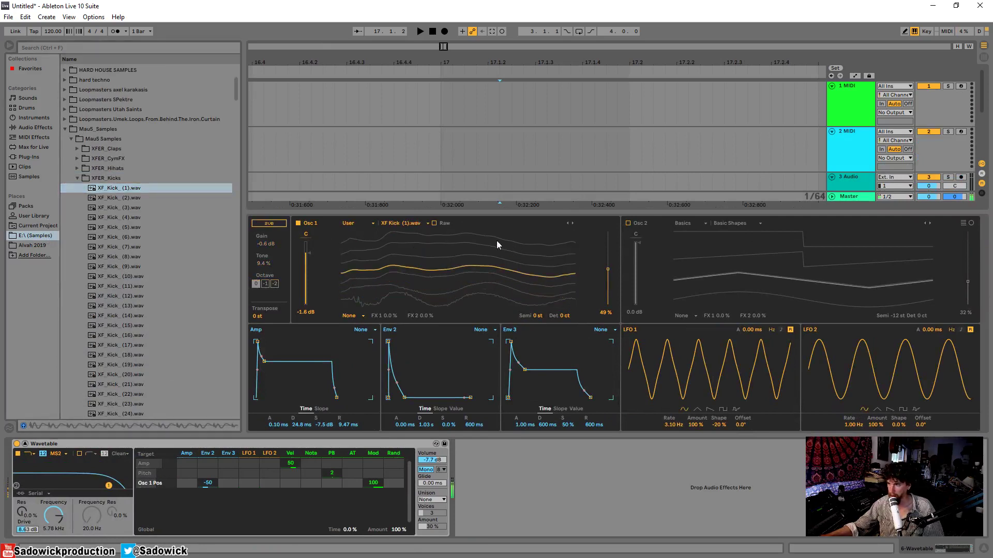
double_click(210, 482)
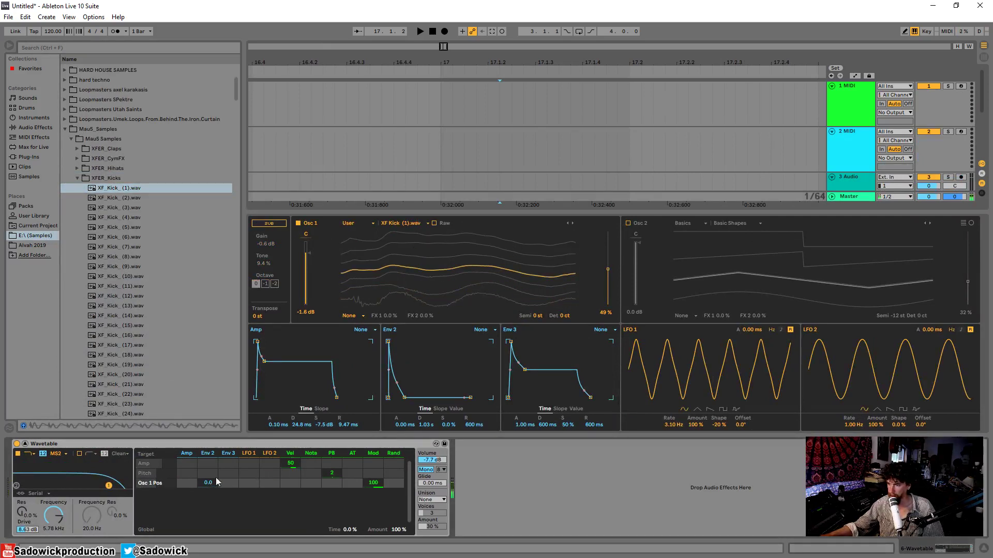
left_click_drag(425, 253, 375, 294)
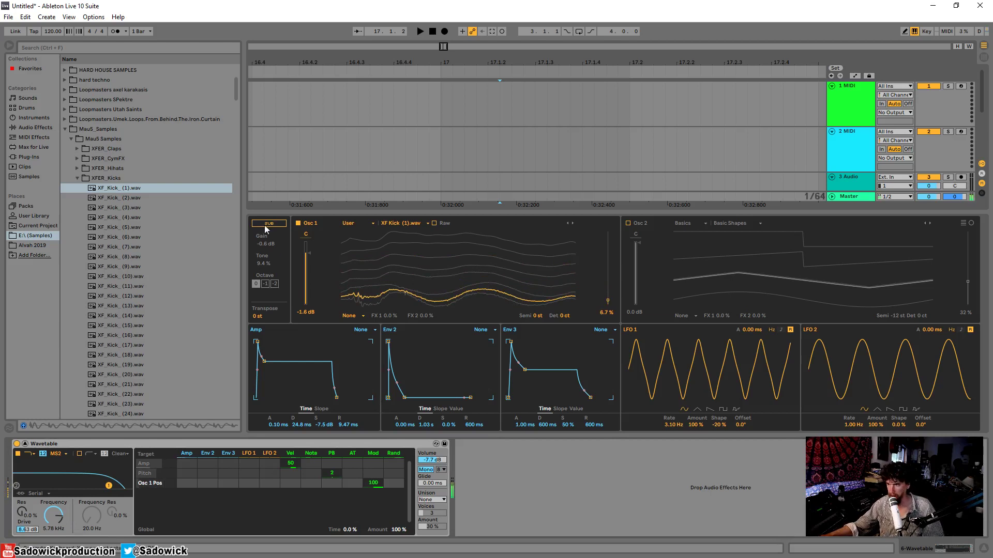
Step: Compare the kick wavetable with the sub oscillator on and off, leave it off, and lower the Master volume to -1.9 dB
left_click(265, 224)
left_click(265, 223)
left_click(277, 224)
left_click(278, 223)
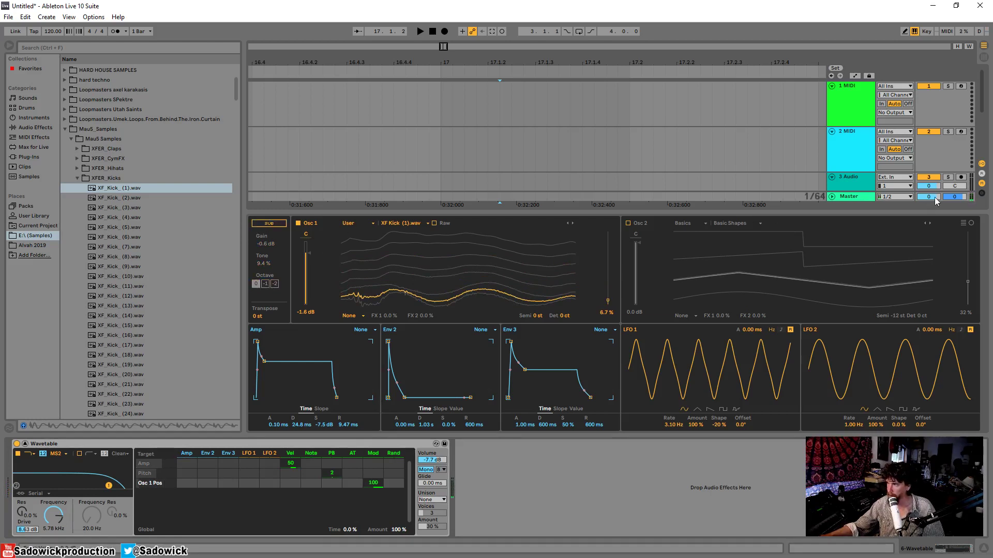
left_click_drag(935, 197, 935, 203)
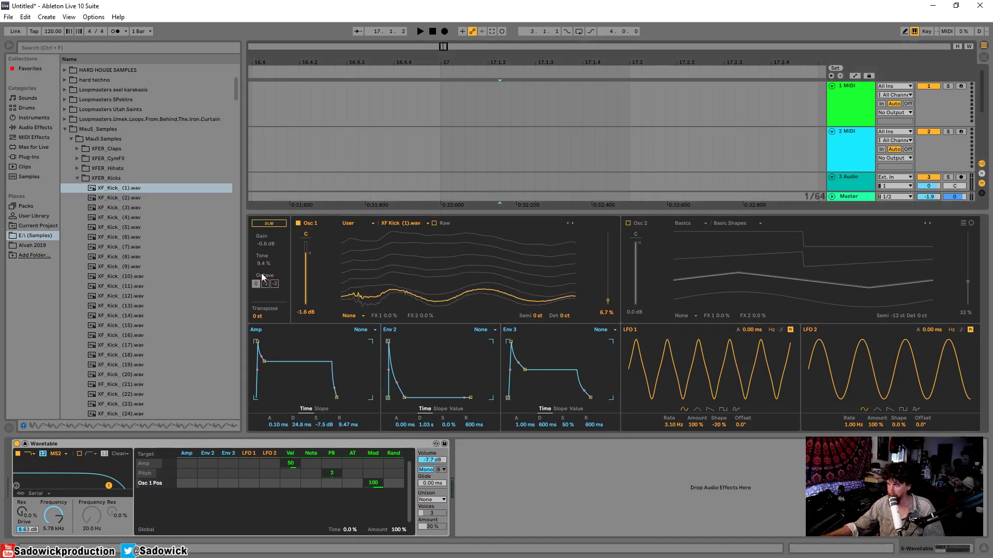
Step: Load XF_Kick_ (18).wav from the XFER_Kicks folder into Oscillator 1 and set its wavetable position to 7.4%
scroll(116, 279, "down", 3)
left_click(120, 284)
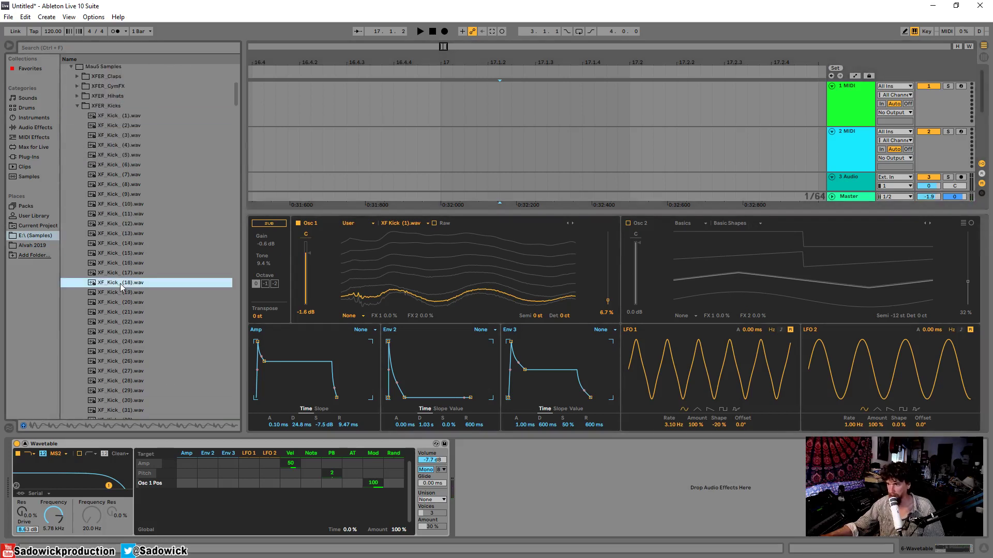
left_click_drag(119, 281, 414, 265)
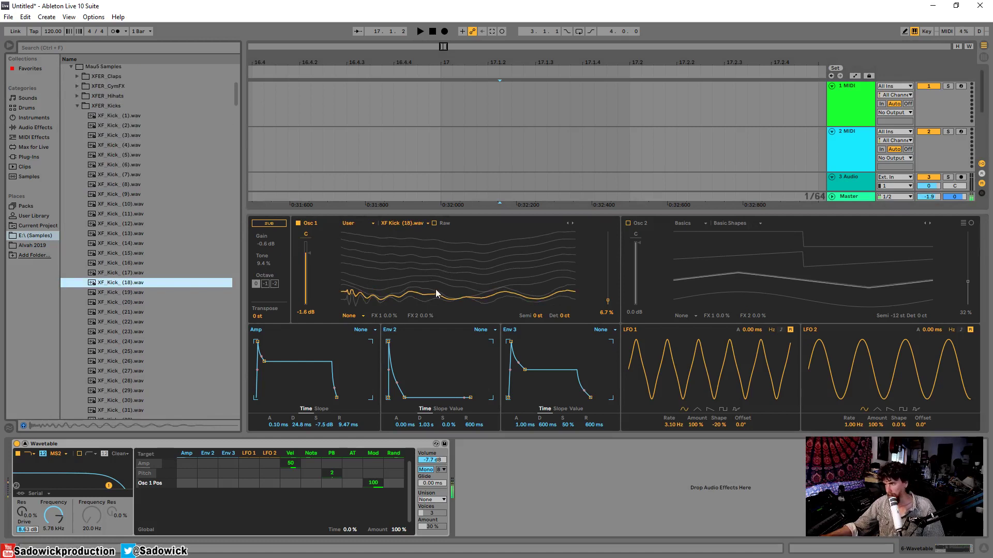
mouse_move(435, 290)
left_mouse_down()
mouse_move(436, 270)
mouse_move(436, 294)
left_mouse_up()
left_click_drag(366, 287, 350, 300)
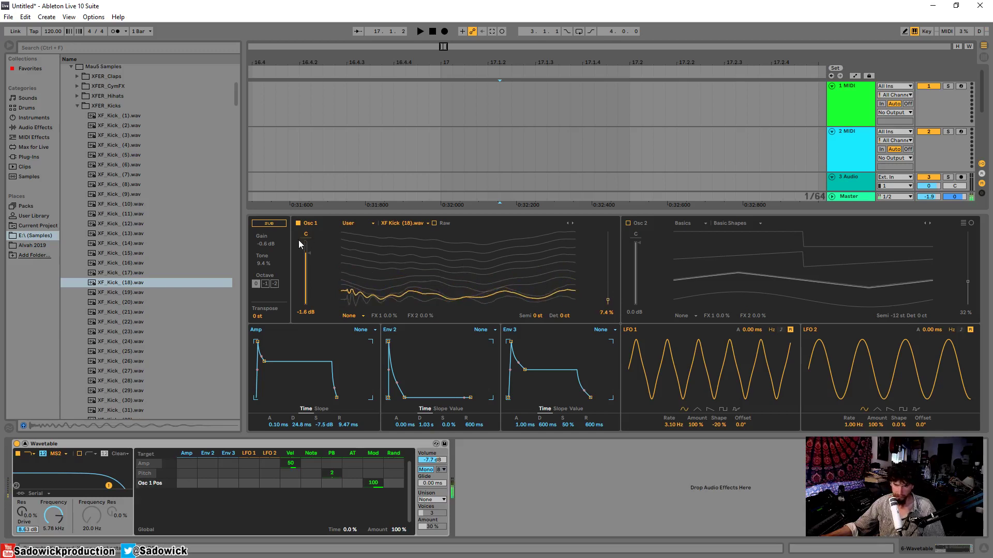
Step: Switch the sample browser from XFER_Kicks to the XFER_Hihats folder and load XF_hihat_ (29).wav into Oscillator 1
left_click(77, 105)
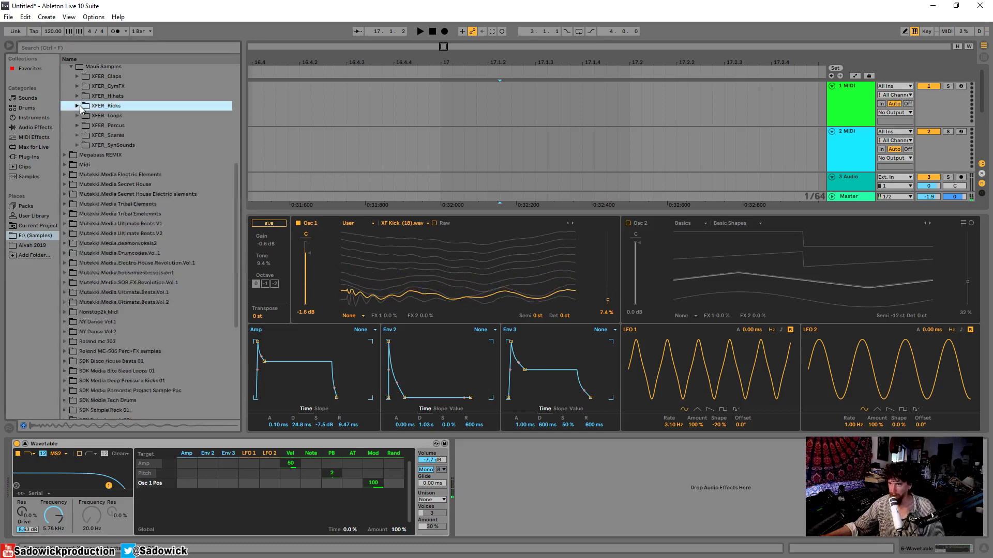
left_click(76, 97)
scroll(154, 283, "down", 4)
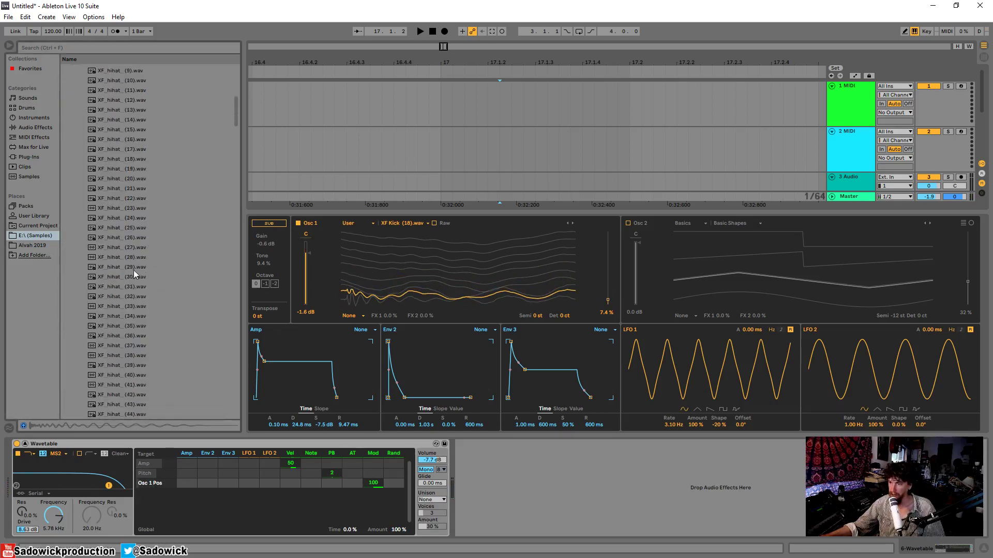
left_click(134, 268)
left_click_drag(391, 259, 439, 268)
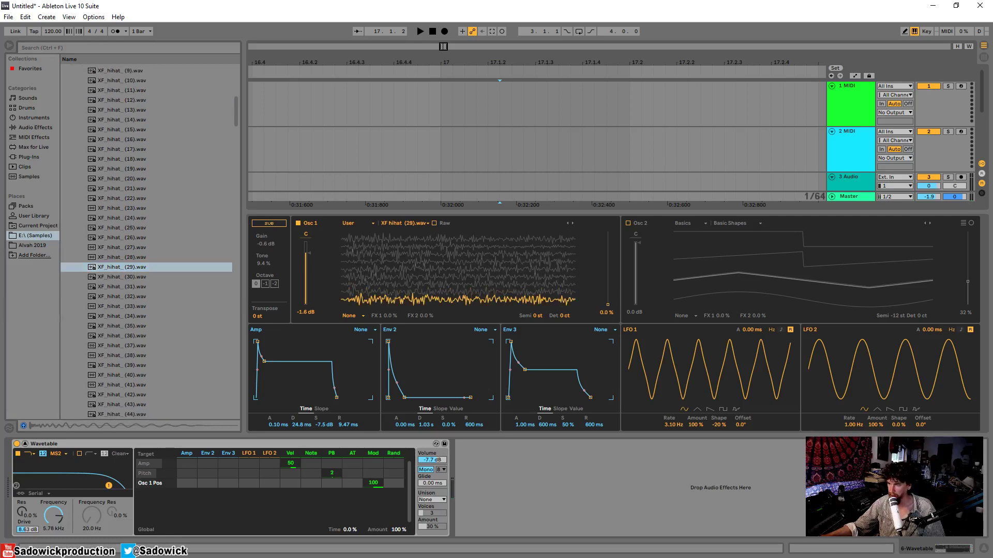
Step: Set Oscillator 1's position to 0.7% and compare the hi-hat wavetable with the sub oscillator on and off
mouse_move(403, 294)
left_mouse_down()
mouse_move(402, 264)
mouse_move(402, 294)
left_mouse_up()
left_click(271, 224)
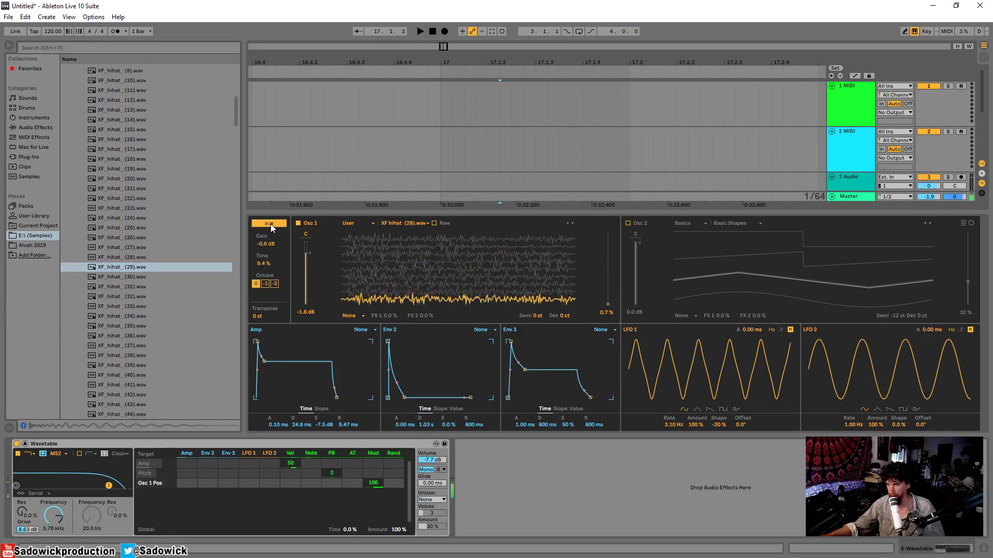
left_click(270, 224)
Step: Load XF_hihat_ (38).wav into Oscillator 1 and sweep its wavetable position up to 100%
scroll(121, 294, "down", 3)
left_click(120, 284)
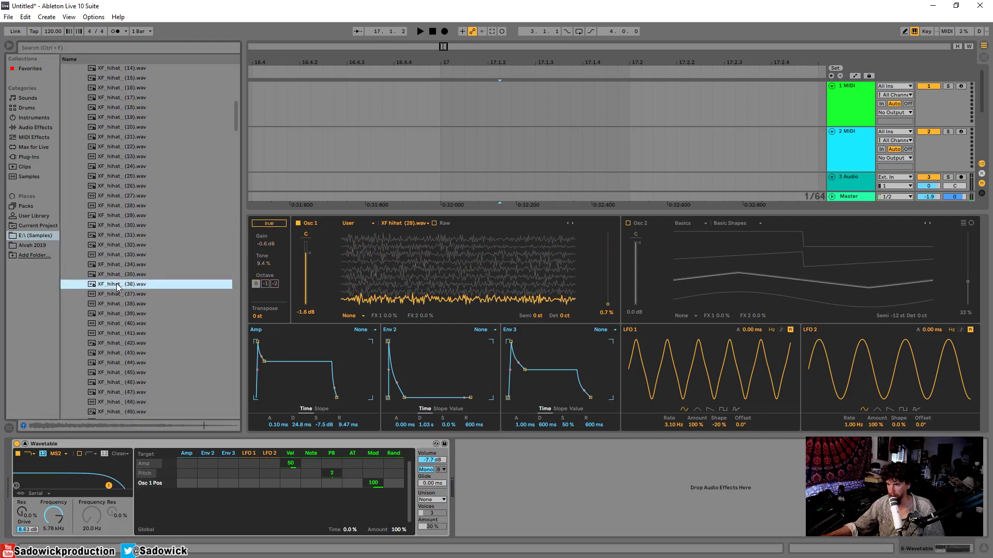
left_click(119, 303)
left_click_drag(113, 304, 468, 282)
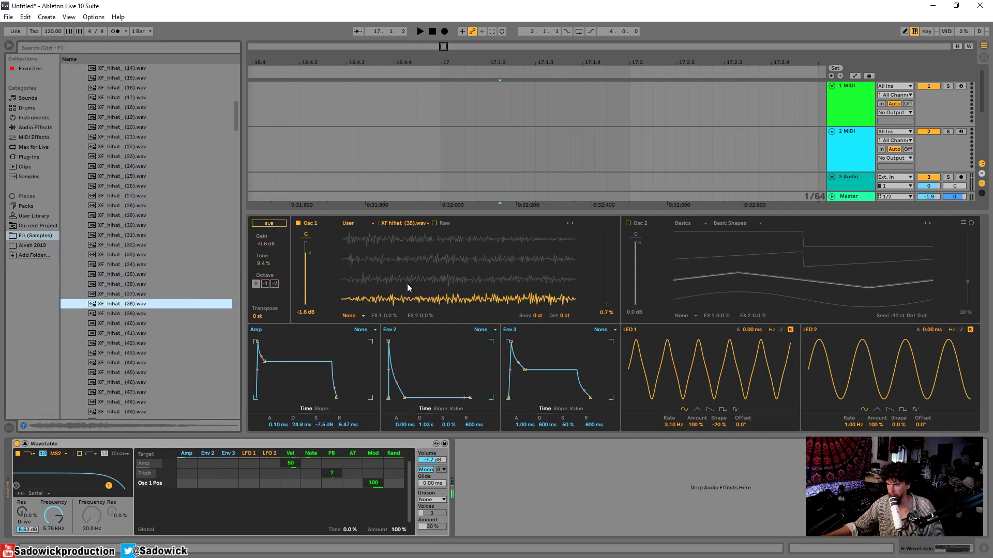
left_click_drag(407, 284, 354, 243)
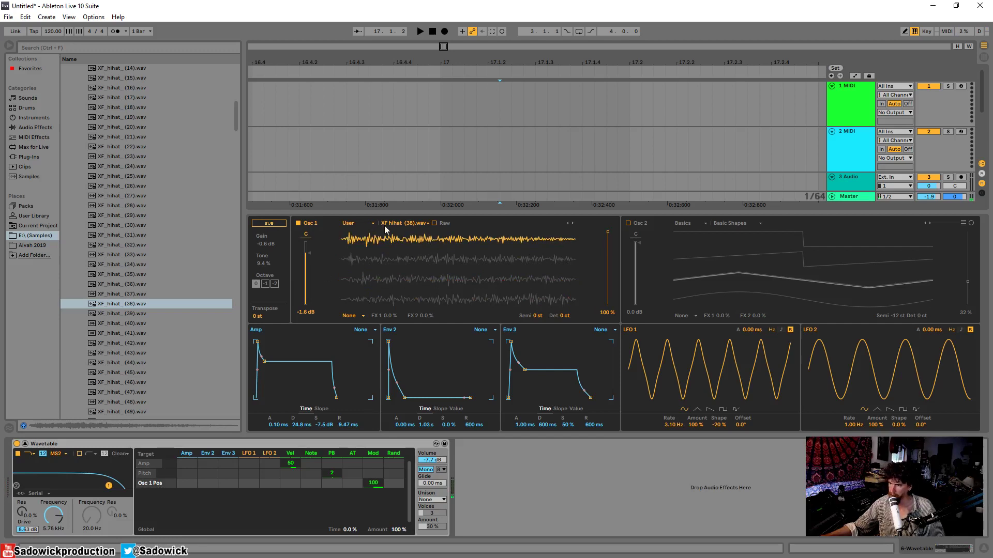
Step: Audition the following user wavetables in Oscillator 1, ending on XF hihat (43).wav
left_click(574, 223)
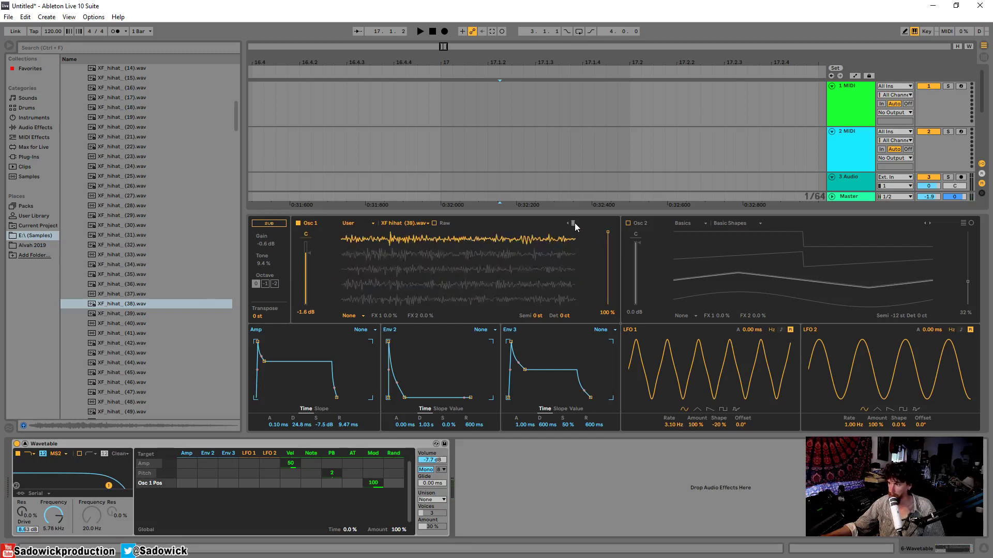
left_click(574, 222)
left_click(574, 223)
left_click(575, 223)
left_click(575, 222)
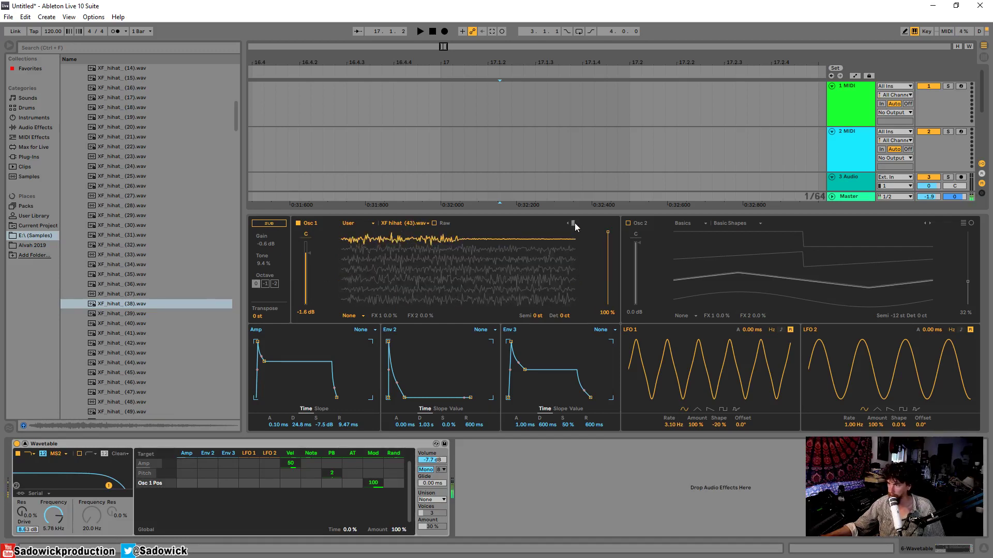
left_click(575, 222)
left_click(568, 223)
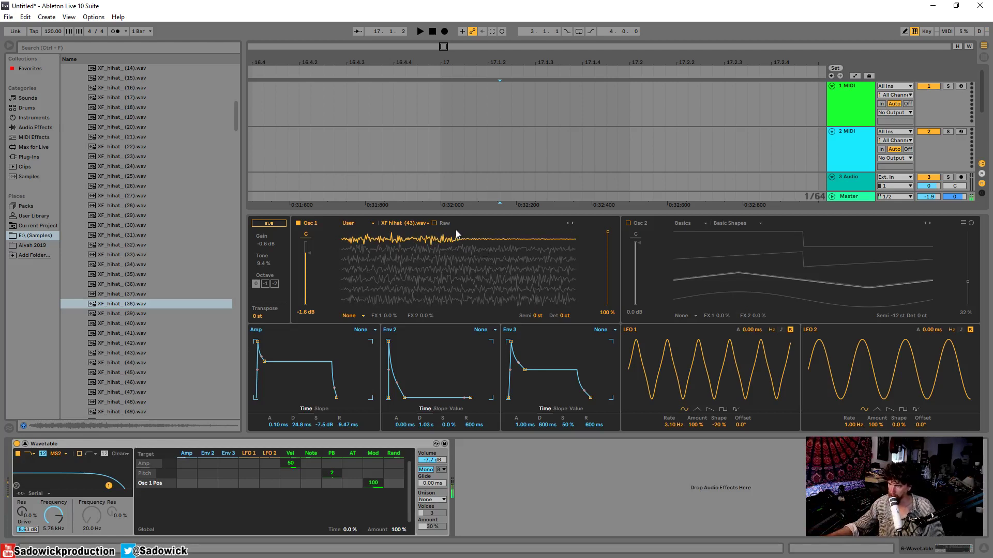
Step: Try the sub oscillator under the hi-hat wavetable with its tone set to 23%, and switch it off again
left_click(269, 223)
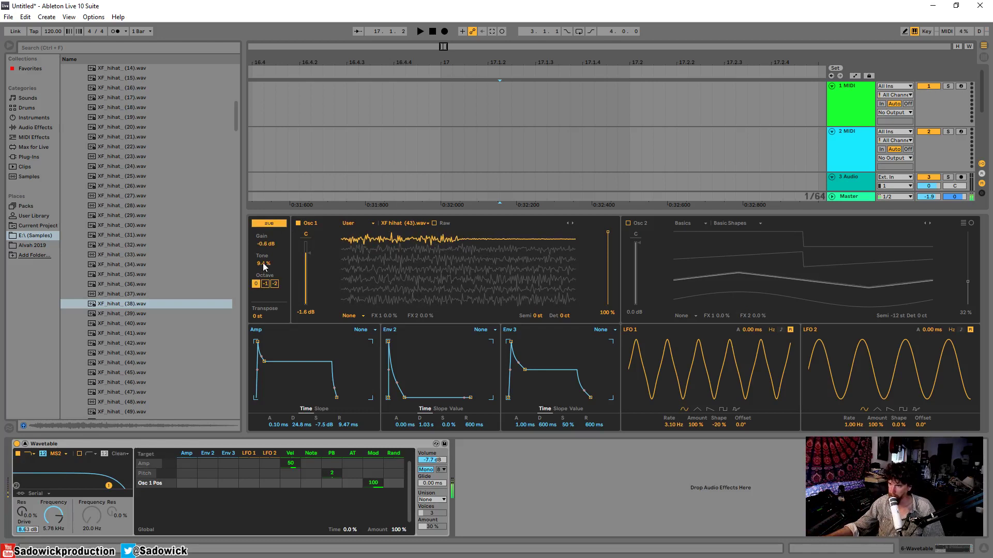
left_click_drag(262, 263, 263, 251)
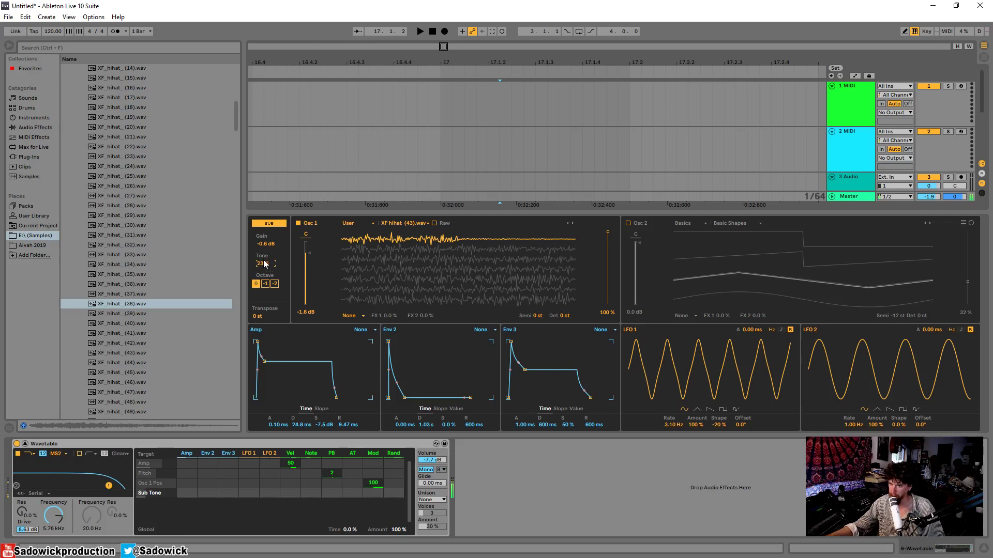
left_click(271, 224)
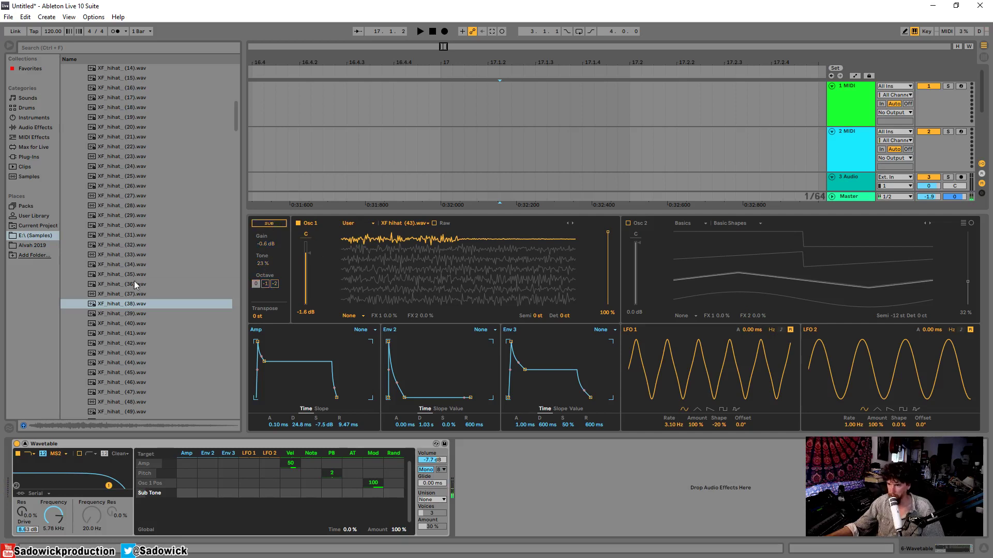
Step: Advance Oscillator 1 three more user wavetables to XF hihat (46).wav
left_click(572, 224)
left_click(572, 223)
left_click(571, 224)
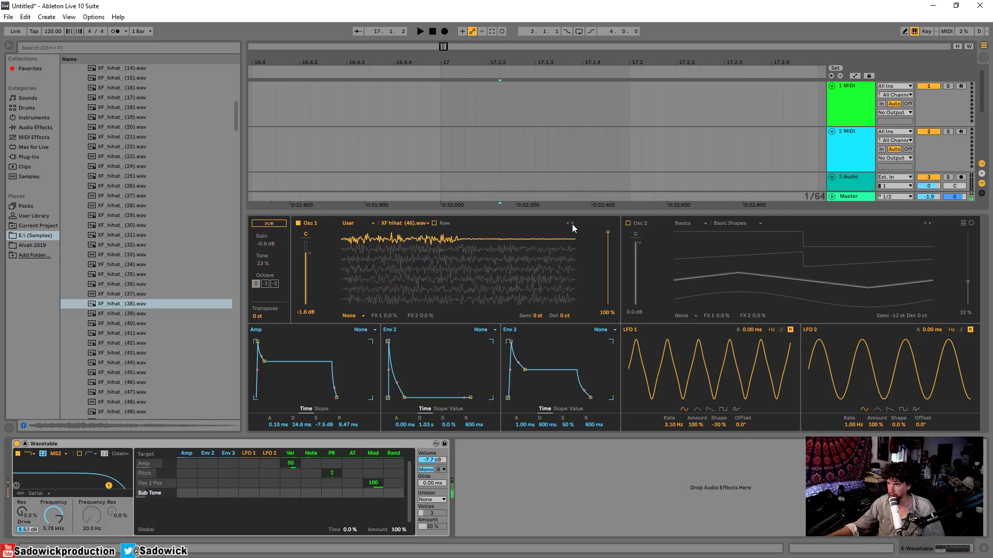
Step: Switch the sample browser from XFER_Hihats to the XFER_Percus folder and load XF_Percu_ (30).wav into Oscillator 1
scroll(125, 204, "up", 10)
left_click(77, 127)
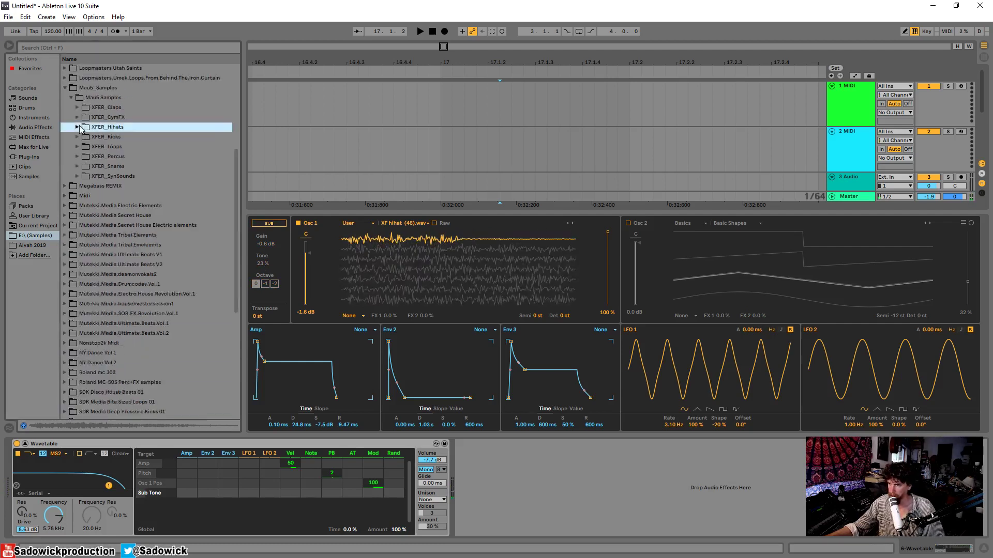
left_click(79, 157)
scroll(120, 203, "down", 8)
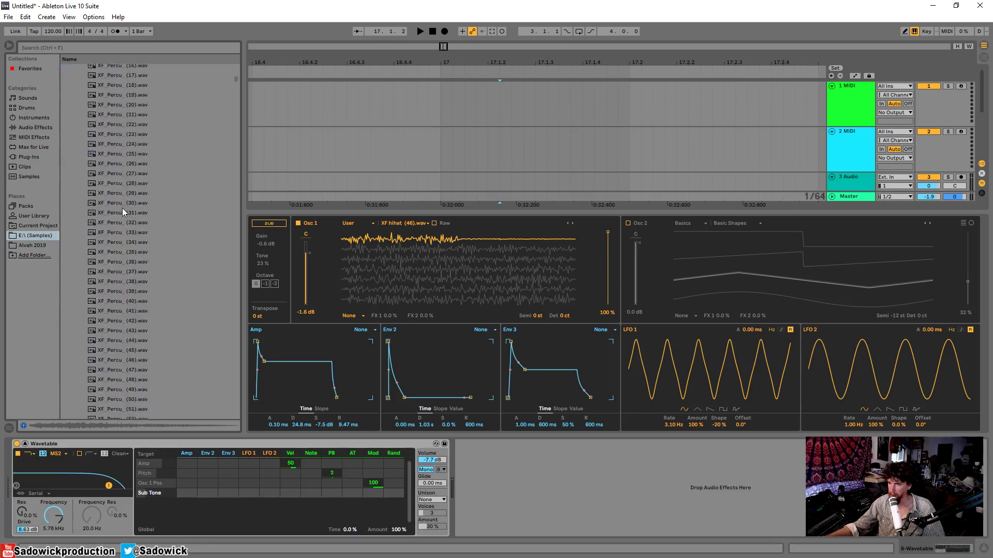
left_click(122, 207)
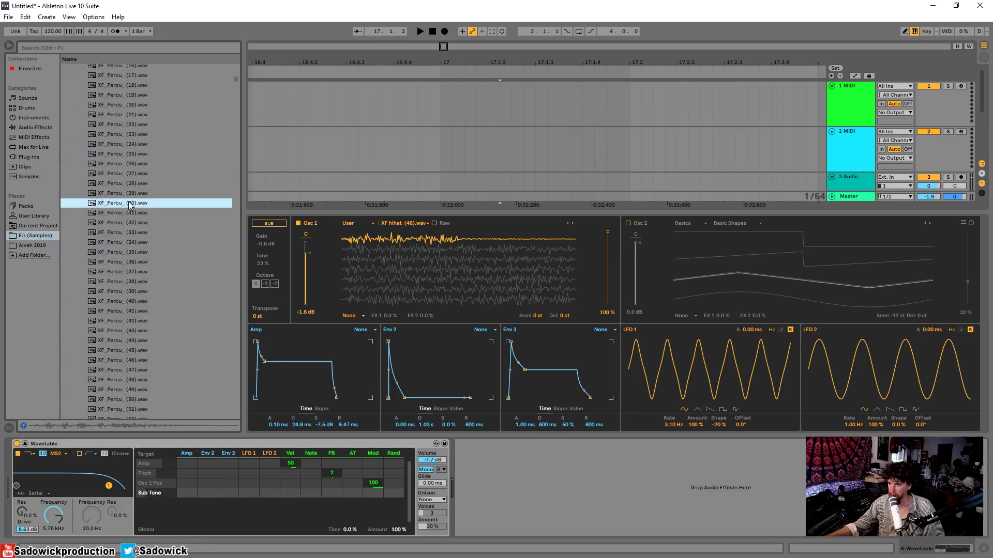
left_click_drag(128, 202, 438, 267)
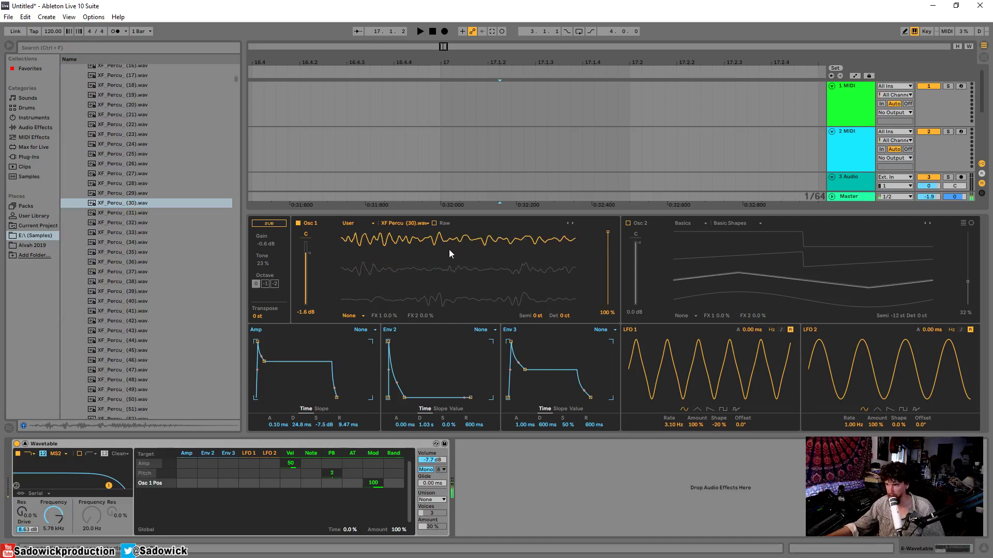
Step: Set Oscillator 1's position to 85% and enable the sub oscillator with its tone lowered to 12%
left_click_drag(449, 249, 348, 249)
left_click(281, 224)
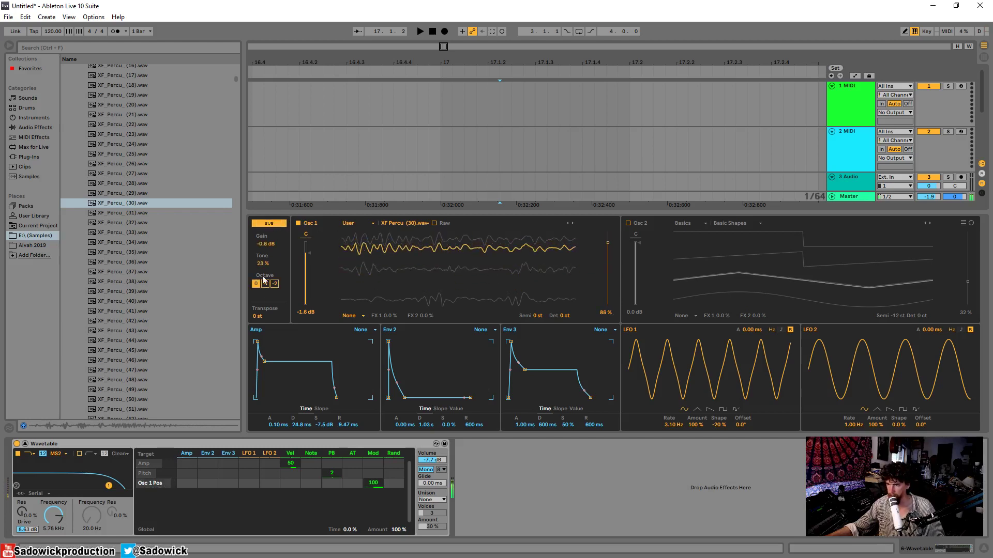
left_click_drag(262, 264, 262, 273)
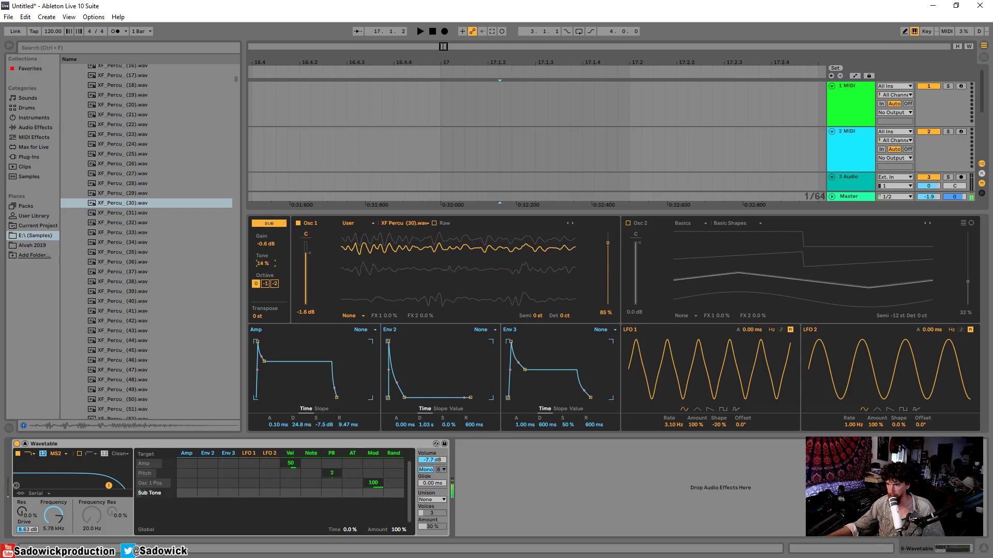
Step: Advance Oscillator 1 to the XF Percu (300).wav wavetable with the sub oscillator off, and set its position to 84%
left_click(571, 223)
left_click(261, 224)
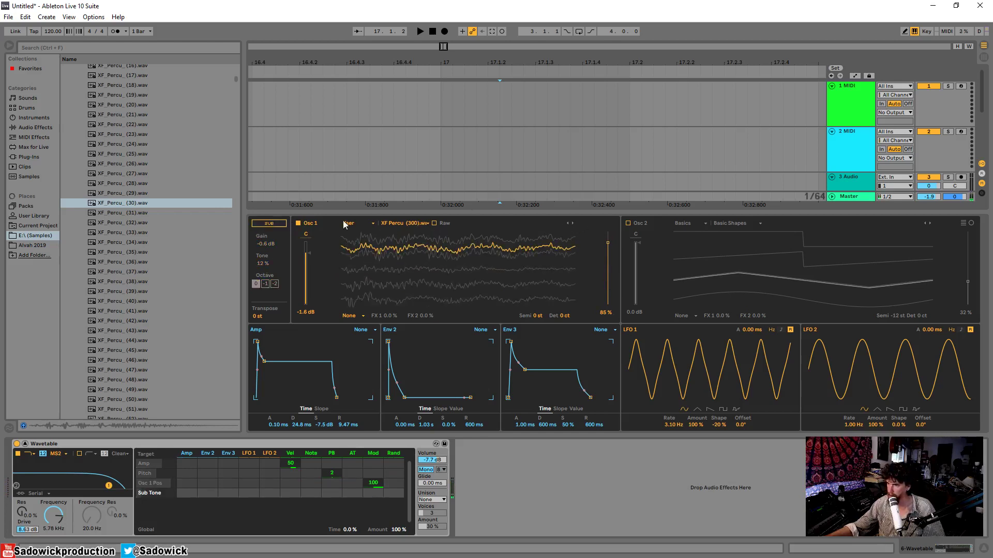
left_click(572, 223)
left_click(567, 223)
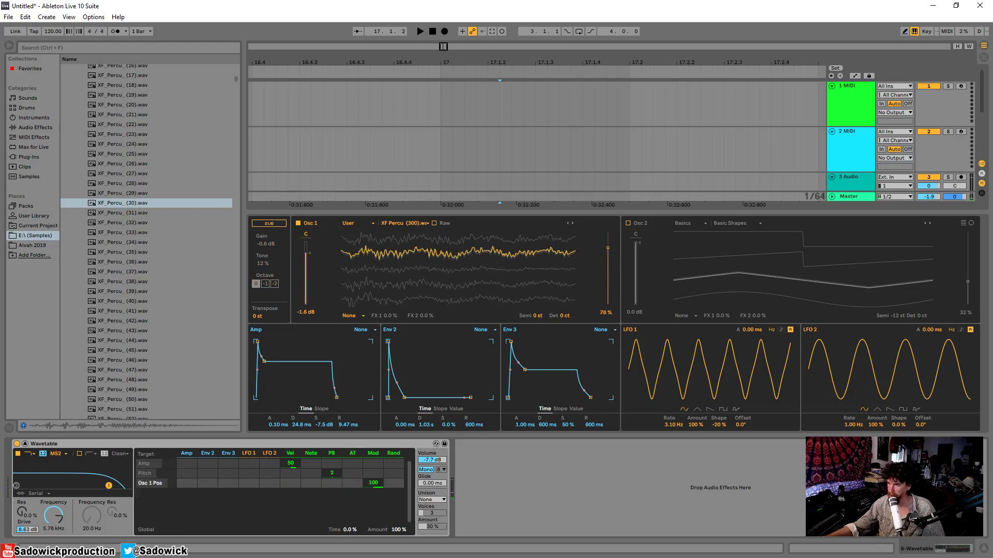
left_click(360, 251)
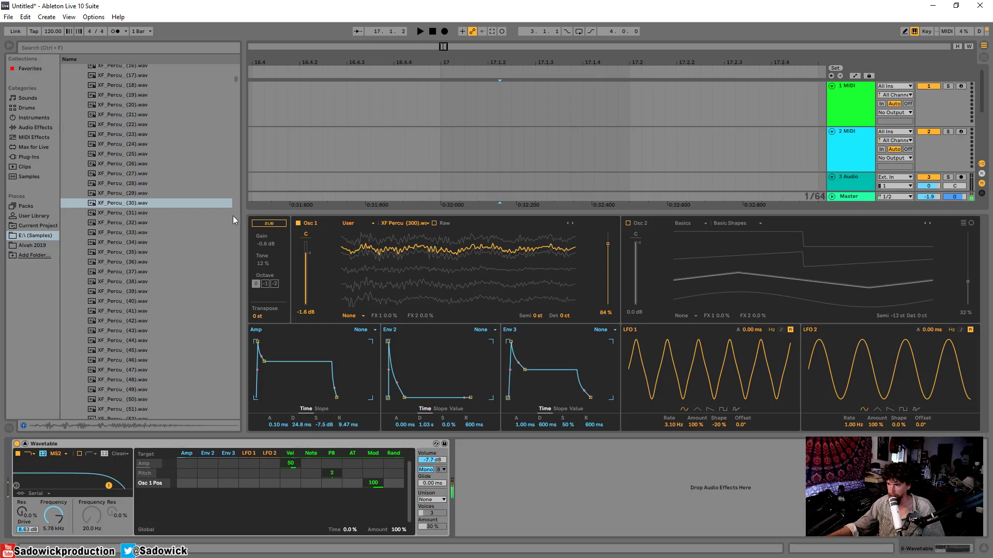
Step: Check the sound with the sub oscillator, advance Oscillator 1 to XF Percu (303).wav, and lower its position to 0.0%
left_click(268, 223)
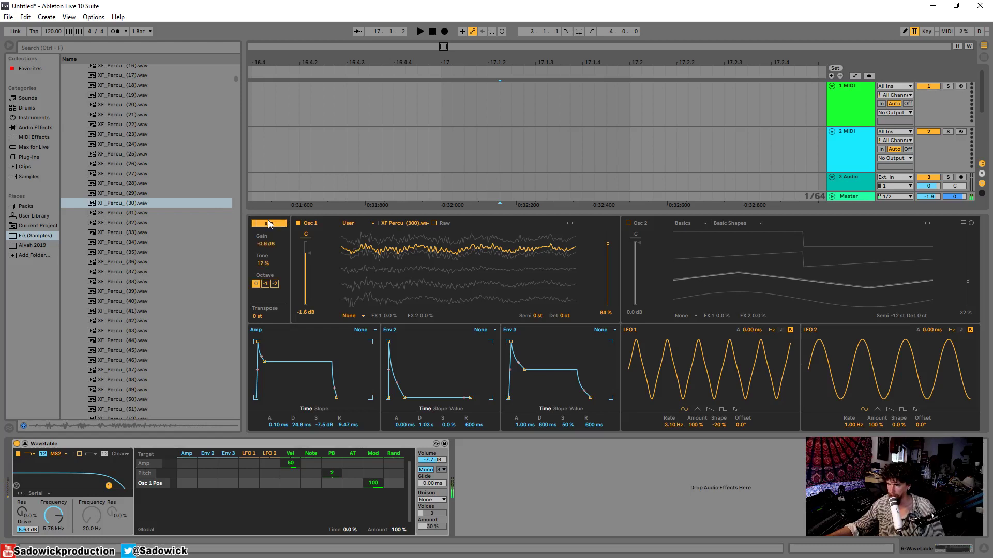
left_click(572, 223)
left_click(572, 222)
left_click(571, 223)
left_click_drag(428, 254, 428, 279)
left_click_drag(357, 274, 356, 291)
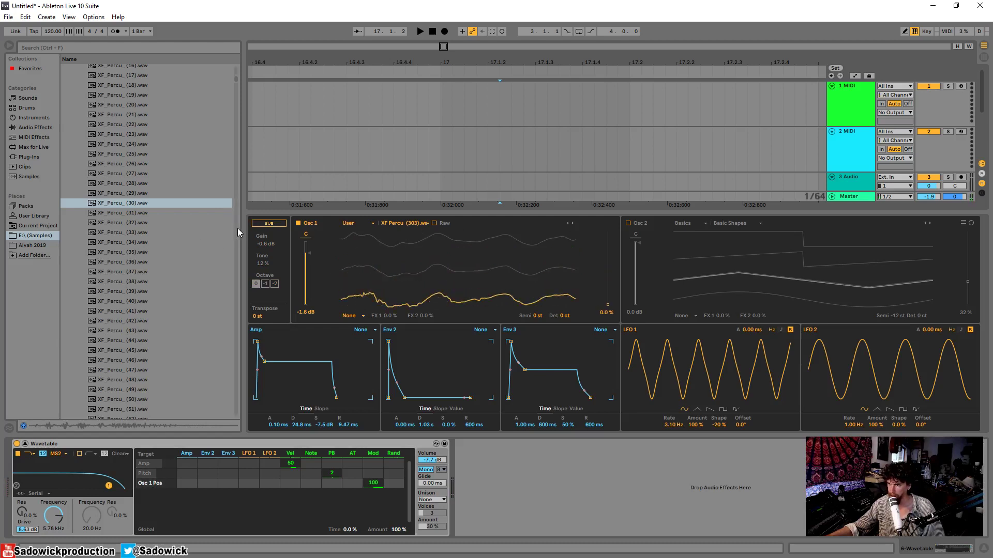
Step: Locate the original XF_Percu_ (303).wav in the XFER_Percus folder and preview it for comparison with the wavetable
scroll(174, 204, "down", 3)
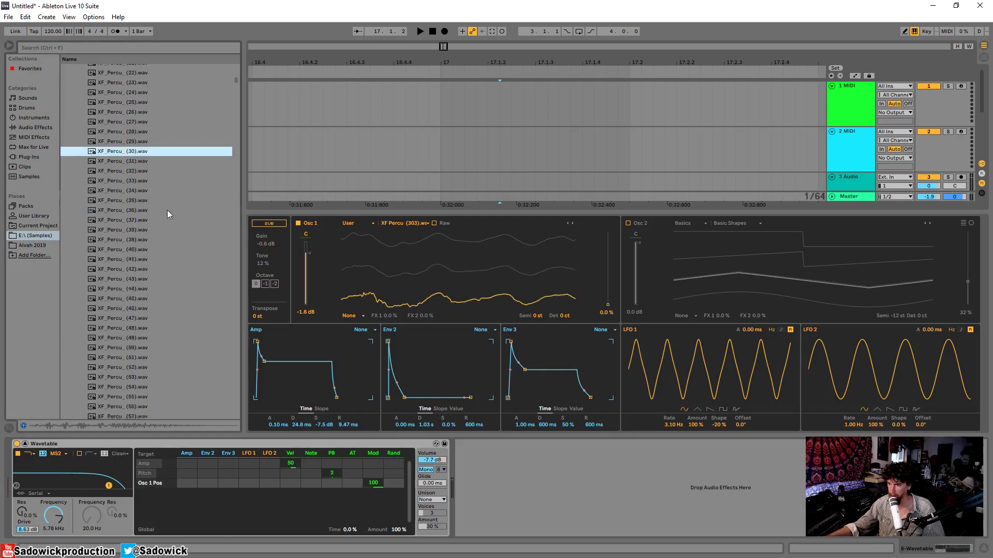
left_click(416, 223)
left_click(416, 223)
scroll(204, 223, "down", 1)
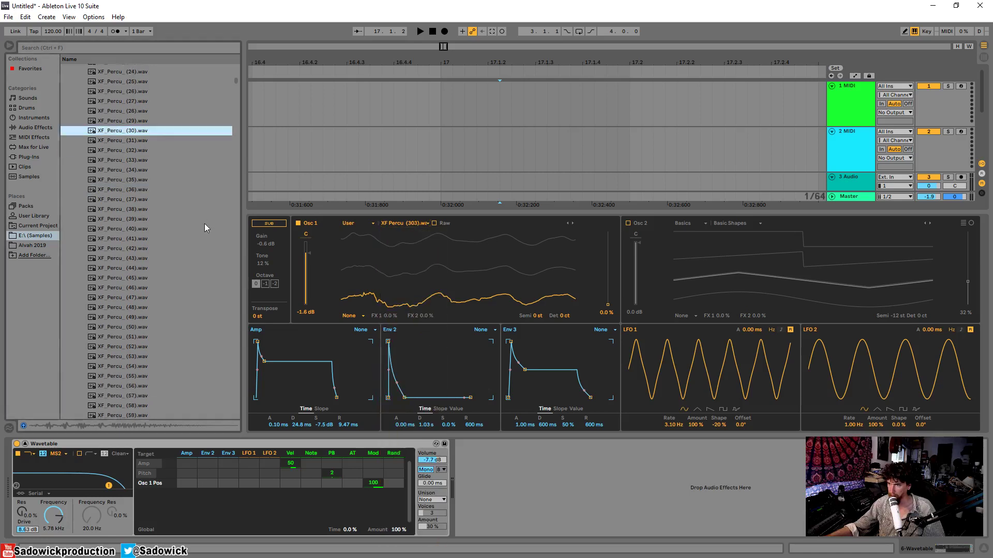
left_click_drag(236, 80, 231, 135)
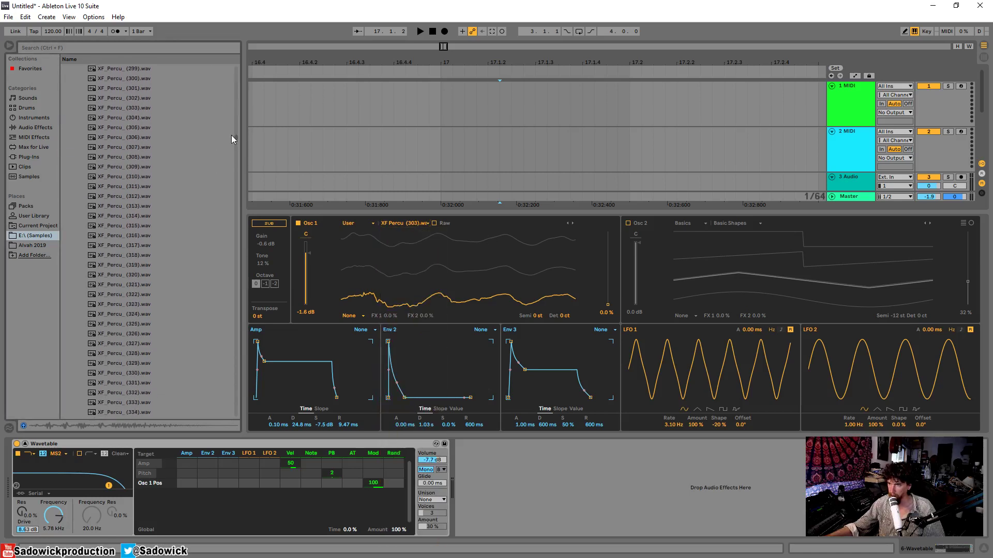
scroll(129, 129, "up", 2)
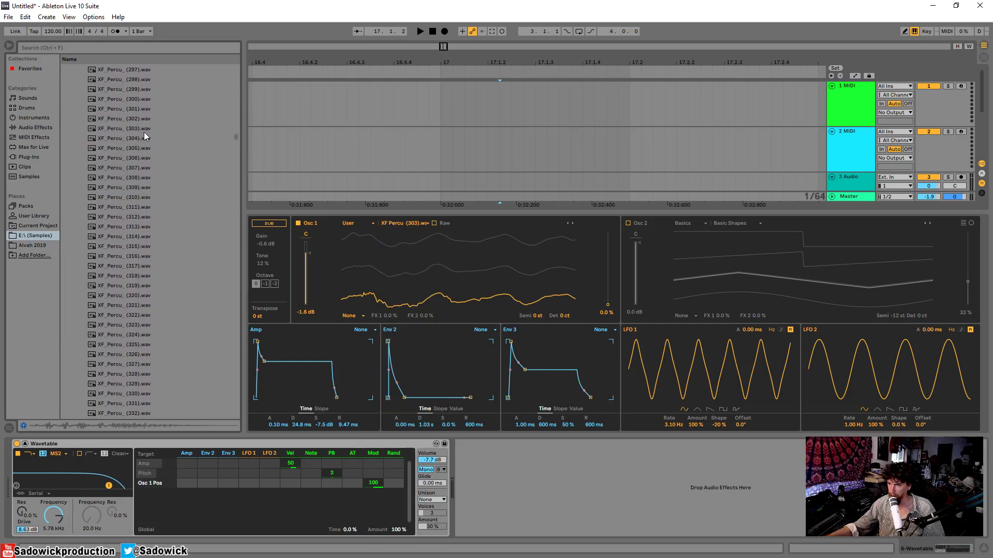
left_click(134, 129)
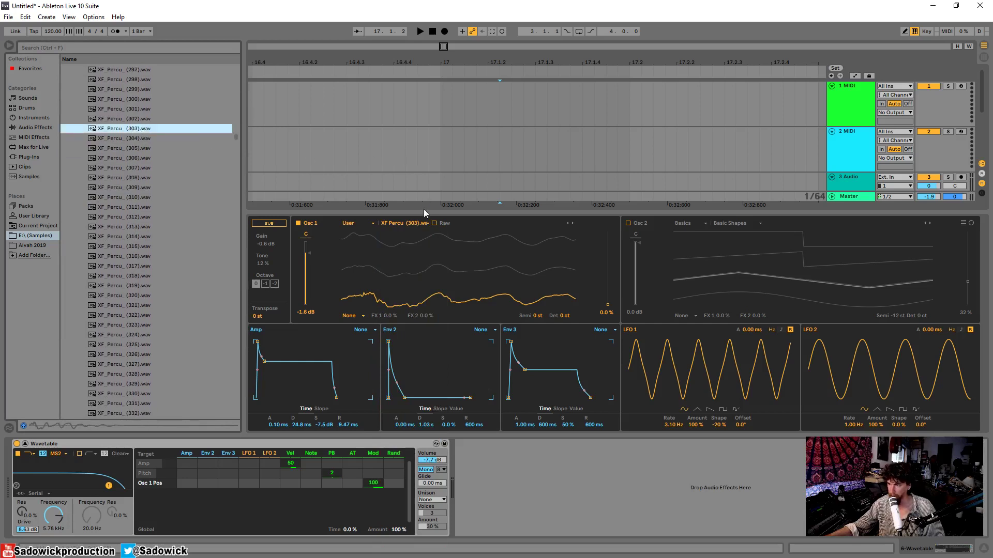
Step: Set Oscillator 1's wavetable position to 1.5% for the XF Percu (303).wav wavetable
left_click(382, 141)
left_click(854, 278)
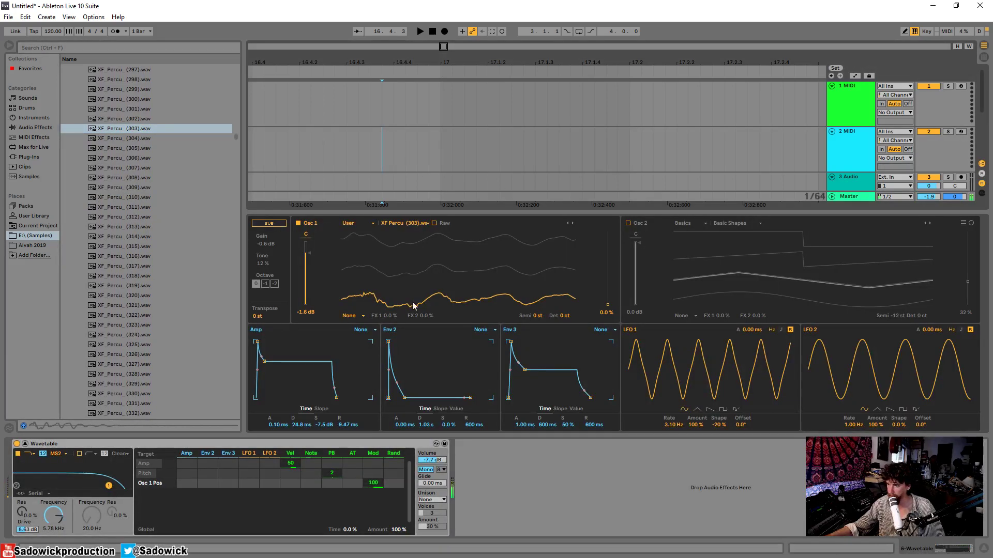
left_click_drag(410, 300, 353, 303)
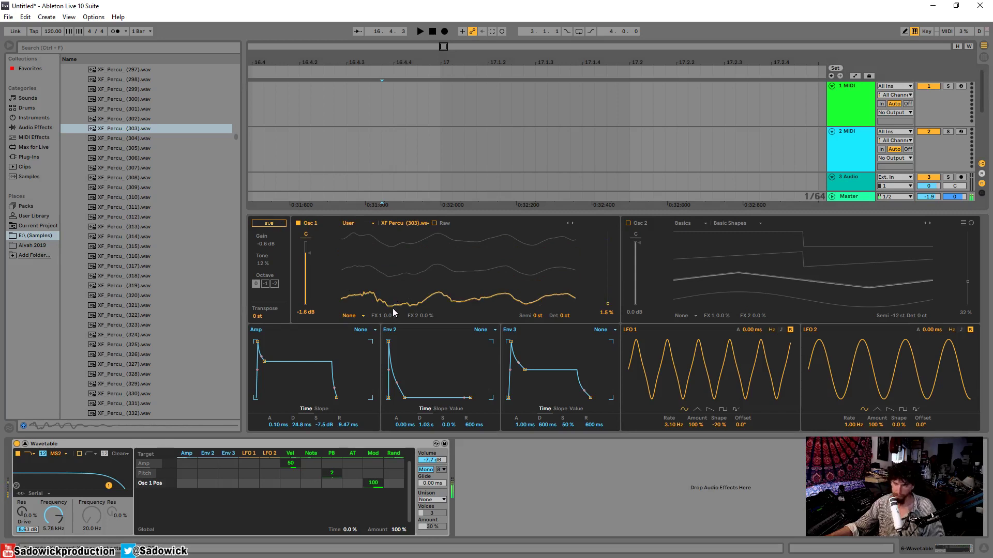
Step: Turn on the sub oscillator and set its gain to -4.1 dB
left_click(272, 223)
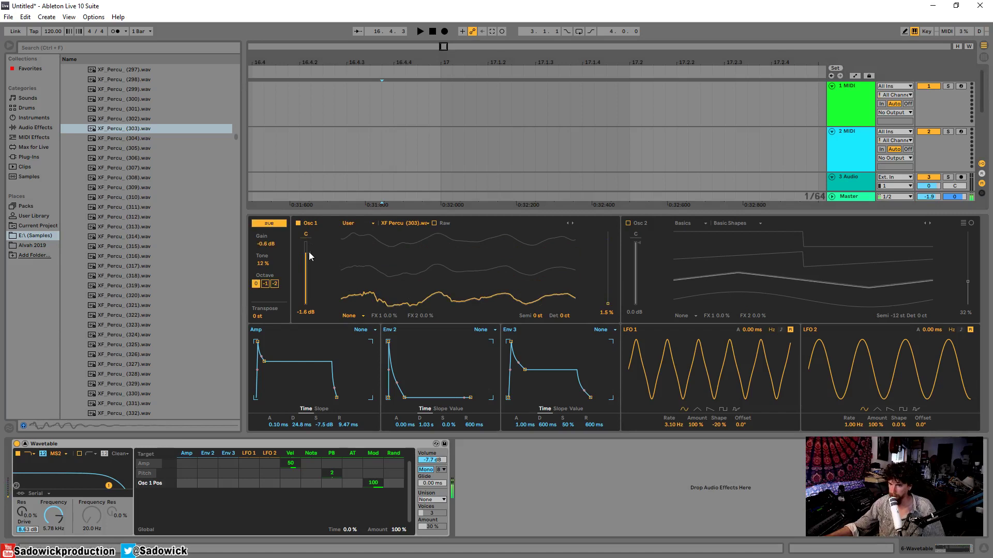
left_click(309, 253)
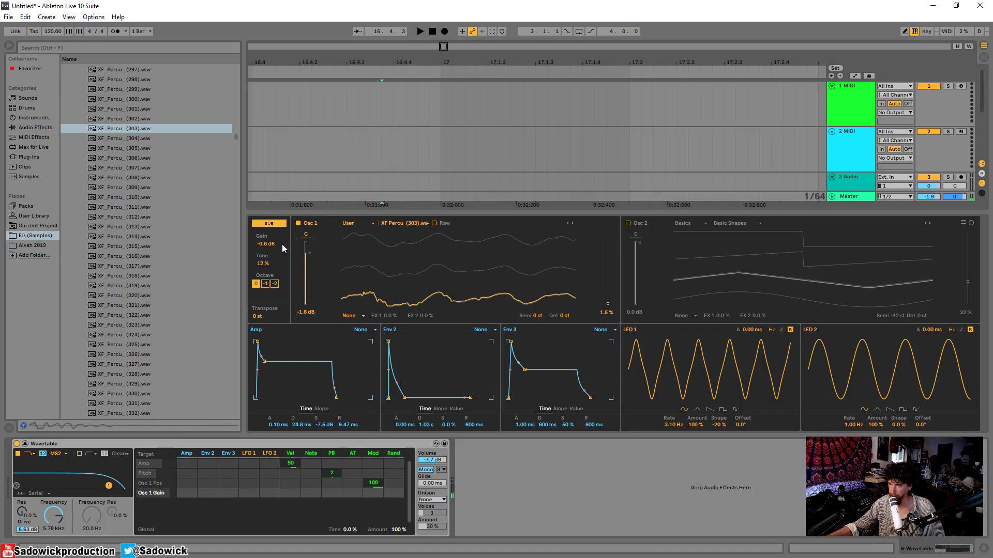
left_click_drag(270, 245, 271, 238)
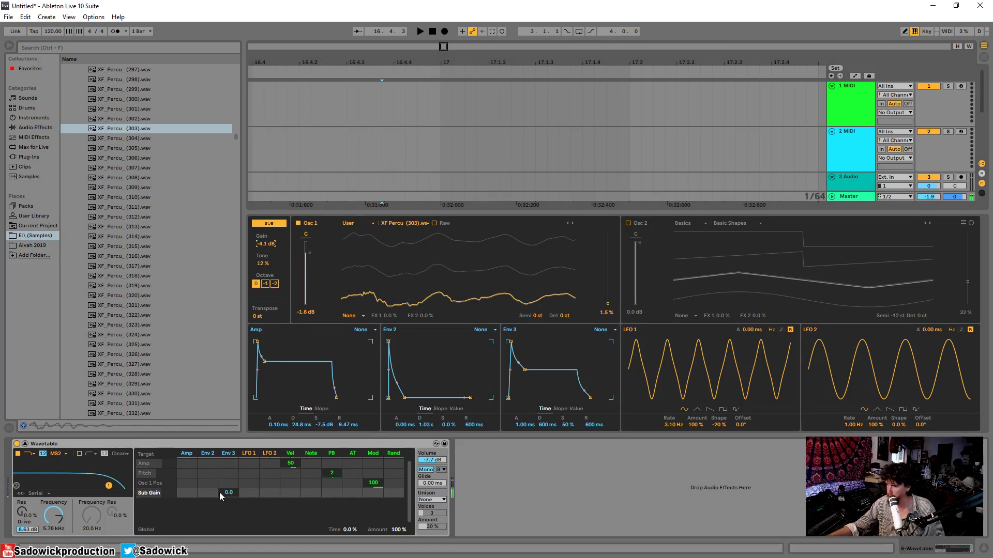
Step: Modulate Oscillator 1's wavetable position with Env 2 at an amount of -9.4, and set the base position to 7.4%
left_click_drag(608, 304, 607, 285)
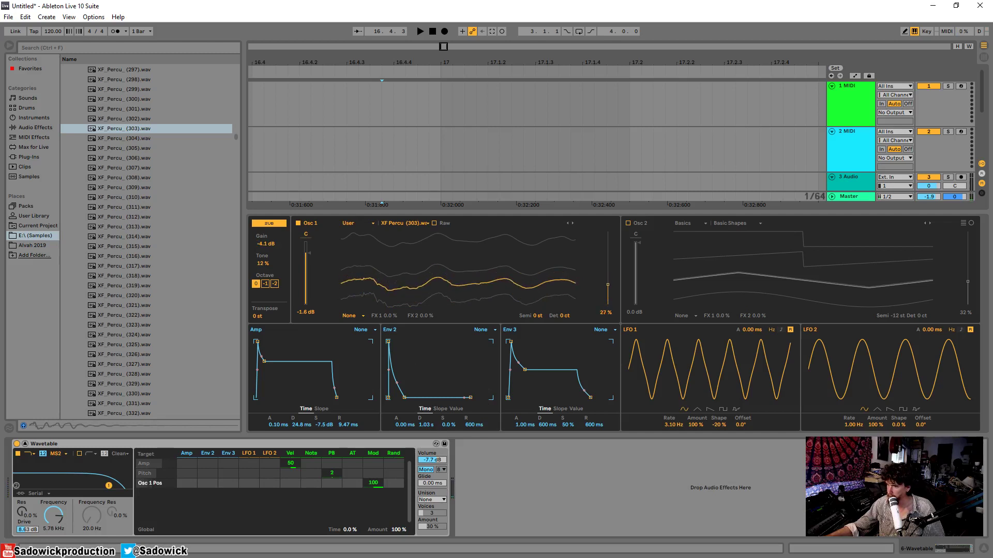
left_click_drag(208, 483, 223, 471)
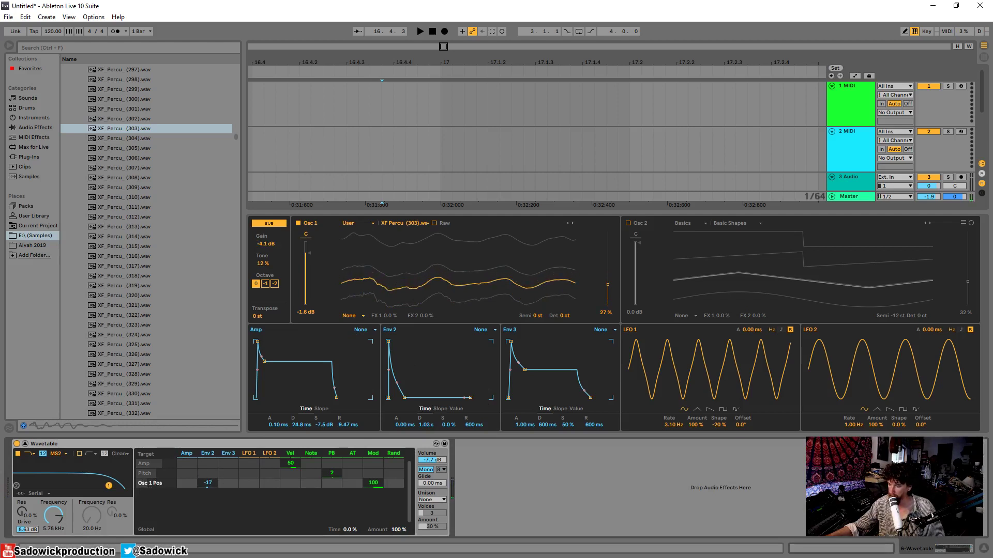
mouse_move(356, 284)
left_mouse_down()
mouse_move(356, 302)
mouse_move(400, 283)
left_mouse_up()
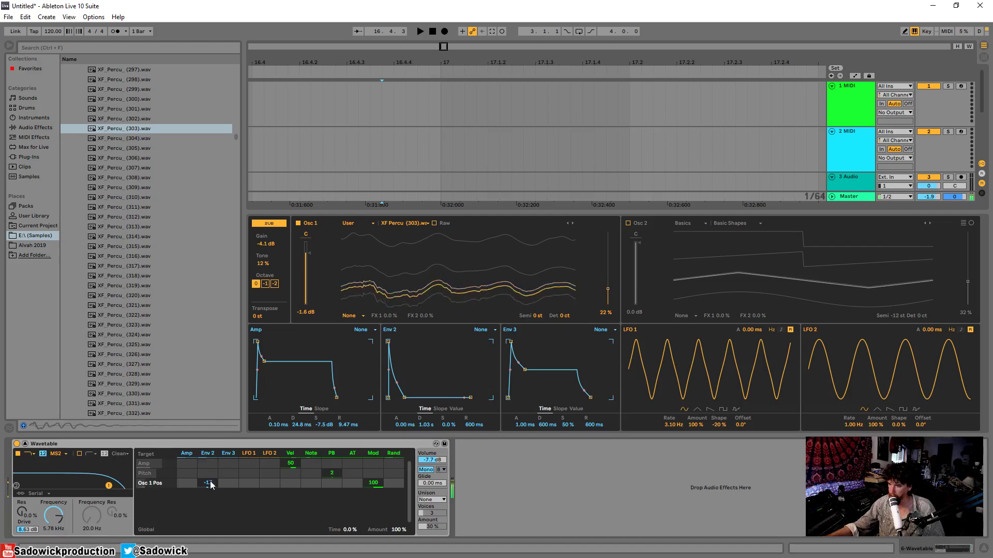
left_click_drag(210, 484, 211, 488)
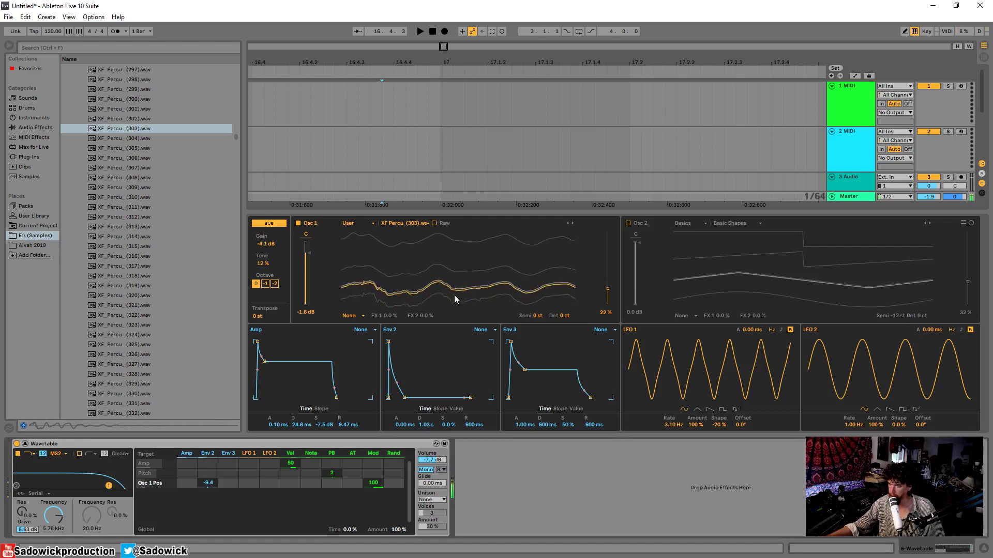
left_click_drag(359, 298, 359, 309)
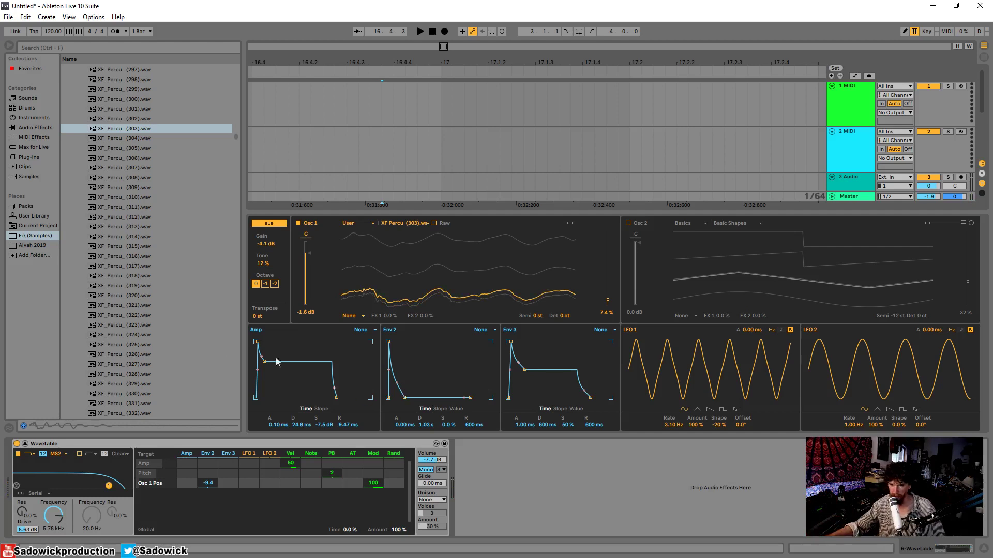
Step: Preview the original XF_Percu_ (303).wav sample again and return to the Wavetable track to compare the two sounds
left_click(476, 155)
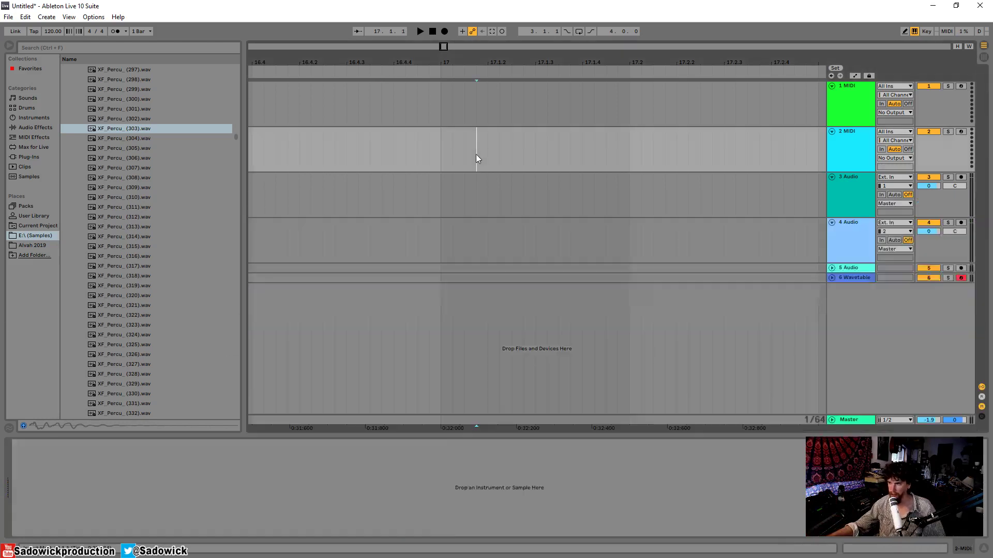
left_click(853, 277)
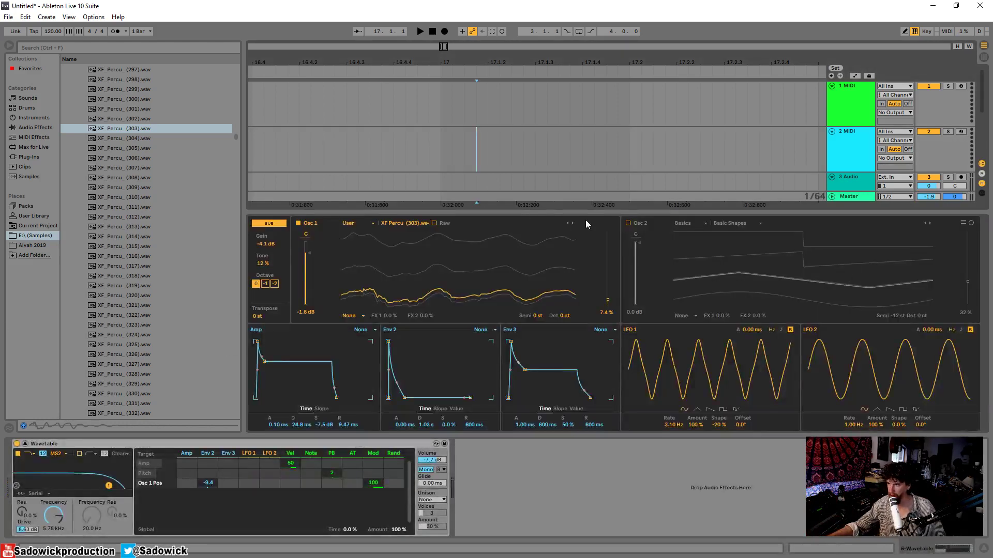
left_click(131, 129)
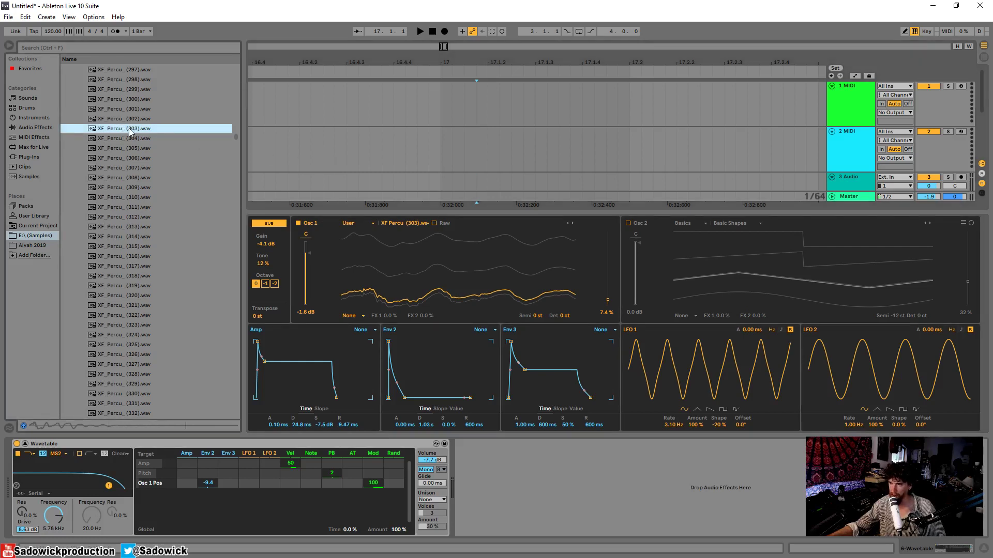
left_click(487, 182)
left_click(449, 154)
left_click(829, 275)
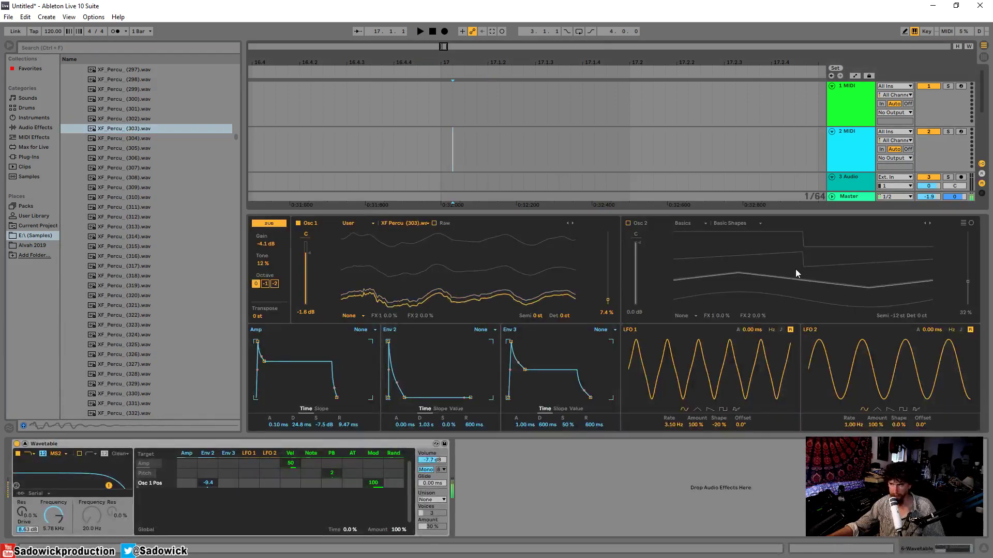
Step: Open Filter 1 to a frequency of 11.2 kHz and raise its resonance to 31%
left_click(54, 513)
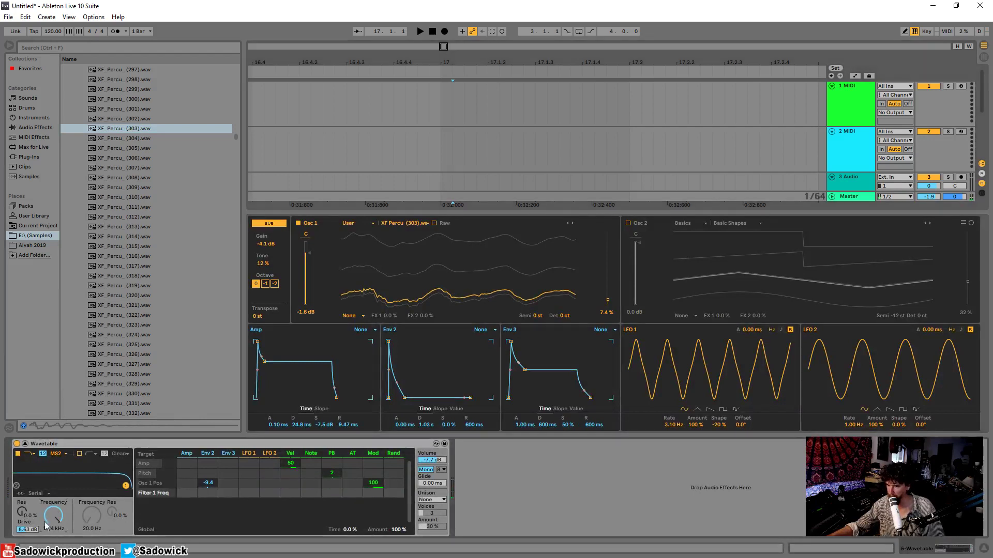
mouse_move(31, 518)
left_mouse_down()
mouse_move(31, 494)
mouse_move(54, 505)
left_mouse_up()
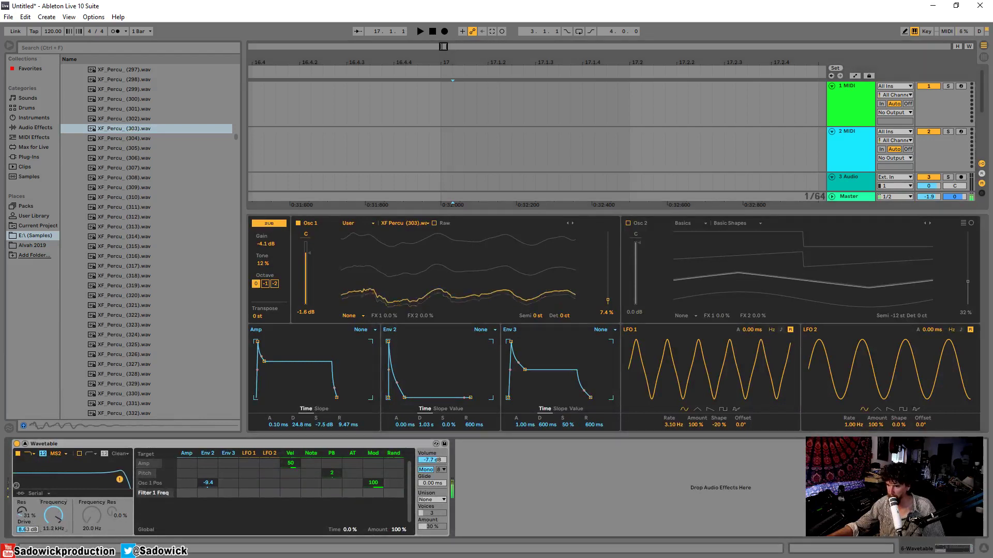